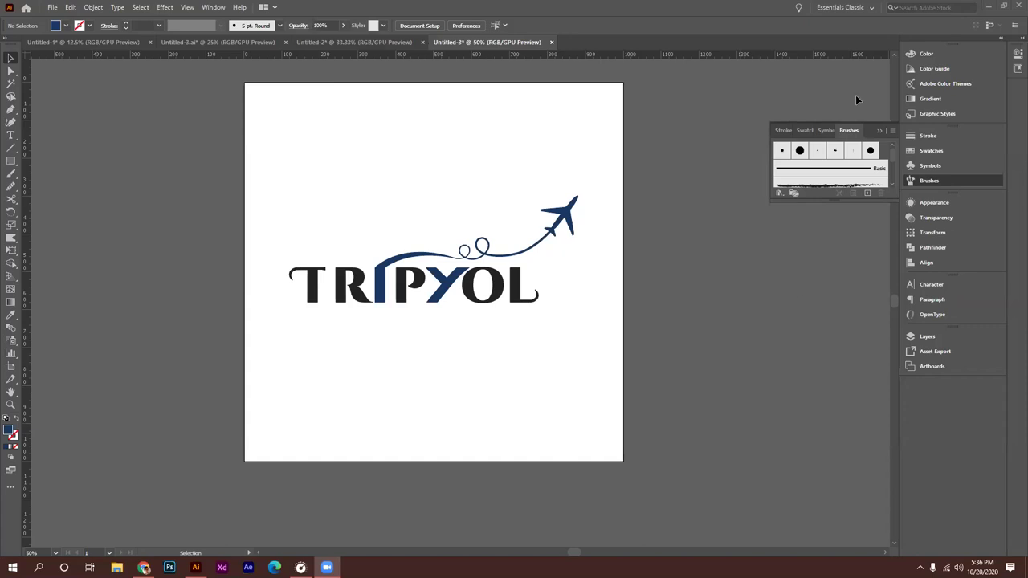
Collapse the brushes panel and examine the TRIPYOL airplane logo on the artboard up close
left_click(880, 131)
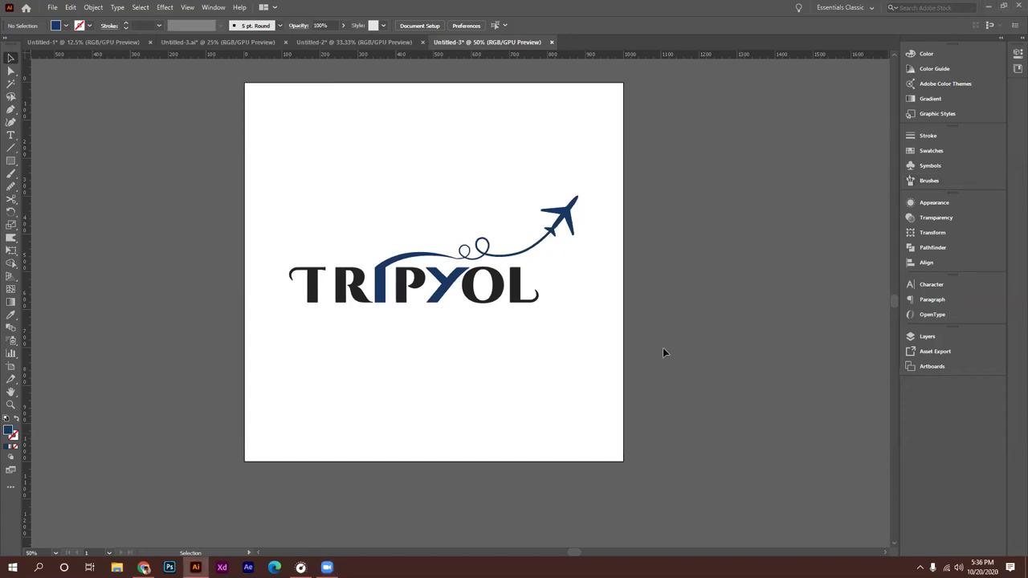
scroll(507, 346, "up", 2)
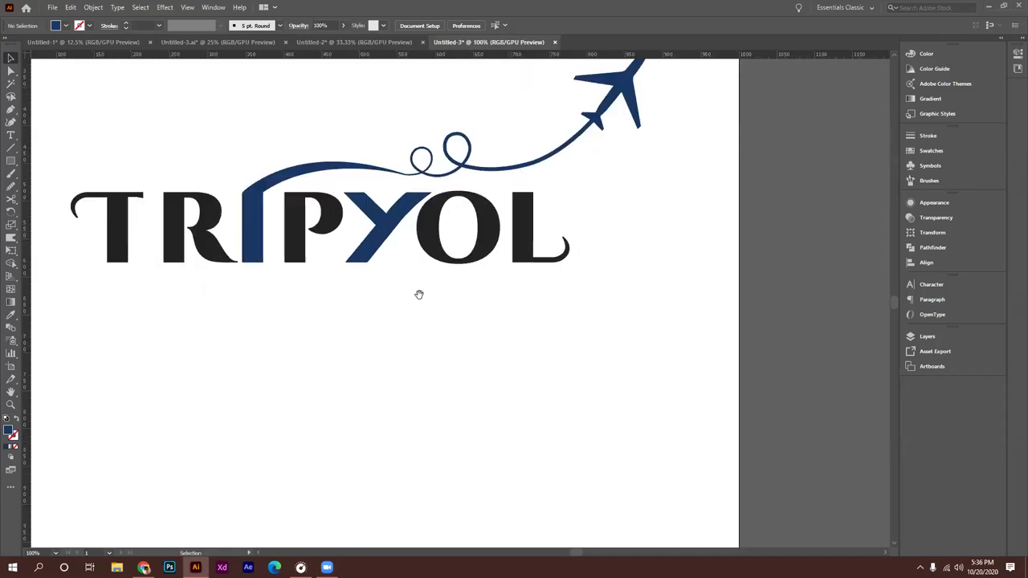
left_click_drag(397, 294, 469, 370)
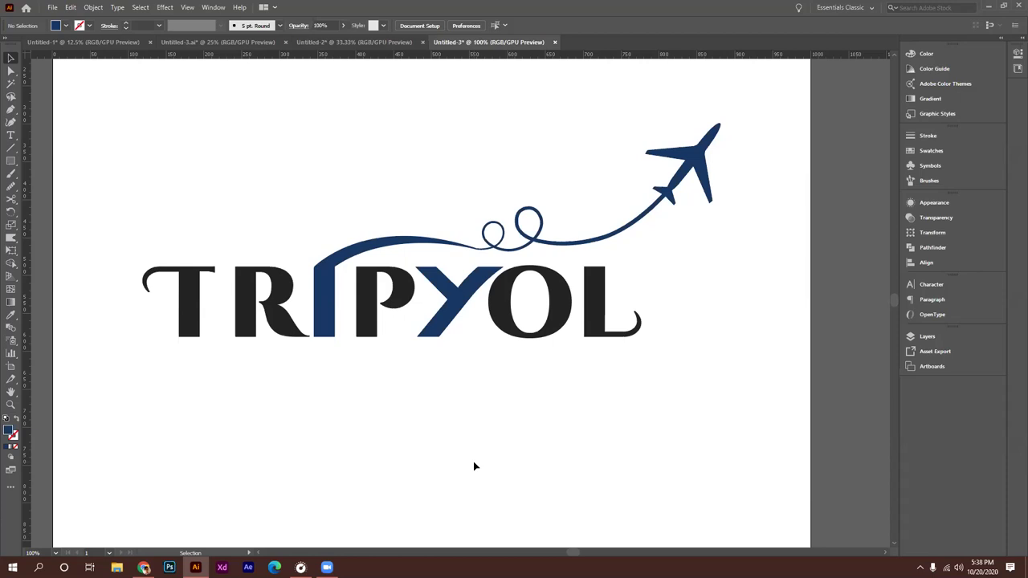
scroll(474, 465, "up", 1)
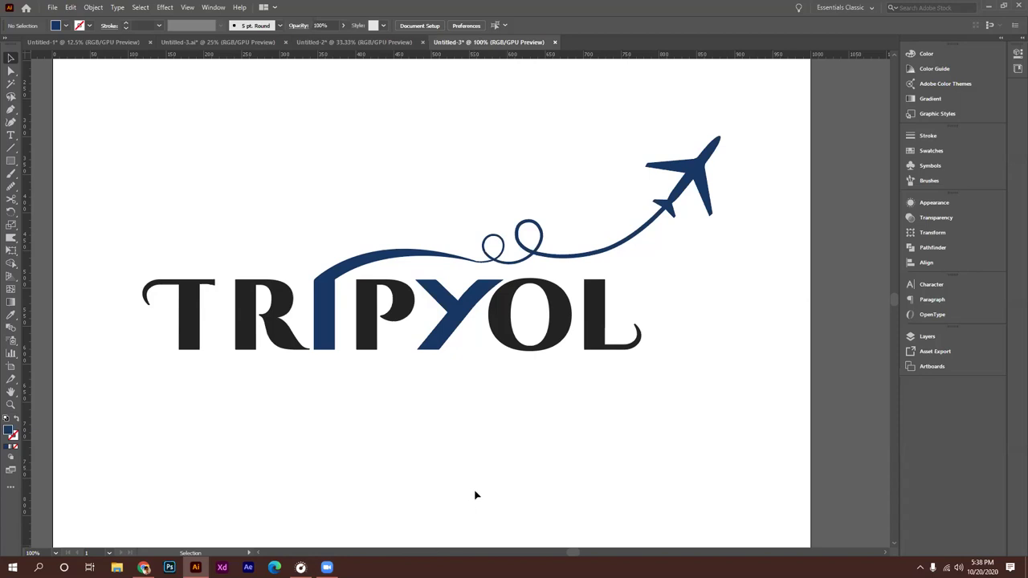
scroll(476, 498, "up", 2)
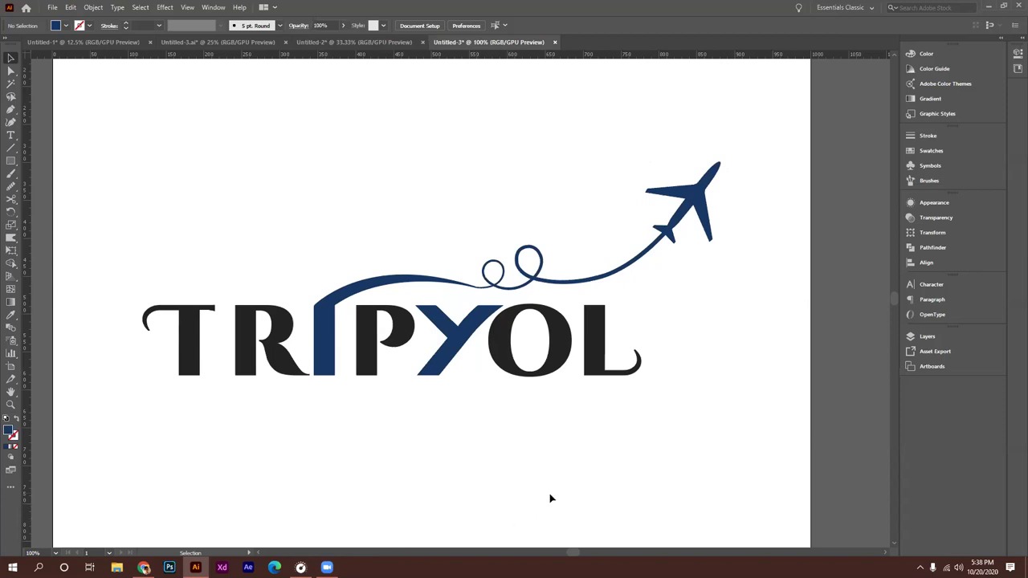
Look over the globe, airplane and swirl drafts in Untitled-2 and return to the logo in Untitled-3
left_click(357, 42)
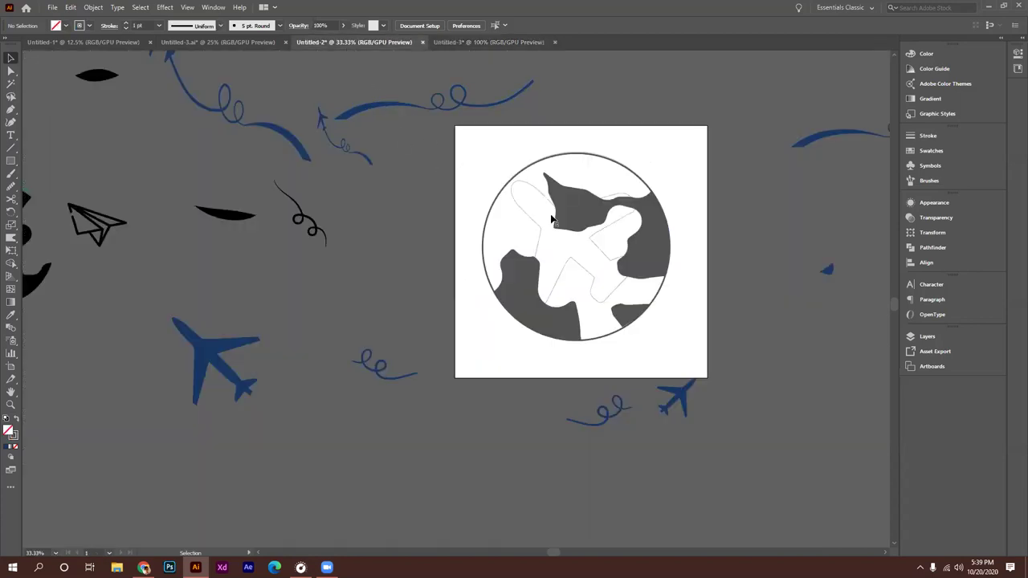
left_click_drag(552, 219, 499, 246)
left_click_drag(490, 187, 450, 188)
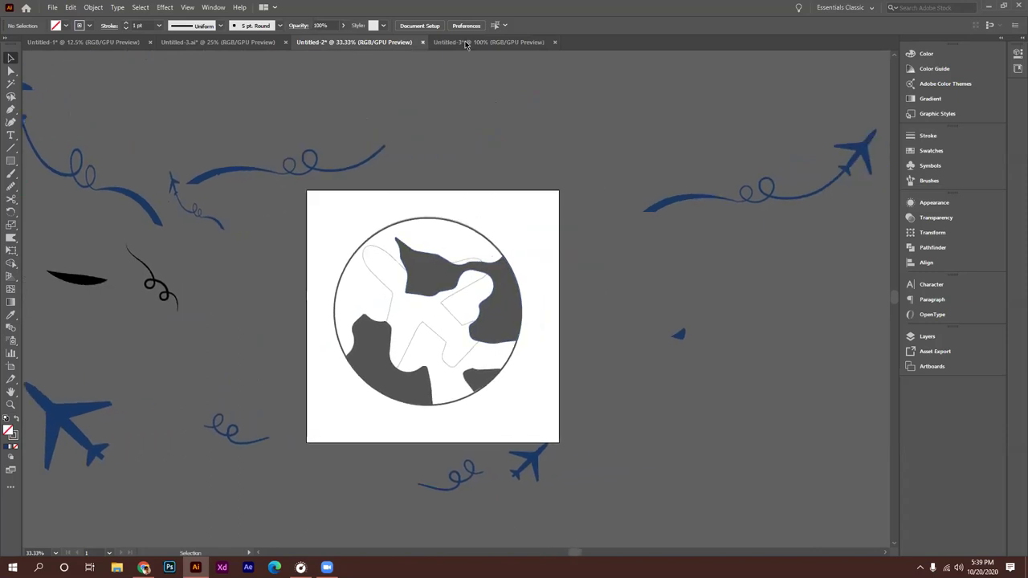
left_click(474, 41)
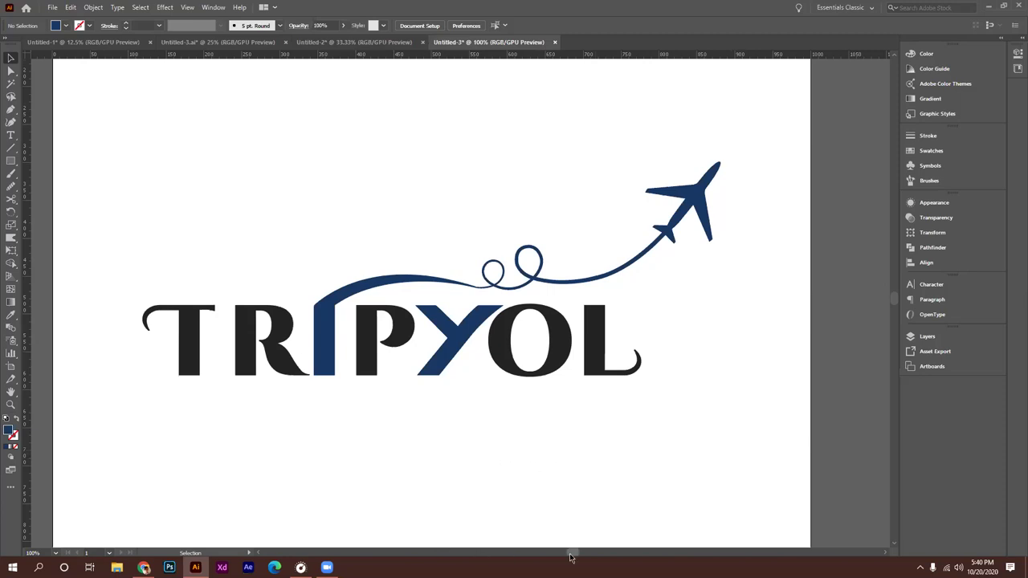
Move the black Cinzel Decorative TRIPYOL wordmark from the drafts to just beside the artboard, level with the finished logo
left_click_drag(570, 557, 569, 557)
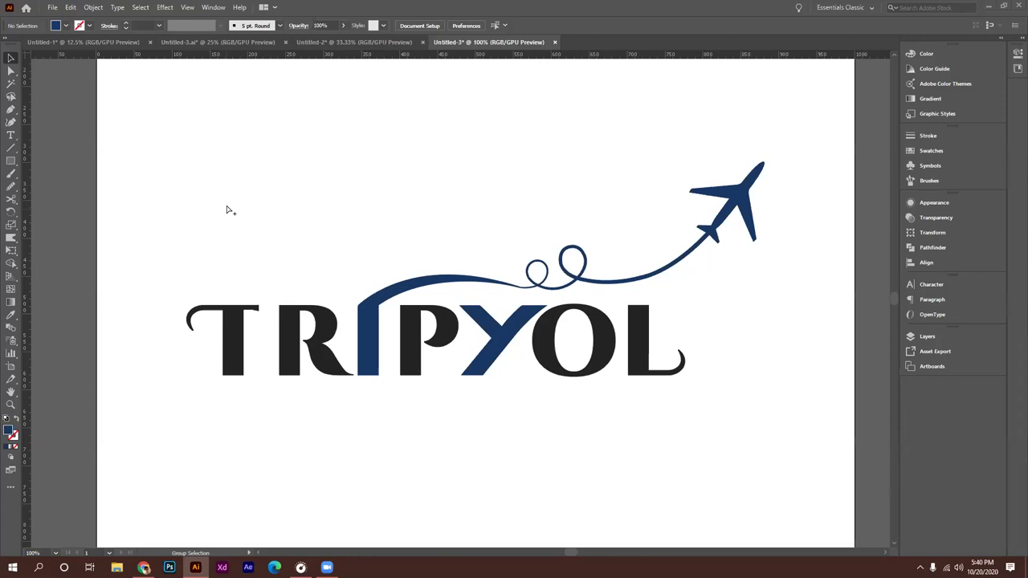
scroll(287, 245, "down", 3)
left_click_drag(236, 184, 612, 314)
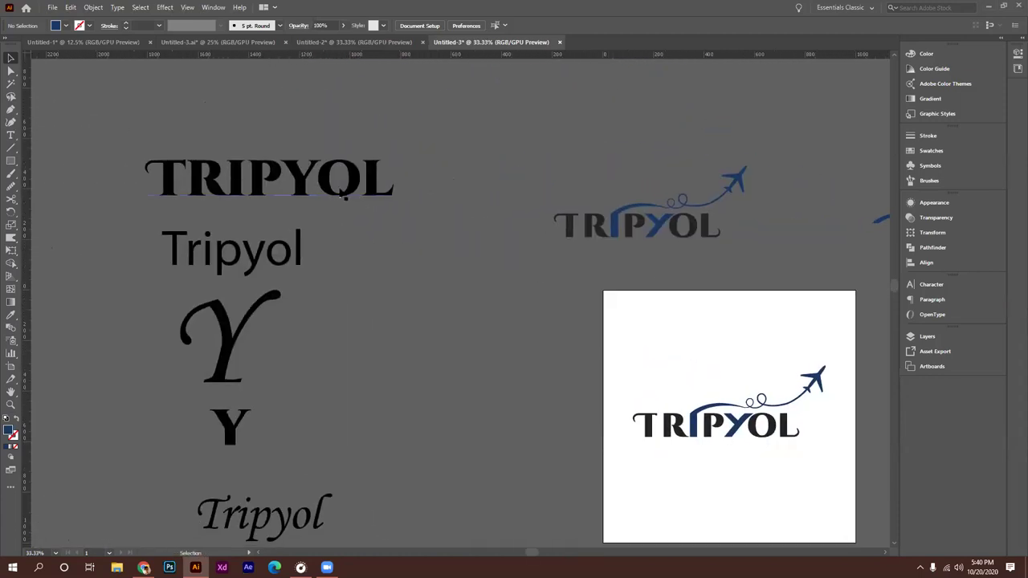
left_click_drag(343, 192, 508, 321)
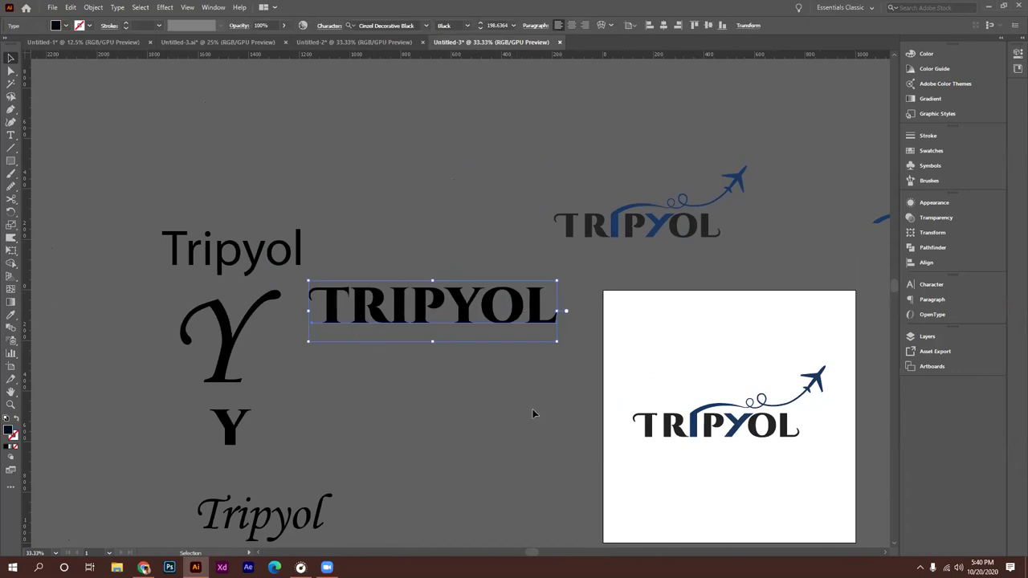
key("space")
left_click_drag(567, 404, 525, 322)
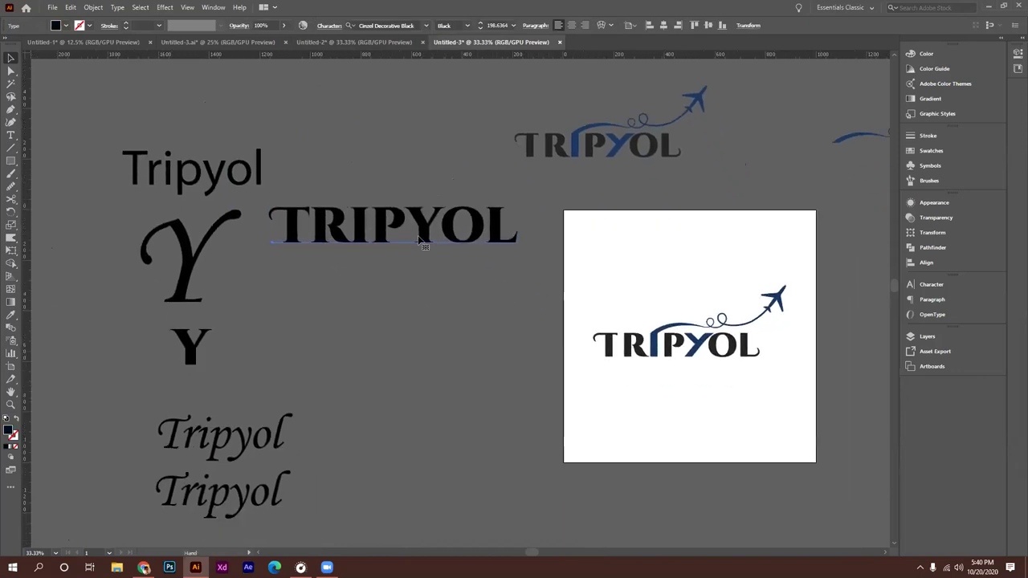
left_click_drag(426, 243, 455, 349)
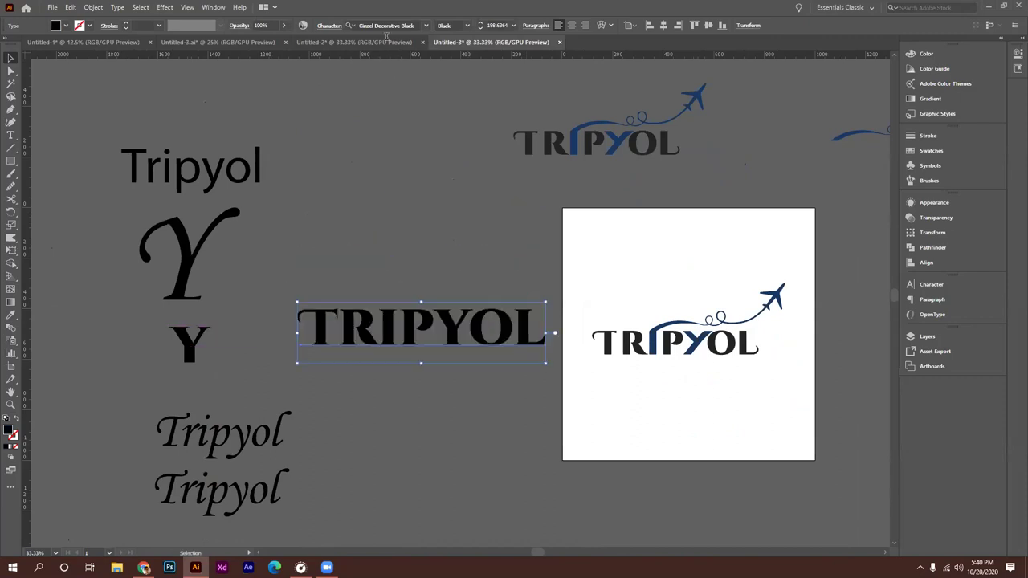
Try the Acumin Variable Concept font on the black TRIPYOL wordmark, and undo the font change
left_click(417, 25)
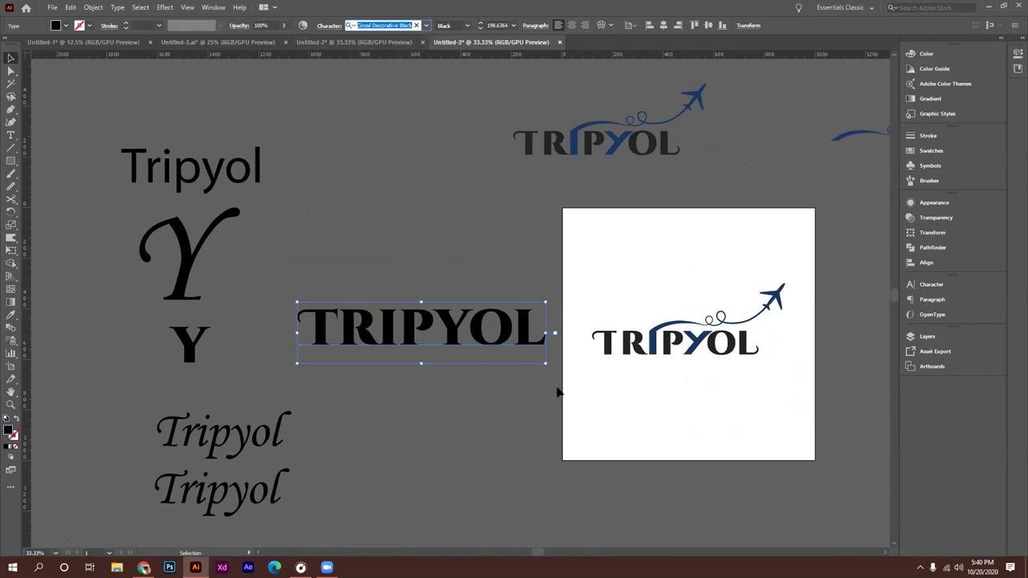
scroll(550, 377, "up", 3)
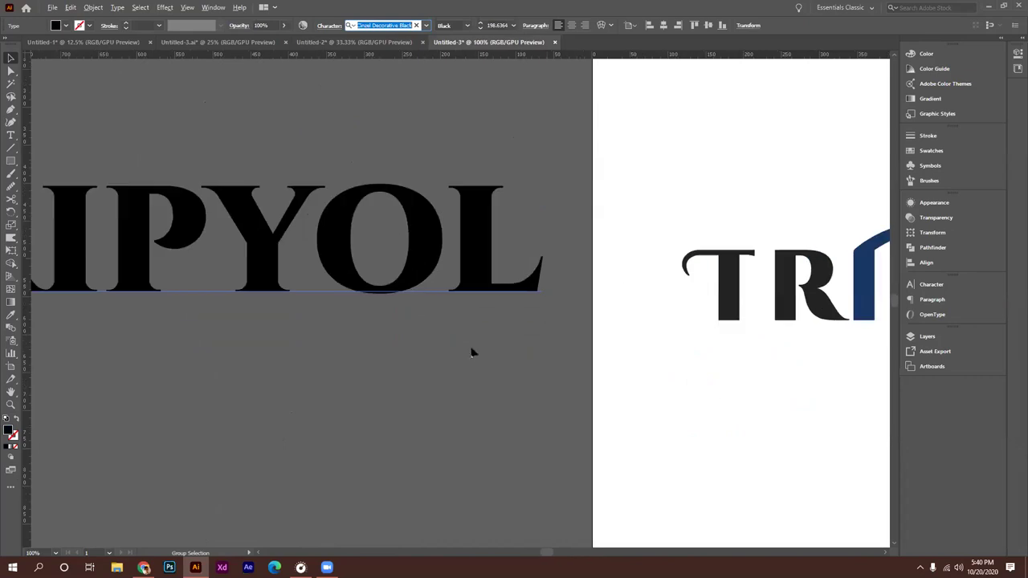
type("acumin")
left_click(360, 347)
scroll(400, 345, "down", 3)
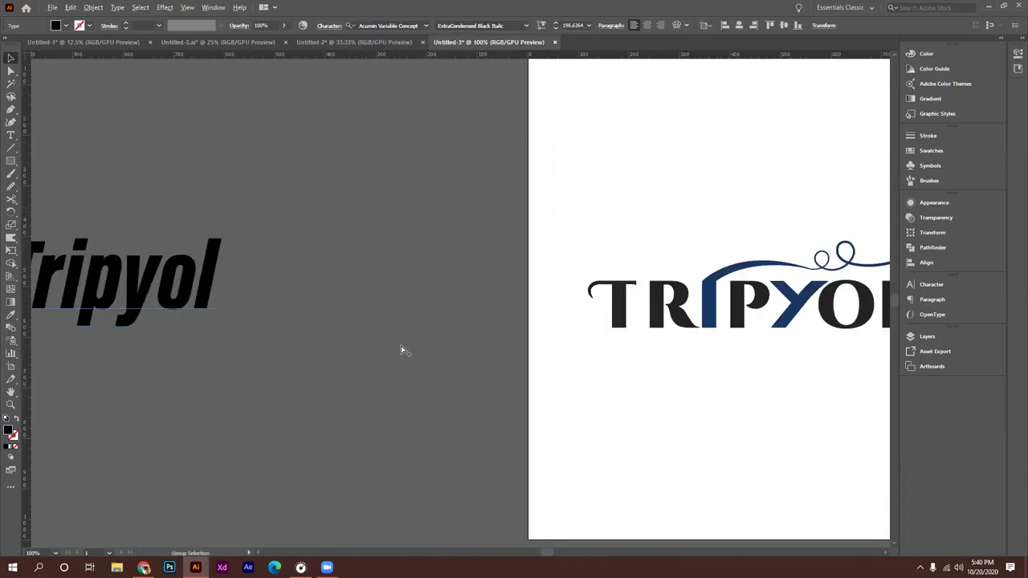
scroll(402, 349, "down", 1)
key("ctrl+z")
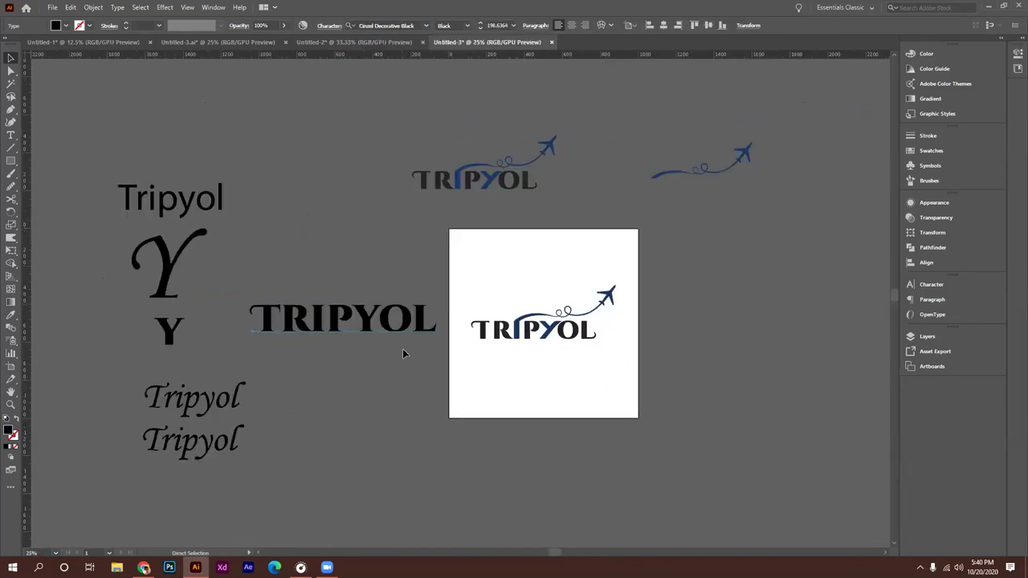
Place a placeholder text line above the black TRIPYOL wordmark with the Type tool, and delete it
scroll(398, 339, "up", 3)
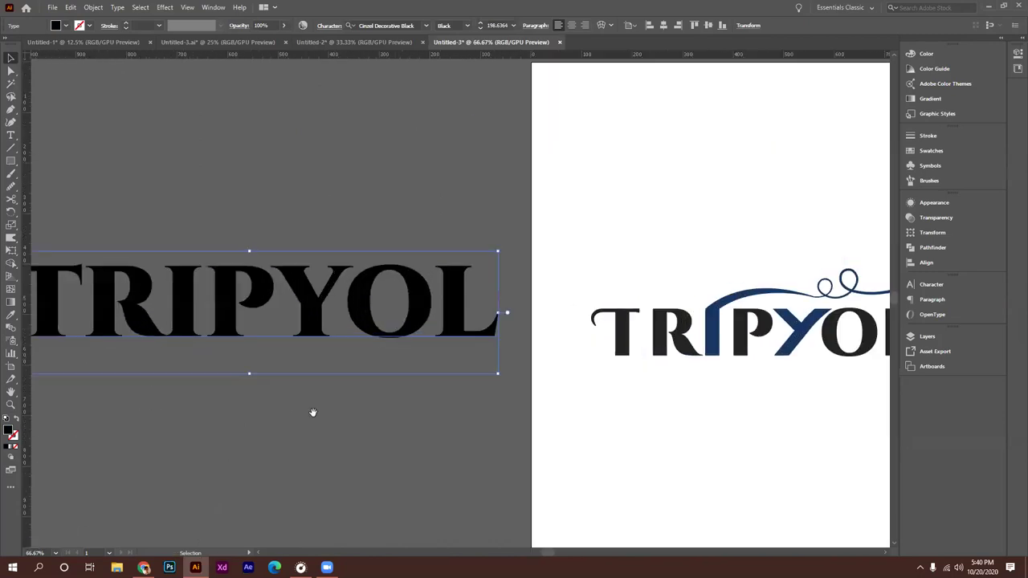
left_click_drag(443, 453, 491, 457)
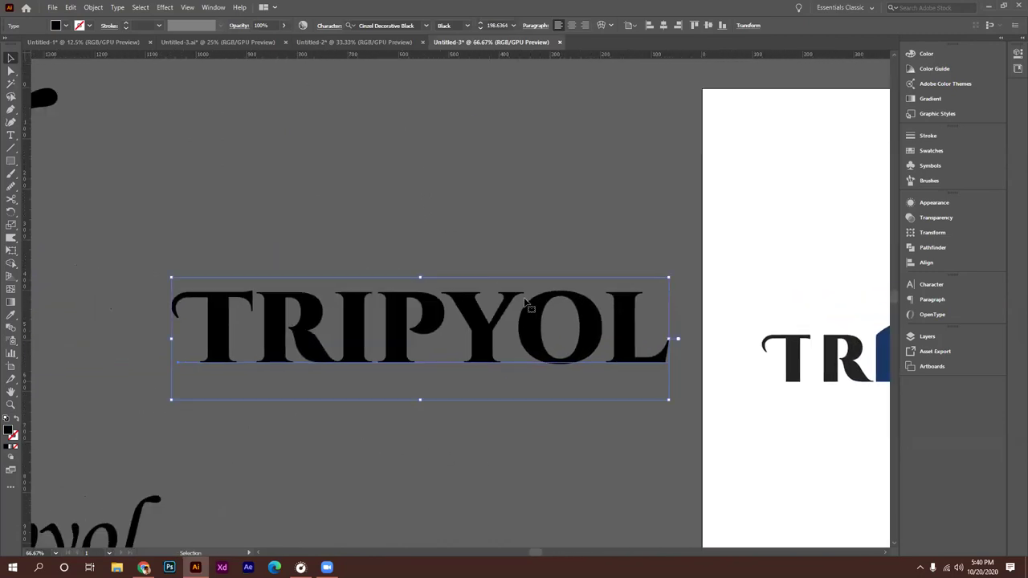
left_click(568, 302)
scroll(568, 302, "up", 1)
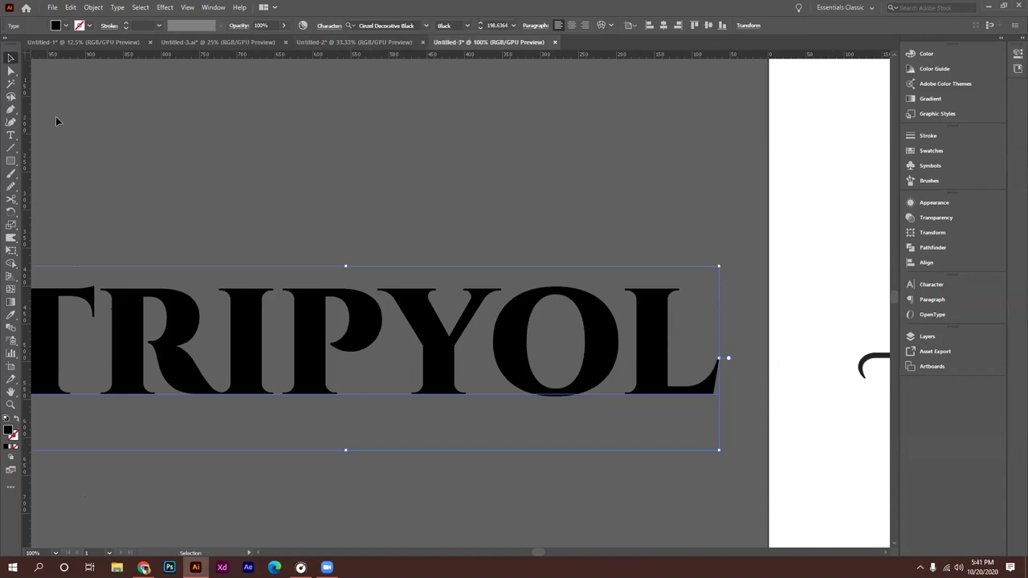
left_click(11, 136)
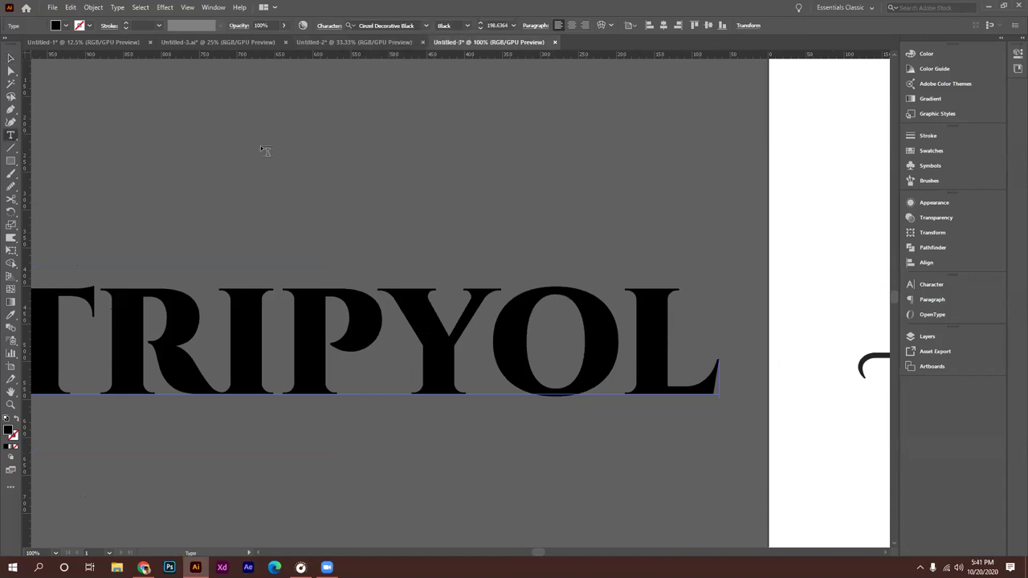
left_click(357, 207)
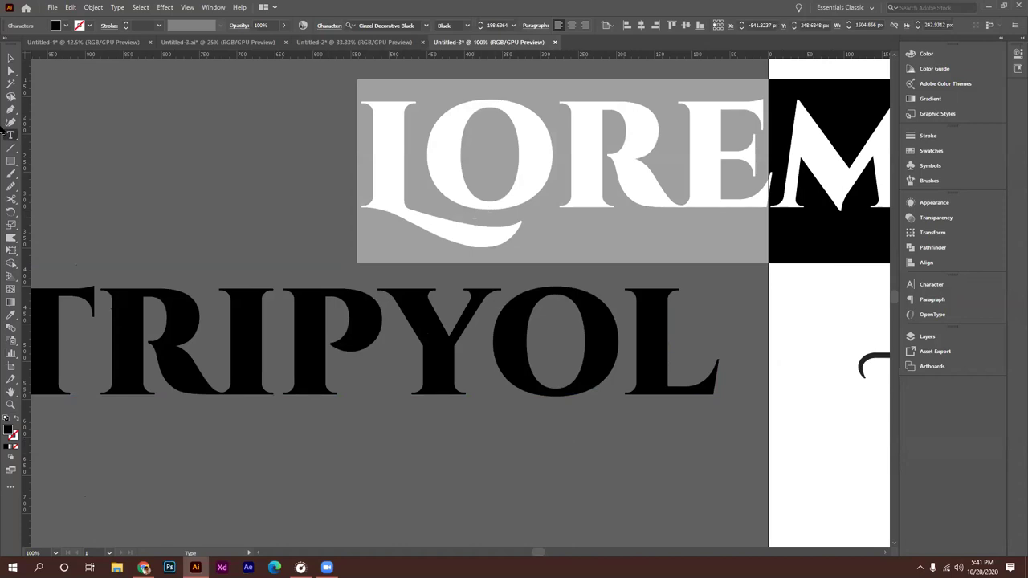
left_click(11, 58)
left_click_drag(462, 195, 283, 215)
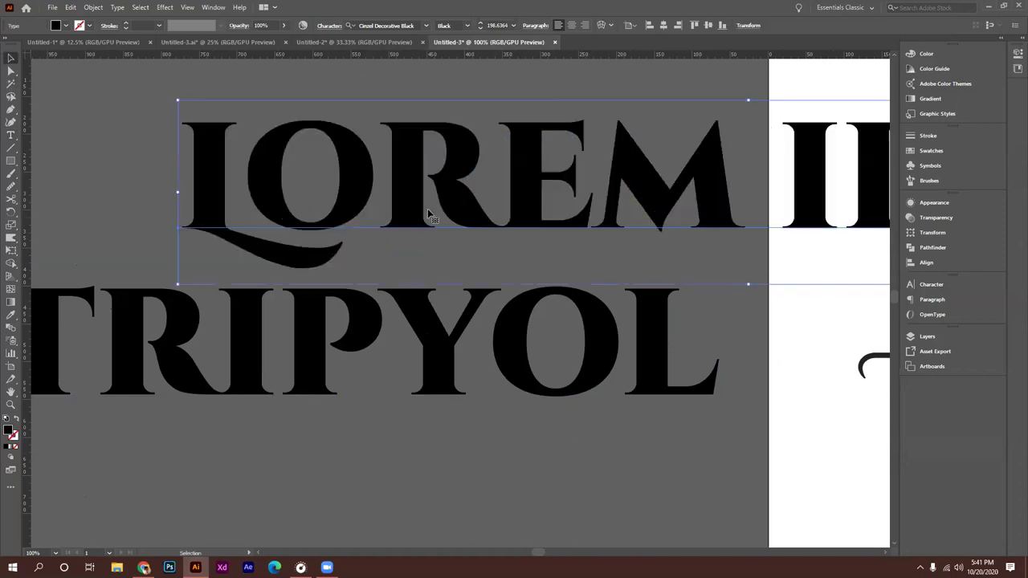
key("Delete")
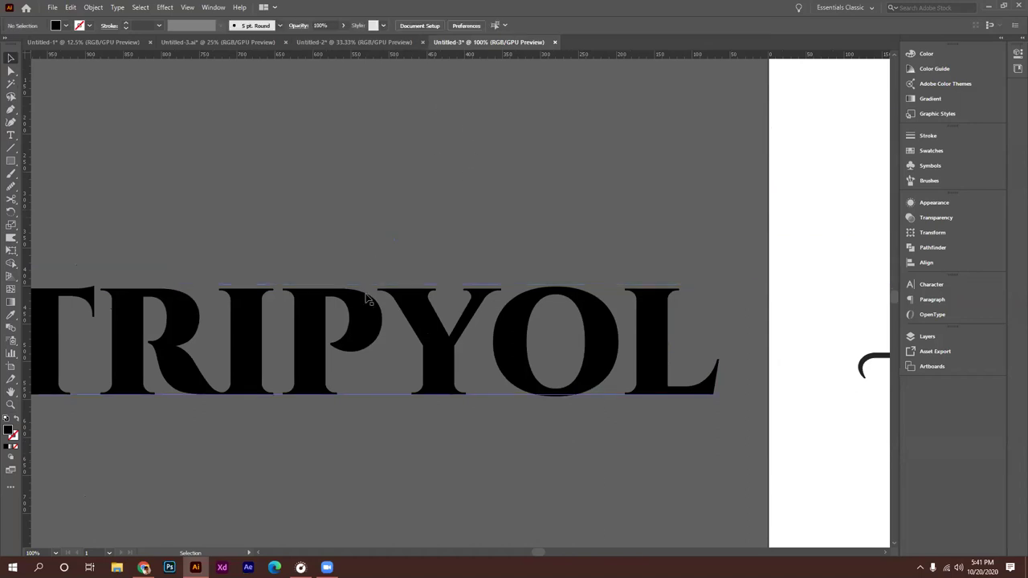
Check the font used for the black TRIPYOL wordmark, compare it with the finished logo, and clear the selection
left_click(394, 305)
left_click(419, 249)
left_click(362, 329)
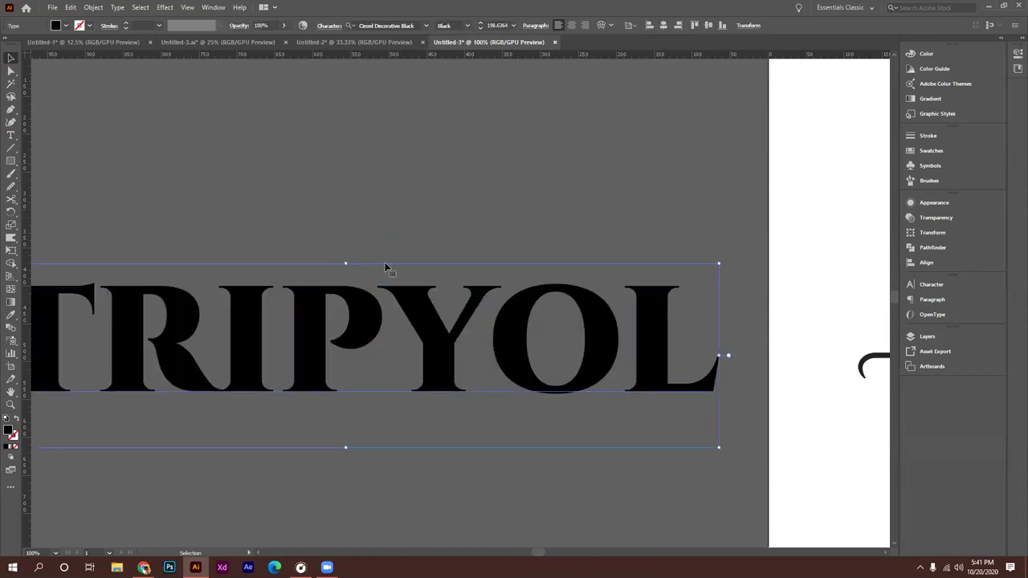
left_click(412, 25)
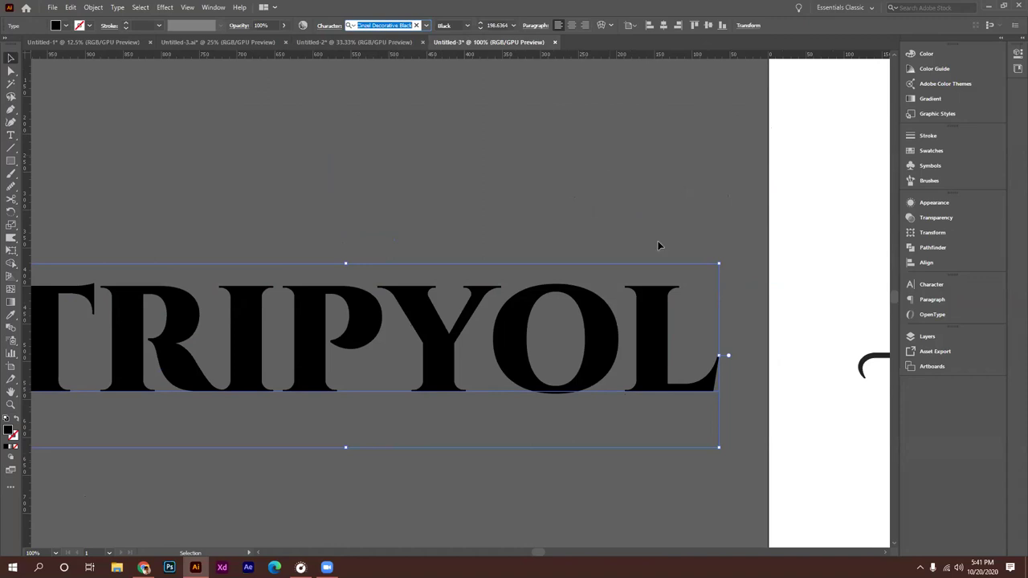
scroll(656, 338, "down", 2)
scroll(418, 354, "right", 5)
key("Escape")
scroll(443, 377, "right", 1)
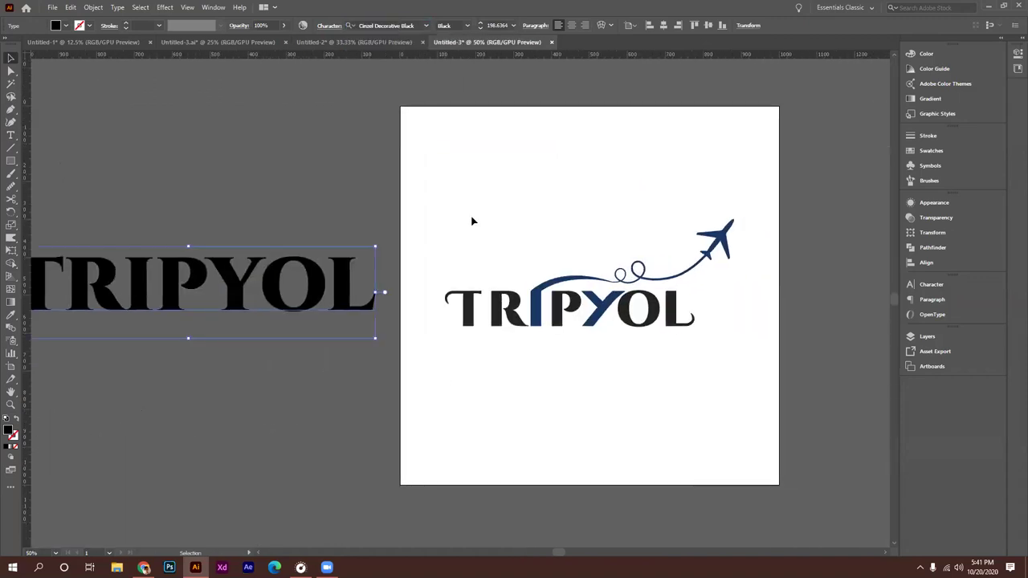
left_click(496, 177)
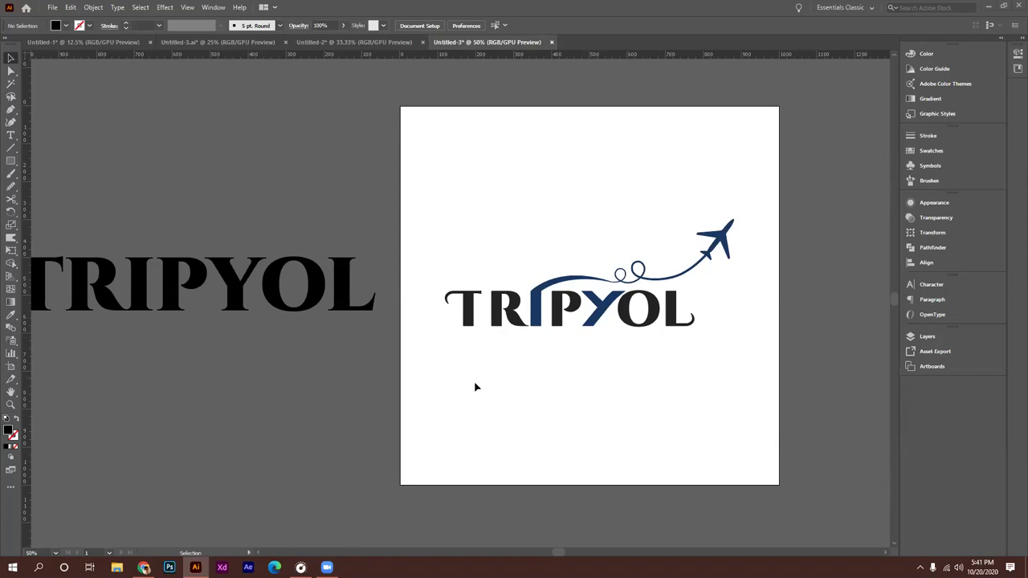
Save the archive New folder.7z in the Class folder
key("ctrl+s")
scroll(681, 350, "down", 3)
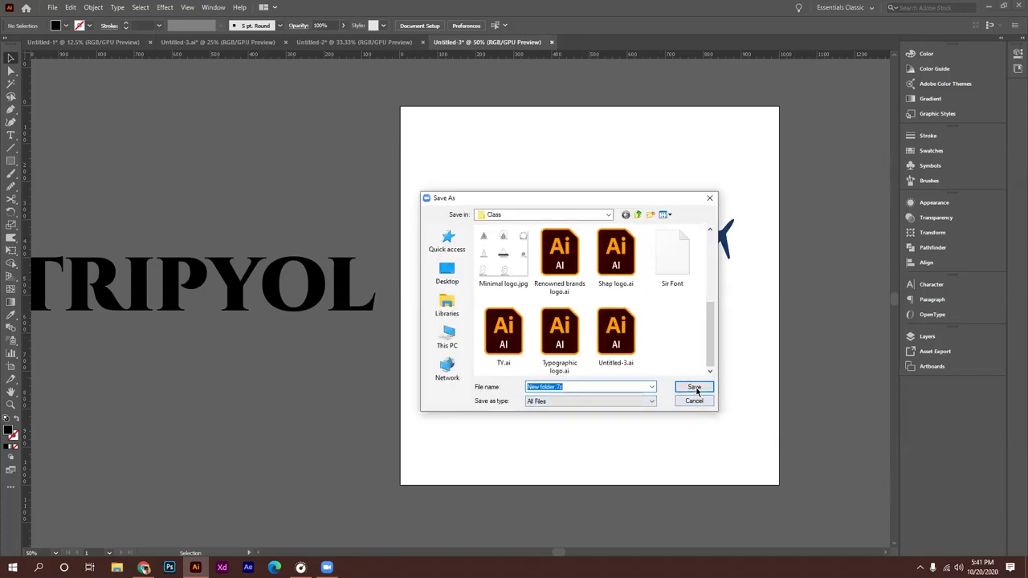
left_click(696, 389)
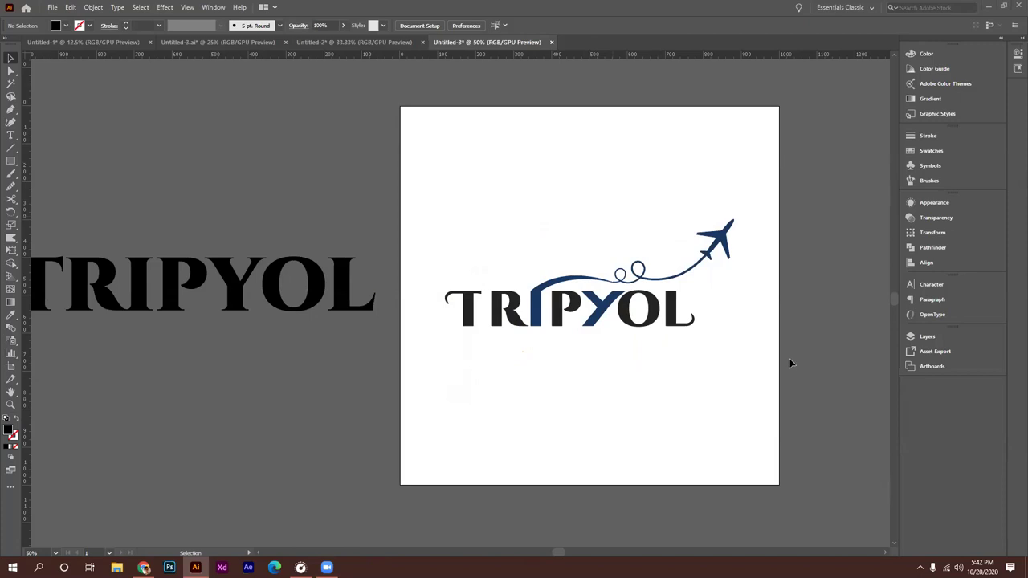
Switch to File Explorer, view the contents of the Desktop folder, and close the window
left_click(117, 568)
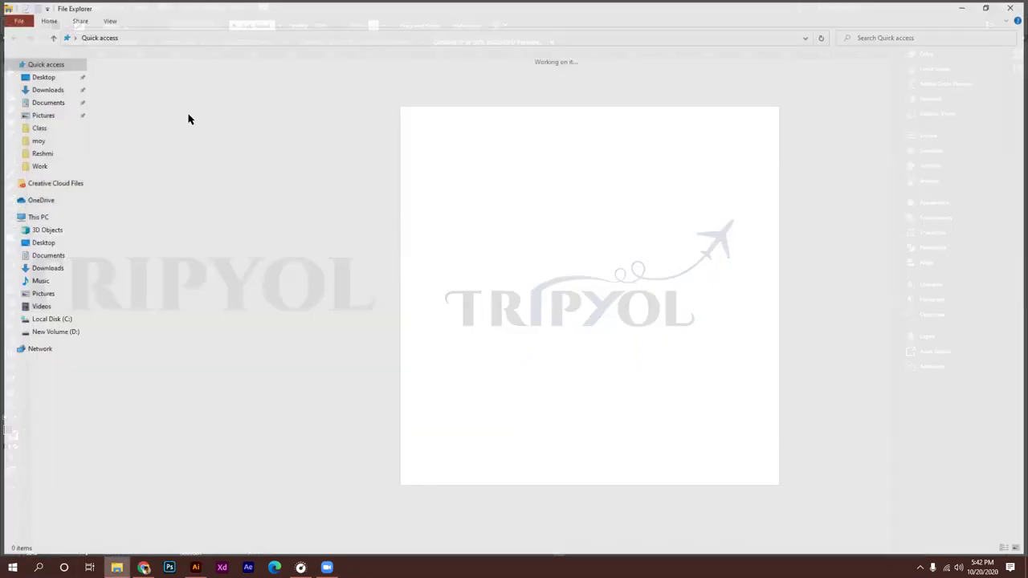
double_click(175, 92)
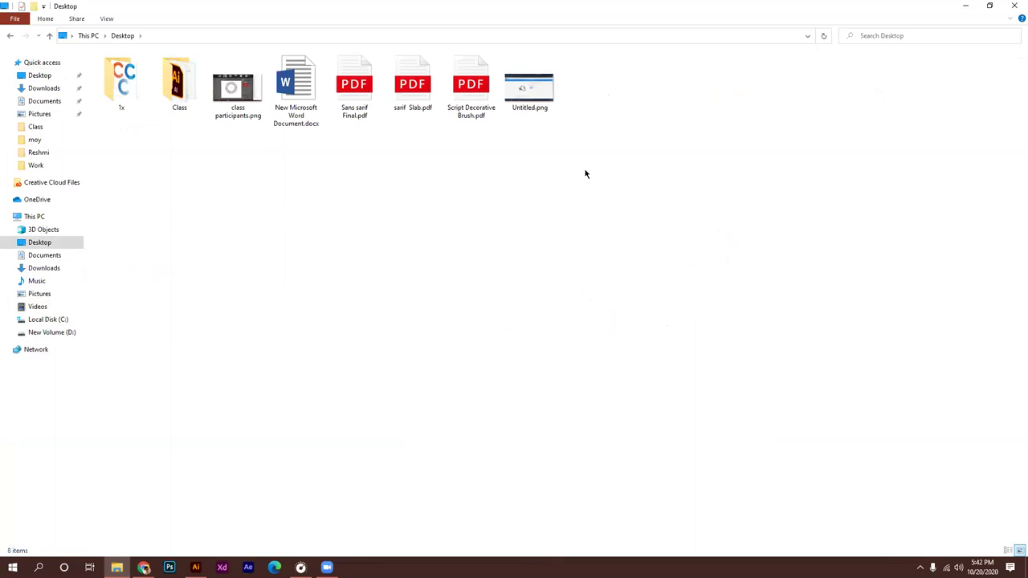
left_click(1014, 5)
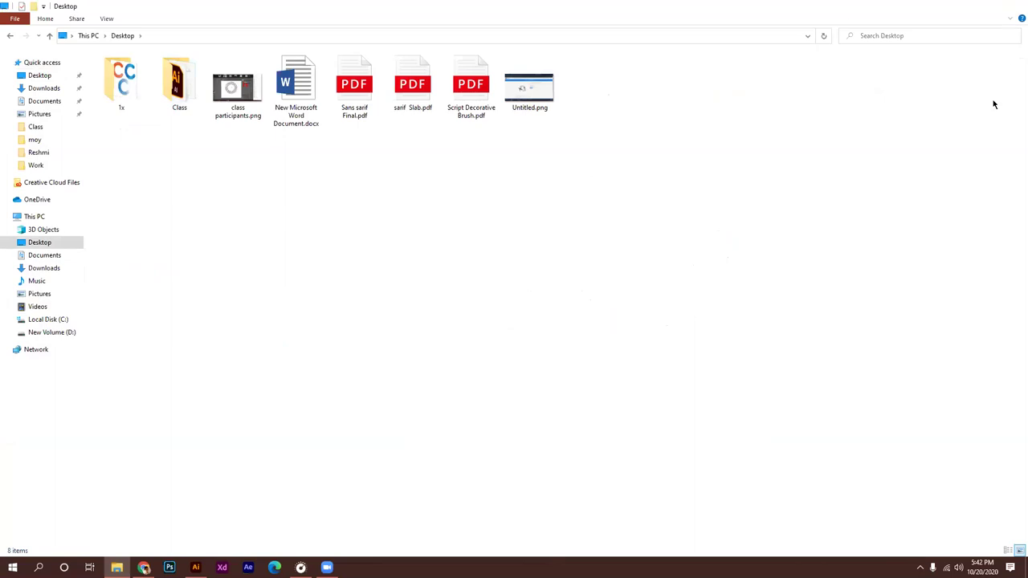
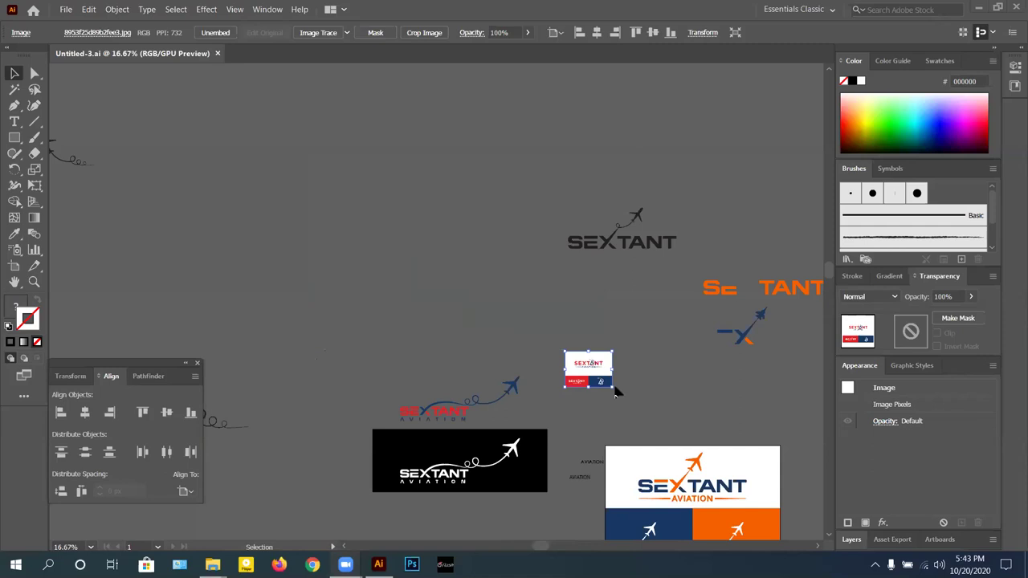
Deselect the placed image and examine its red and navy SEXTANT AVIATION logo with the compass-shaped letter A up close
scroll(614, 387, "down", 2)
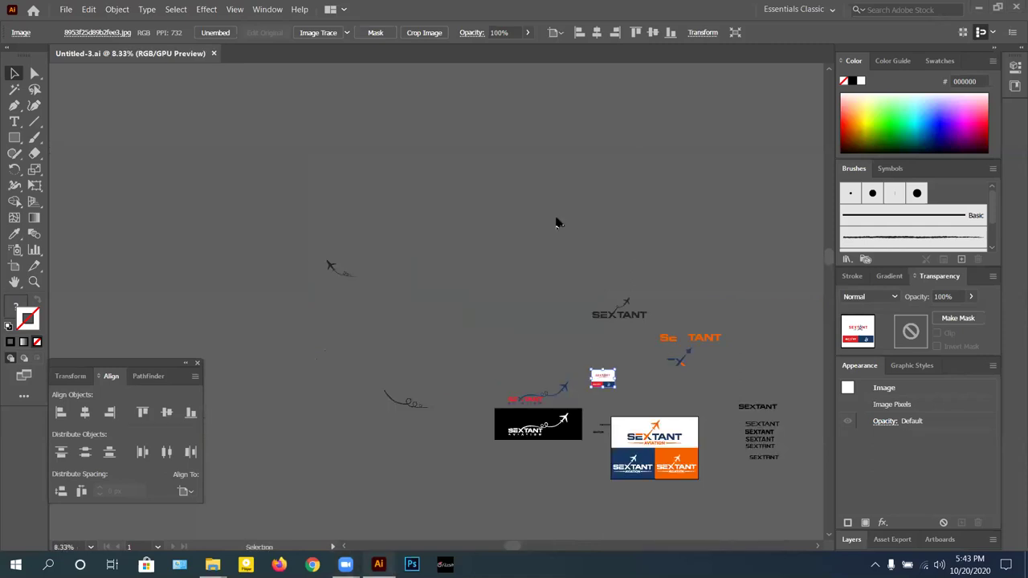
left_click_drag(628, 226, 413, 57)
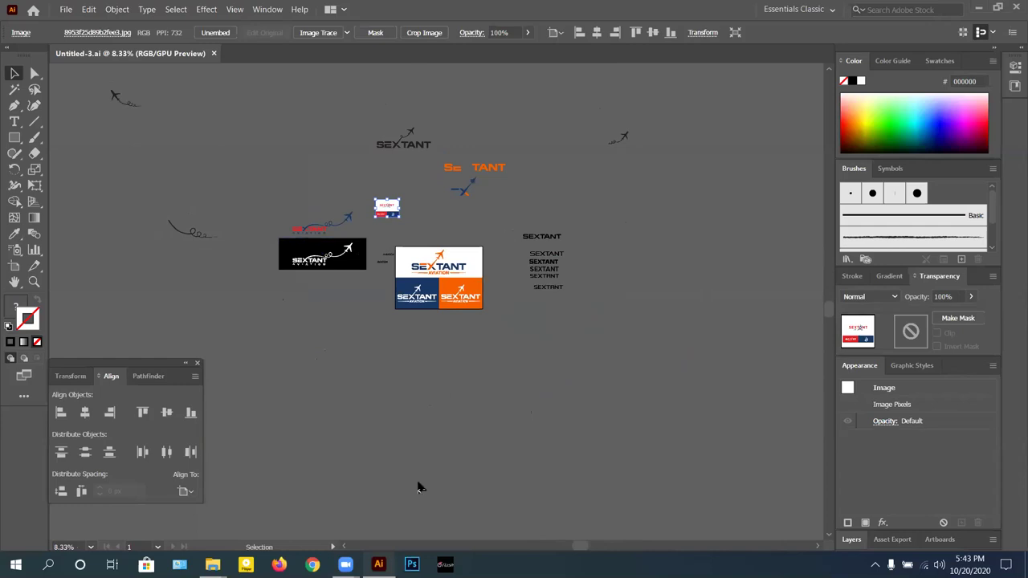
left_click(514, 206)
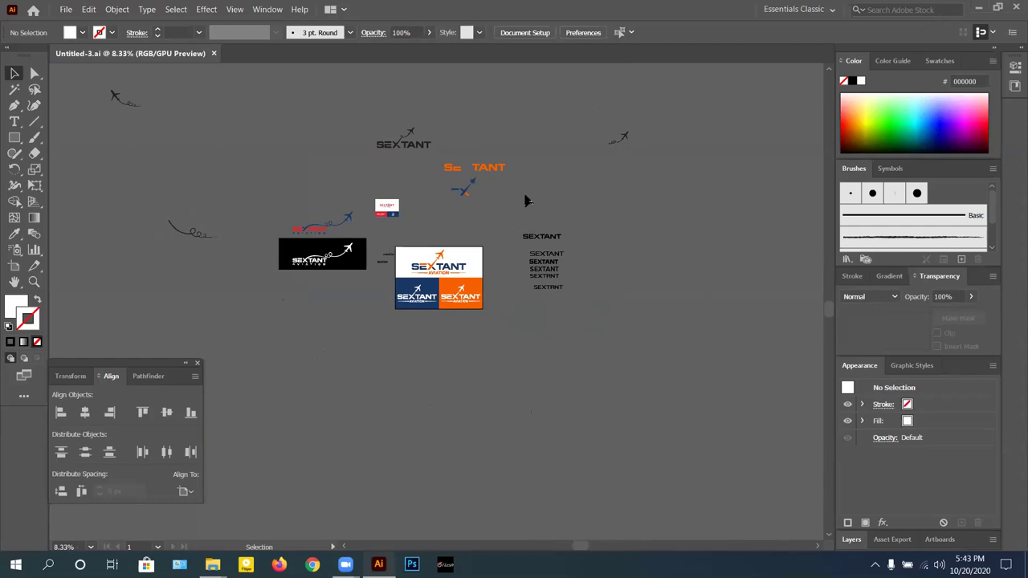
scroll(419, 220, "up", 4)
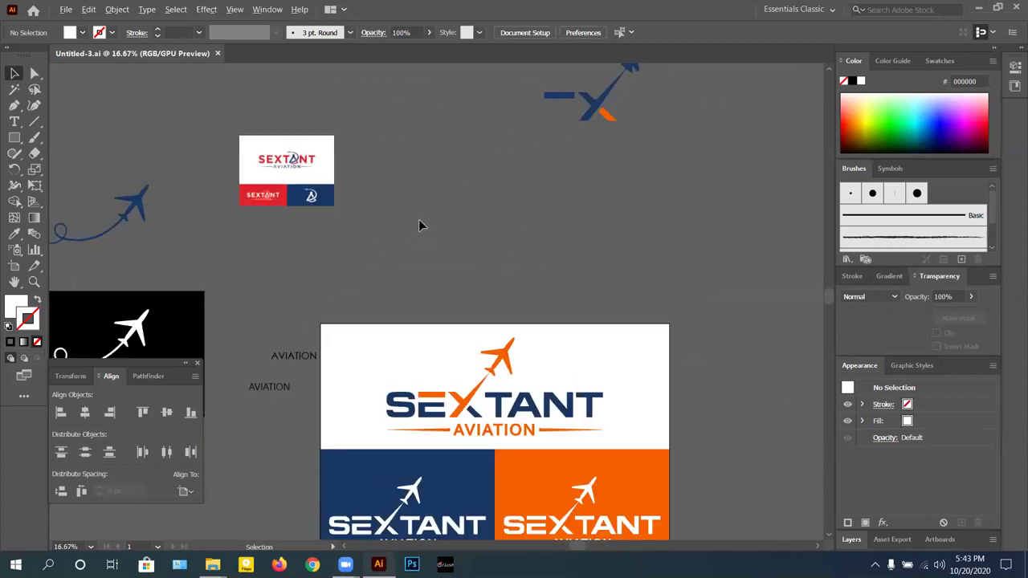
scroll(418, 222, "up", 2)
scroll(596, 296, "up", 5)
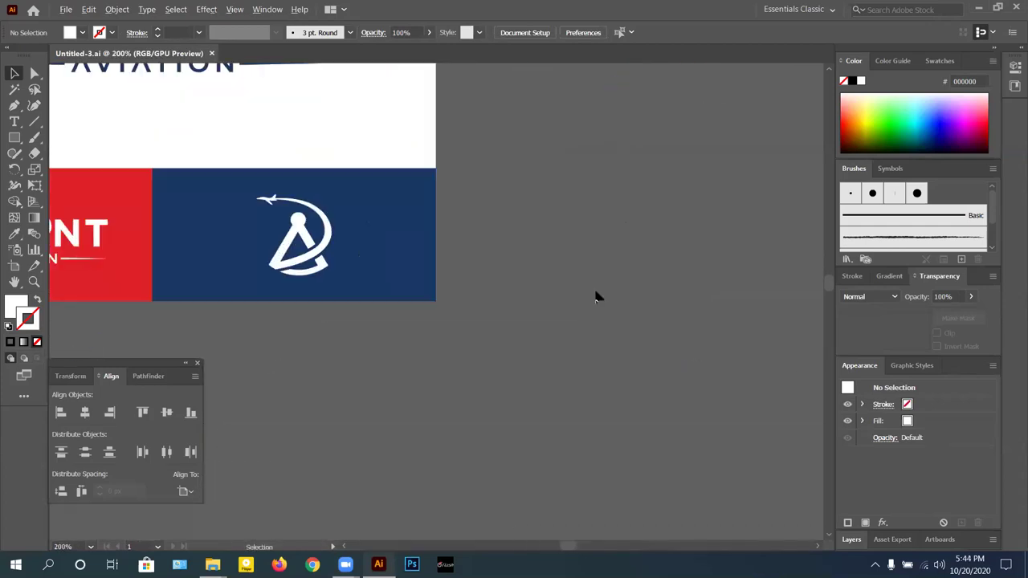
left_click_drag(533, 300, 669, 378)
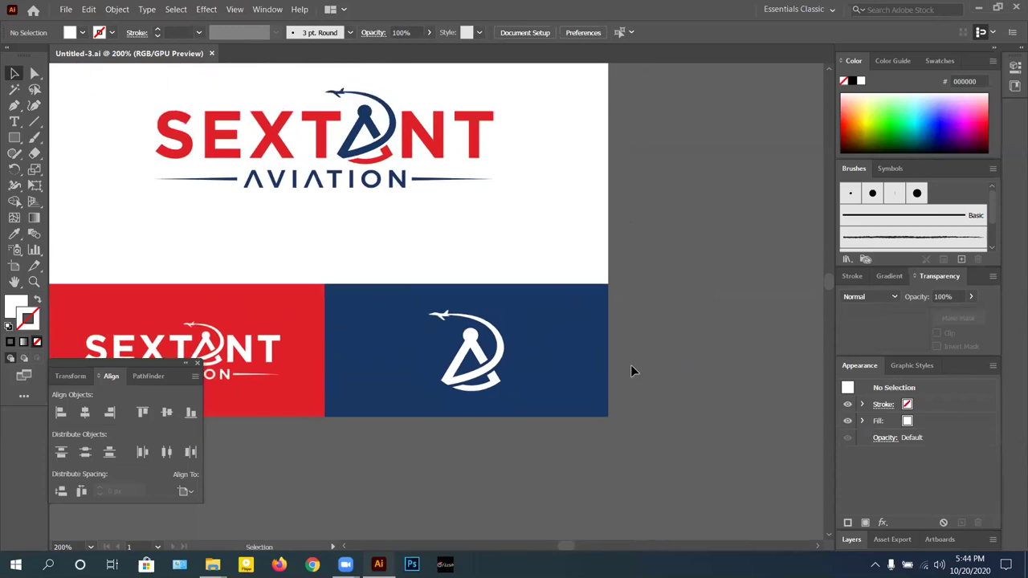
scroll(631, 365, "up", 2)
scroll(569, 302, "up", 2)
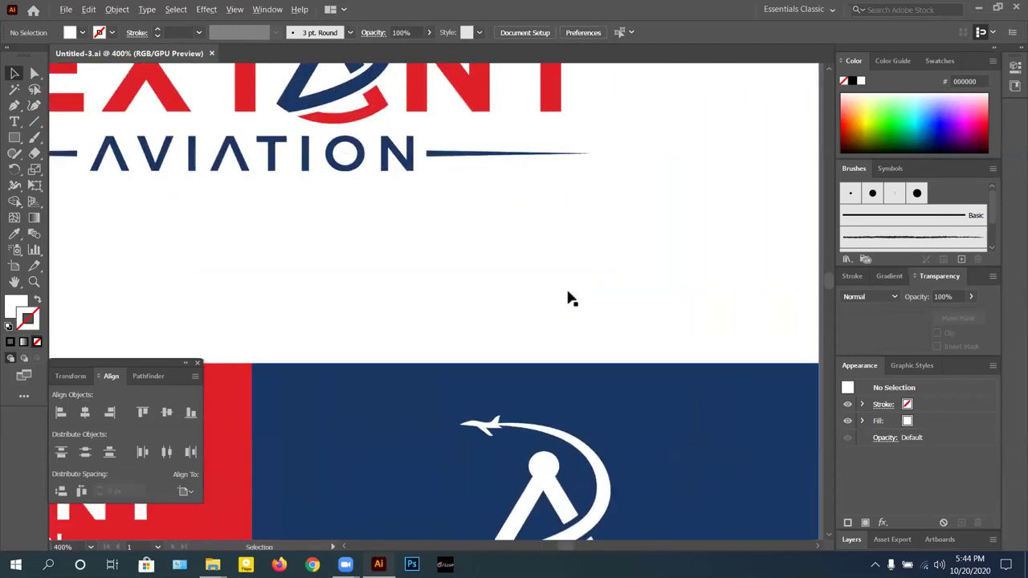
scroll(541, 246, "down", 2)
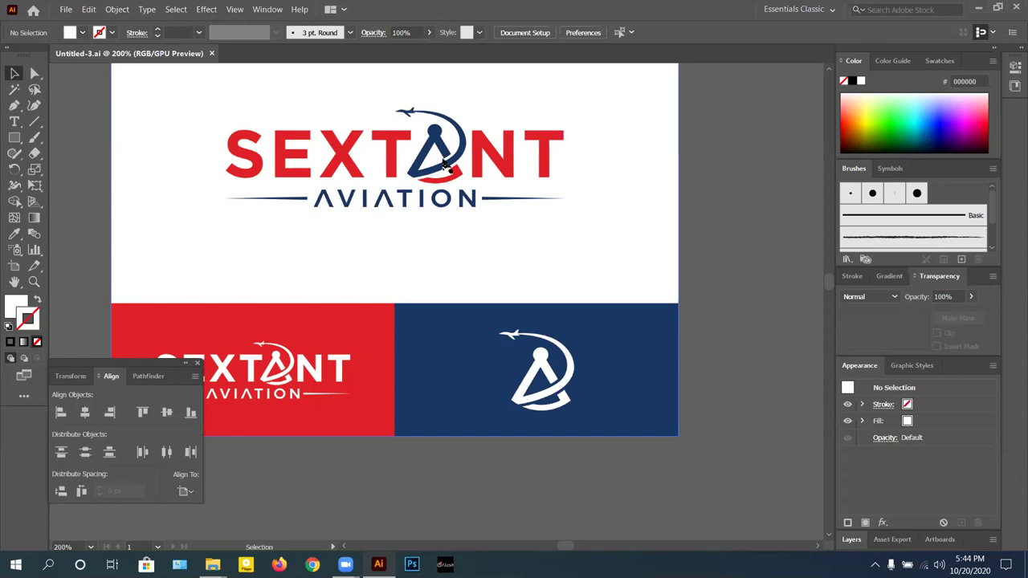
Compare the looping-trail SEXTANT drafts on grey and black with the three-panel orange and navy SEXTANT AVIATION presentation
scroll(496, 367, "down", 4)
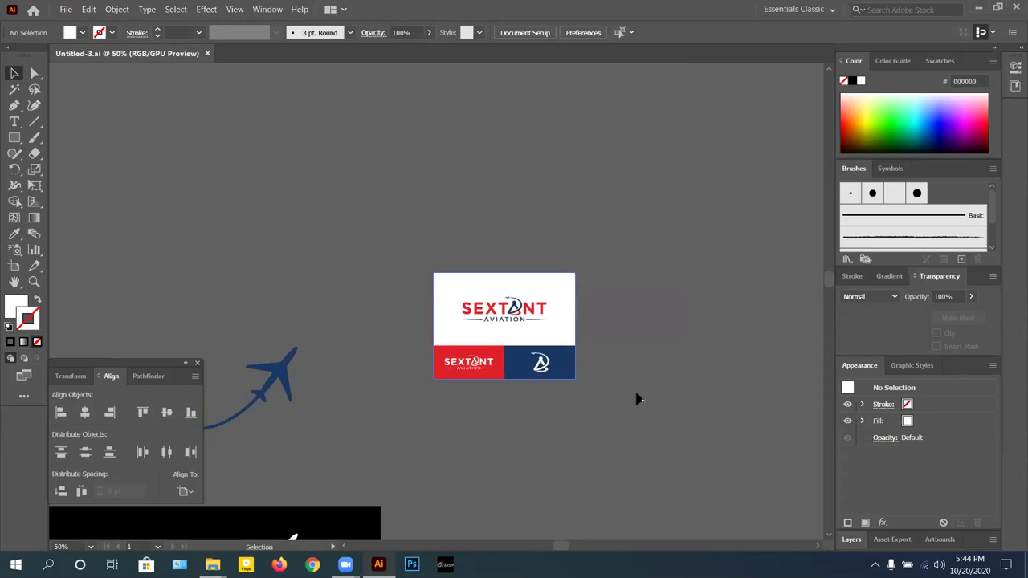
scroll(637, 400, "down", 5)
scroll(668, 310, "left", 5)
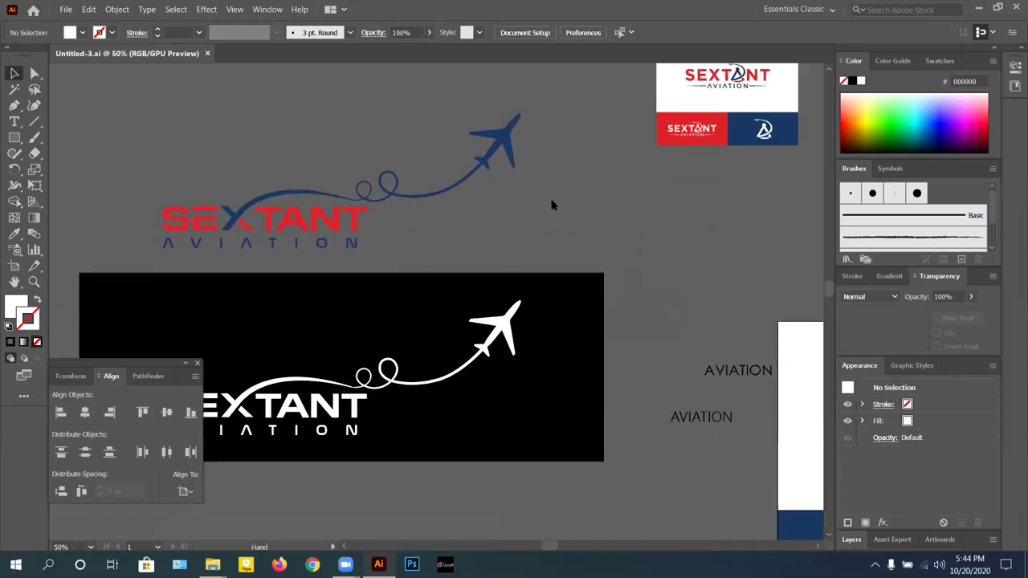
scroll(541, 218, "down", 2)
scroll(417, 282, "right", 6)
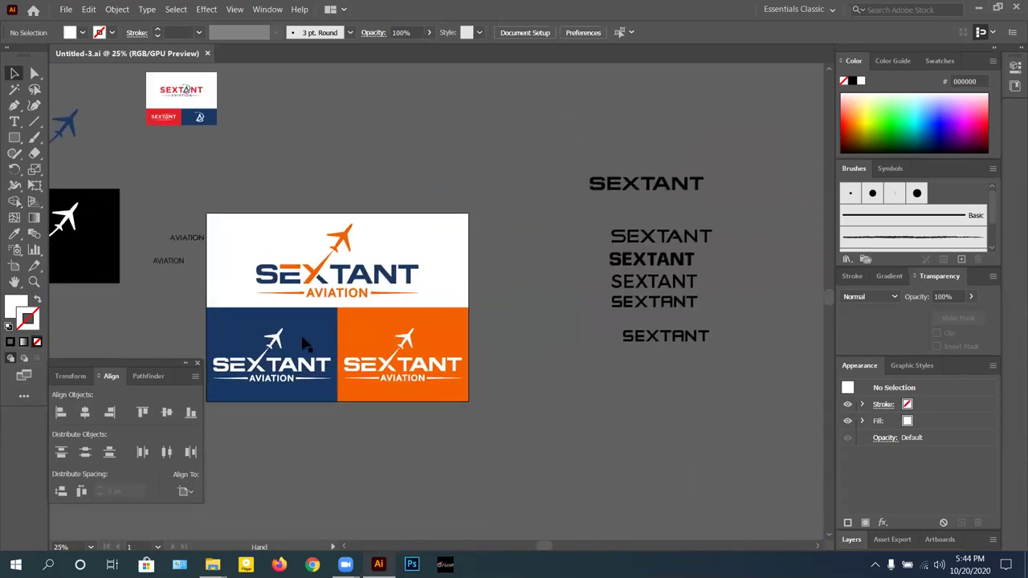
scroll(374, 369, "down", 1)
scroll(438, 383, "up", 1)
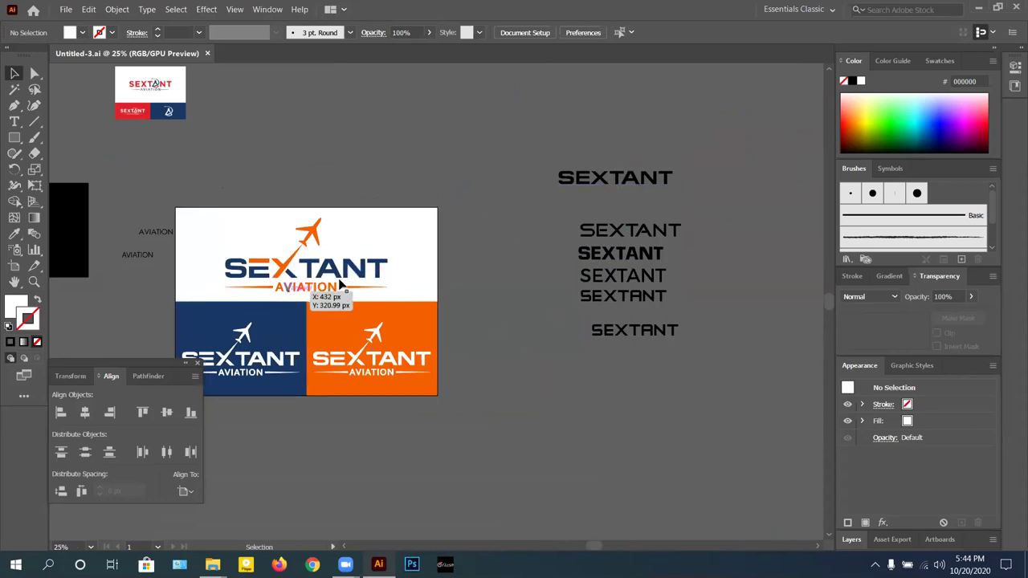
Check the fonts of the upper three black SEXTANT text samples and clear the selection
left_click(592, 193)
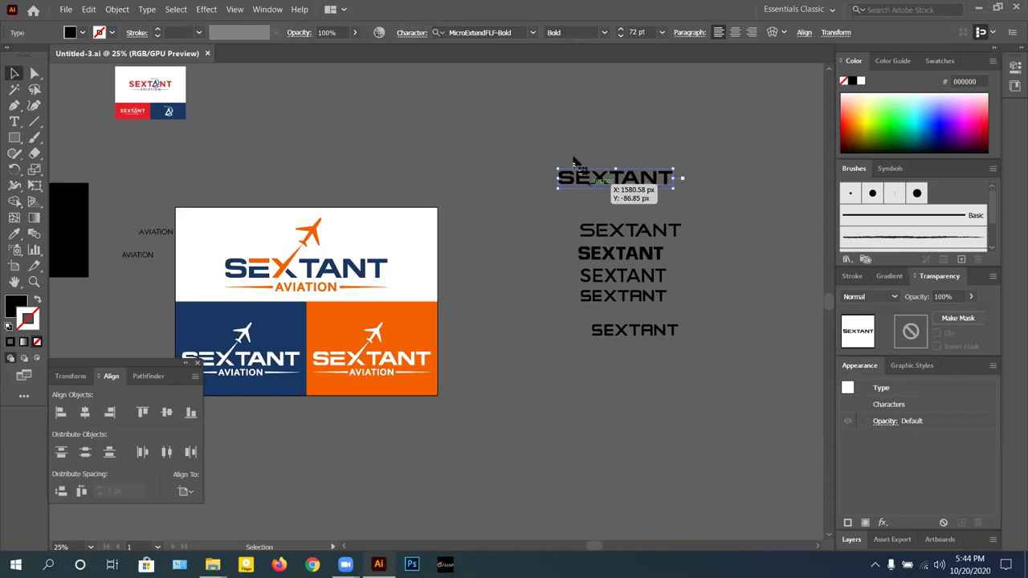
left_click(597, 233)
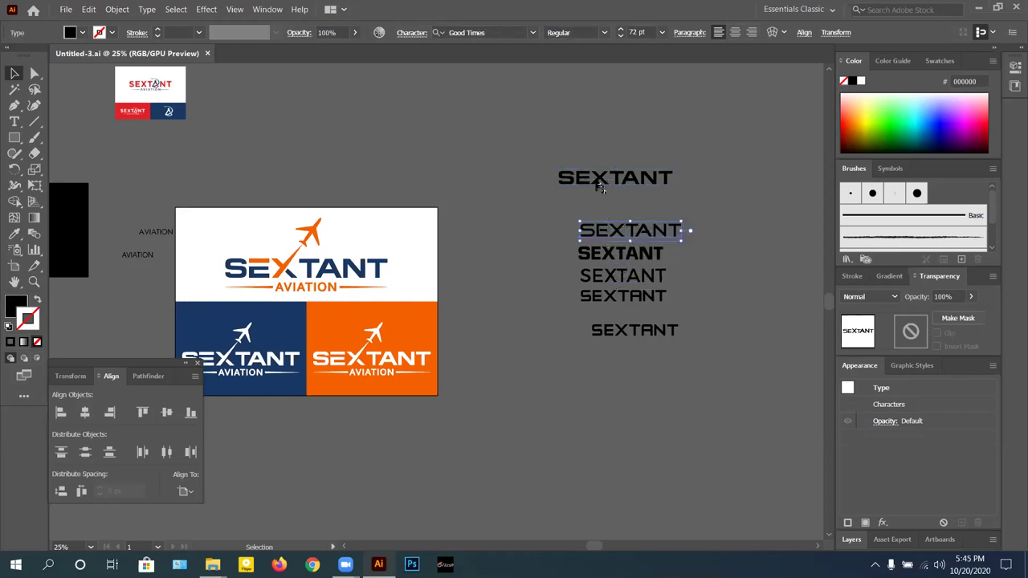
left_click(619, 261)
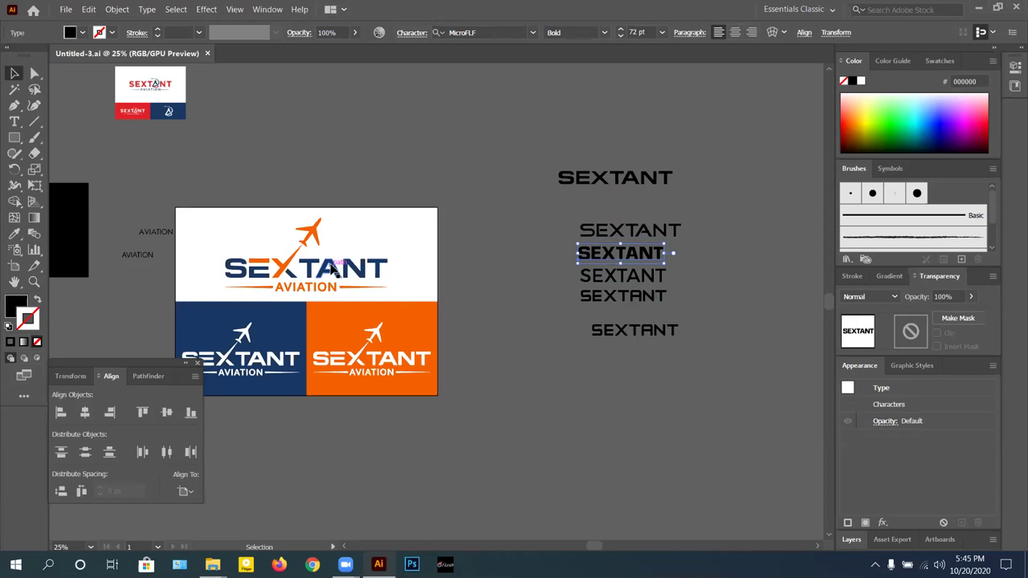
left_click(536, 282)
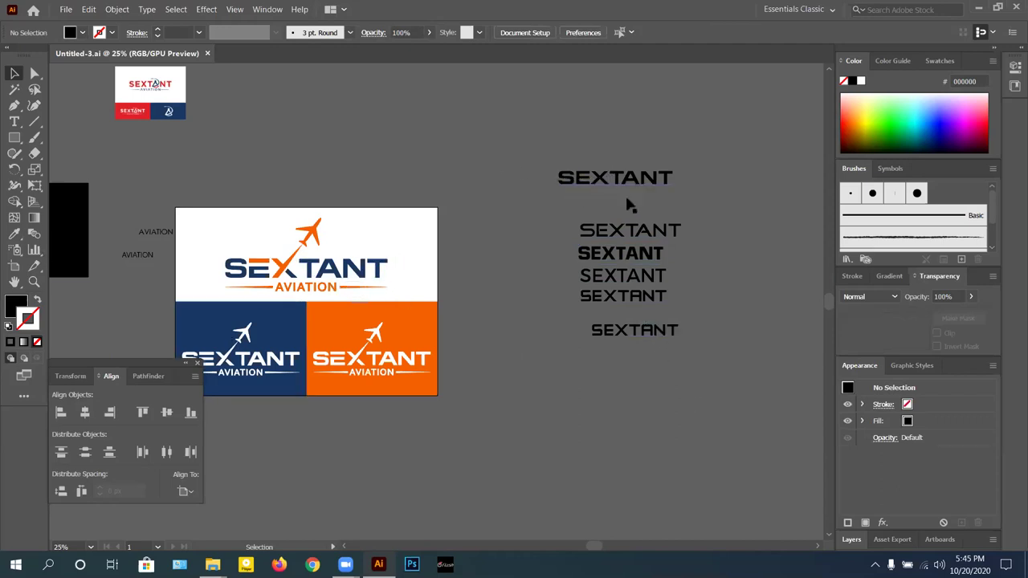
Move the topmost and lowest black SEXTANT text samples closer to the others to form one compact column
left_click_drag(641, 184, 652, 208)
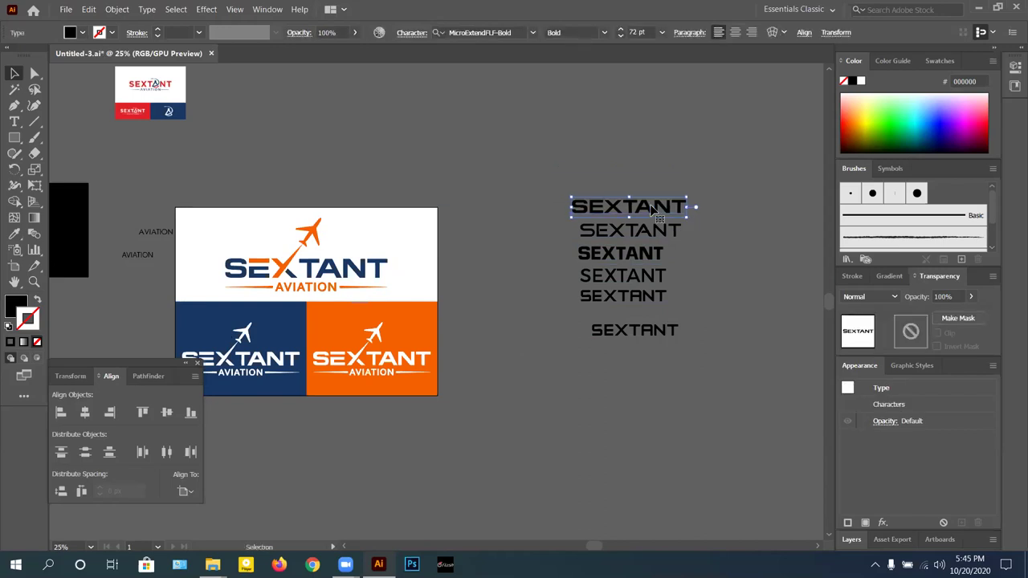
left_click(514, 127)
left_click_drag(562, 189, 726, 370)
left_click(649, 374)
left_click_drag(652, 335, 639, 322)
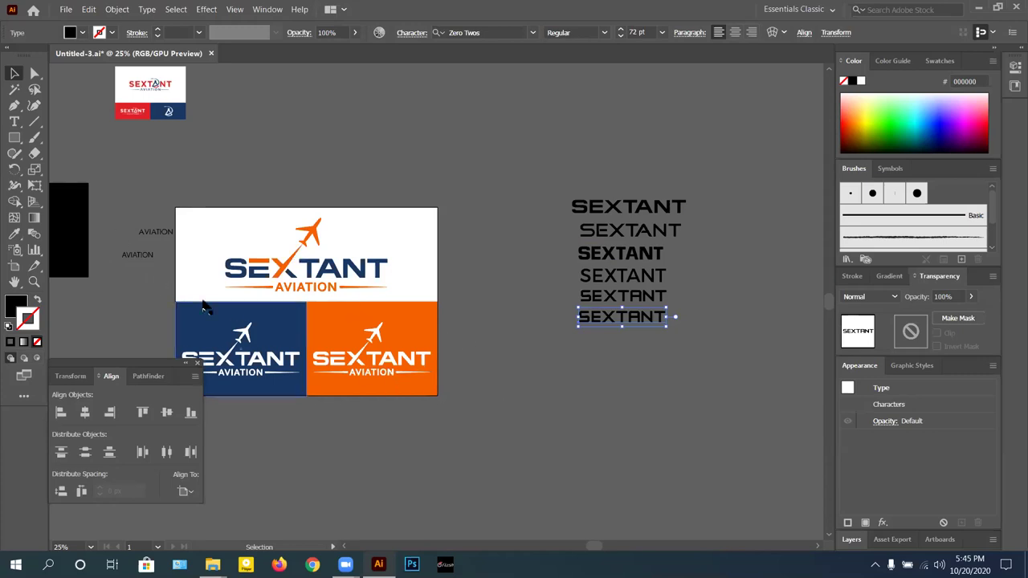
Examine the lettering, airplane trail and AVIATION tagline of the orange and navy SEXTANT logo beside the draft AVIATION texts
scroll(305, 287, "up", 3)
left_click_drag(544, 277, 849, 312)
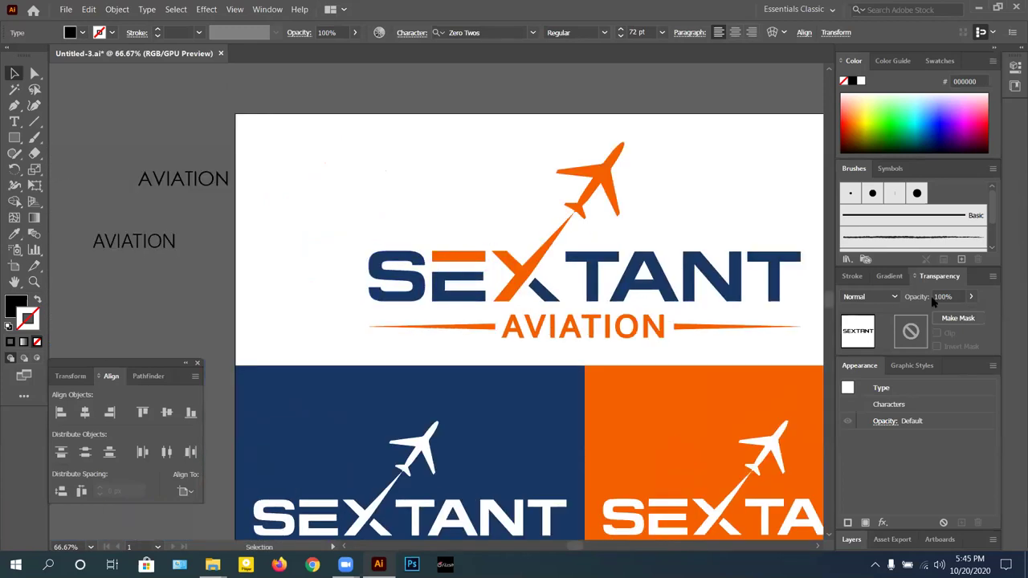
scroll(508, 309, "down", 1)
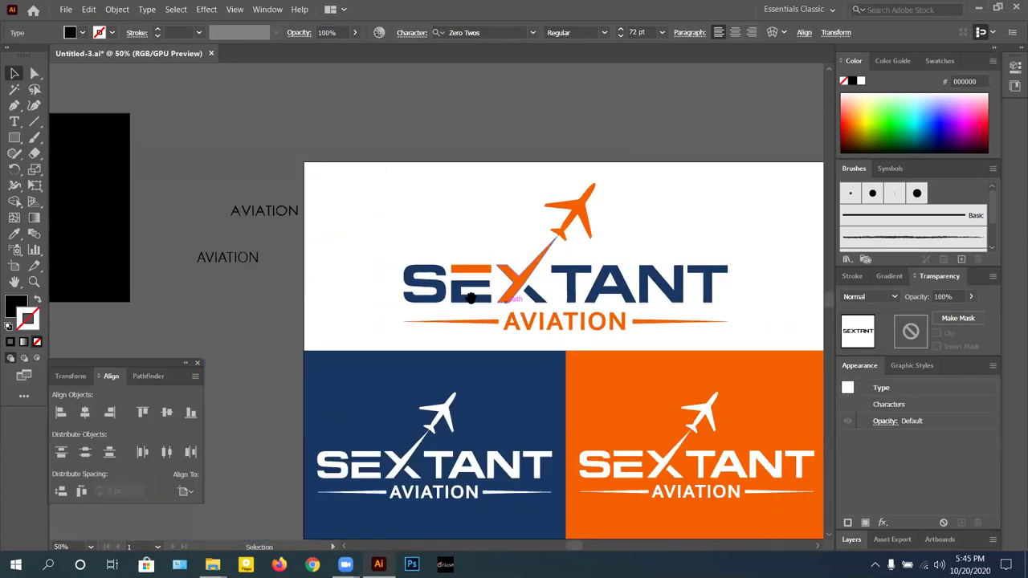
scroll(541, 301, "up", 3)
scroll(506, 301, "down", 2)
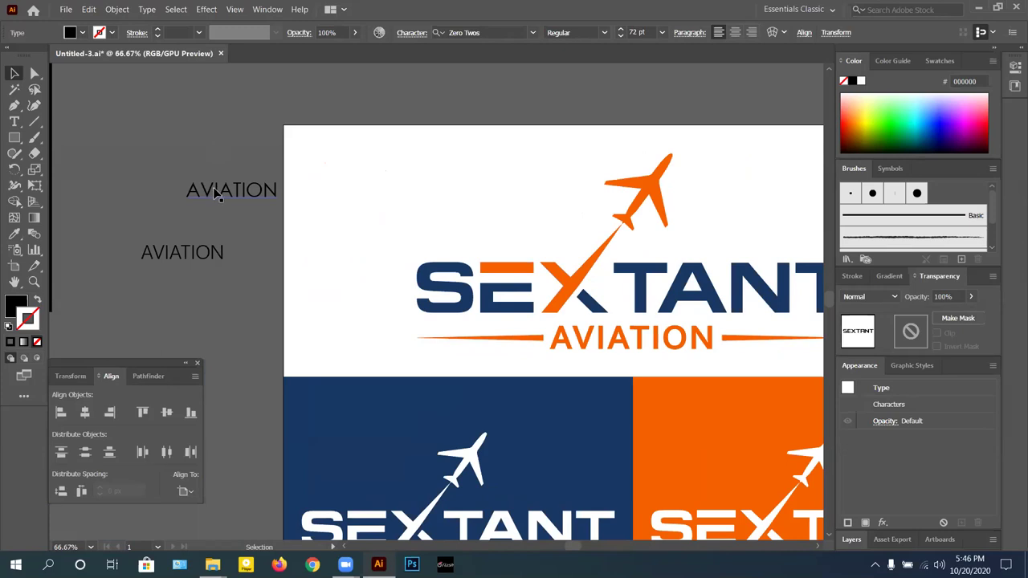
scroll(217, 195, "down", 2)
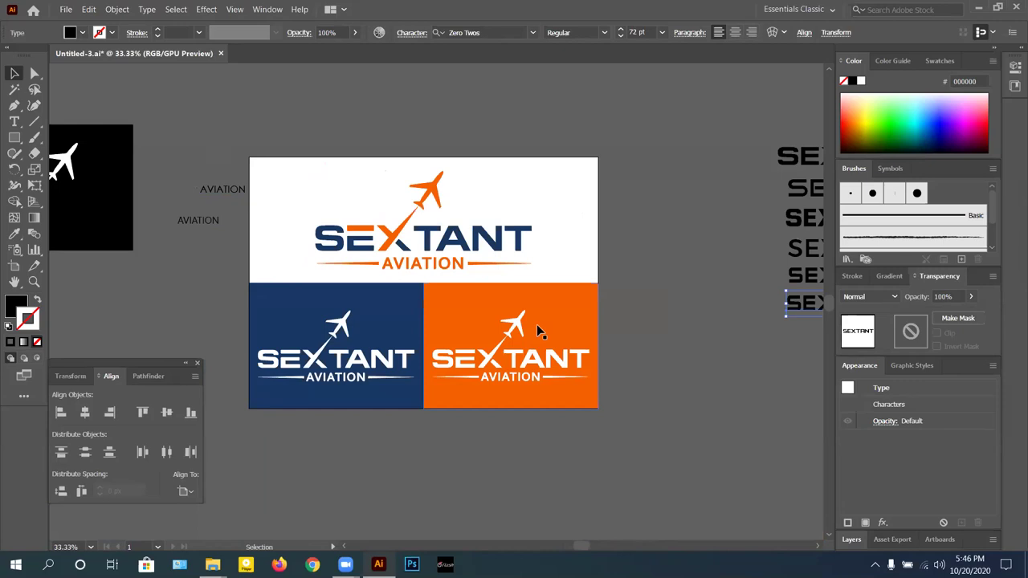
scroll(215, 280, "up", 1)
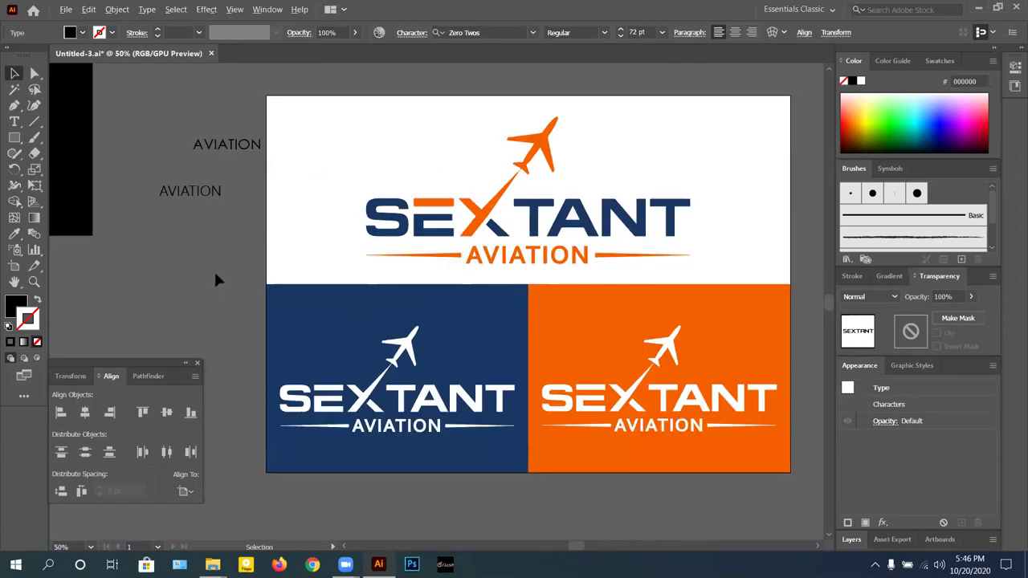
scroll(217, 280, "down", 3)
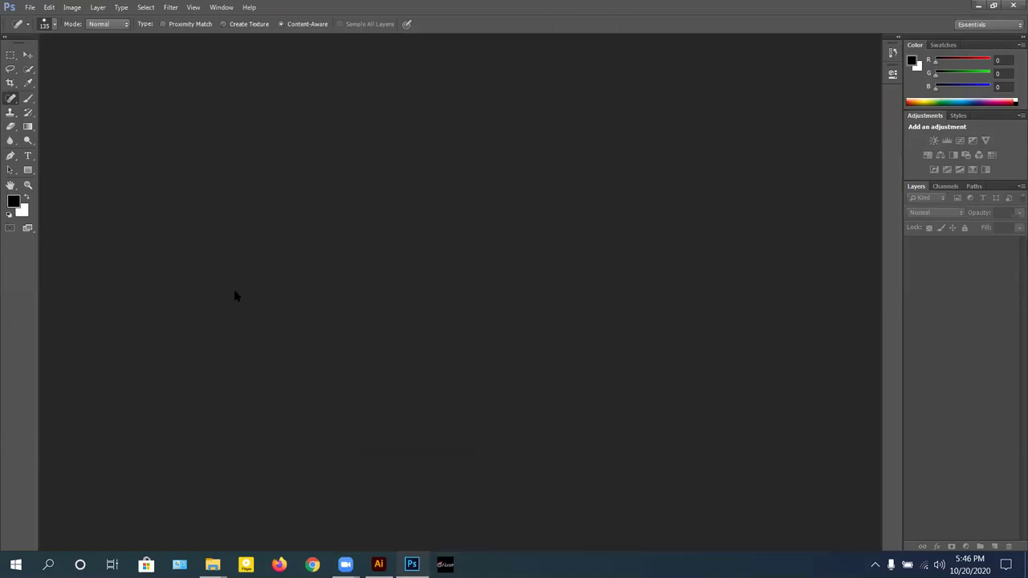
Switch to Photoshop, display the Desktop folder's files as large icons in the Open dialog, and close the dialog
left_click(31, 7)
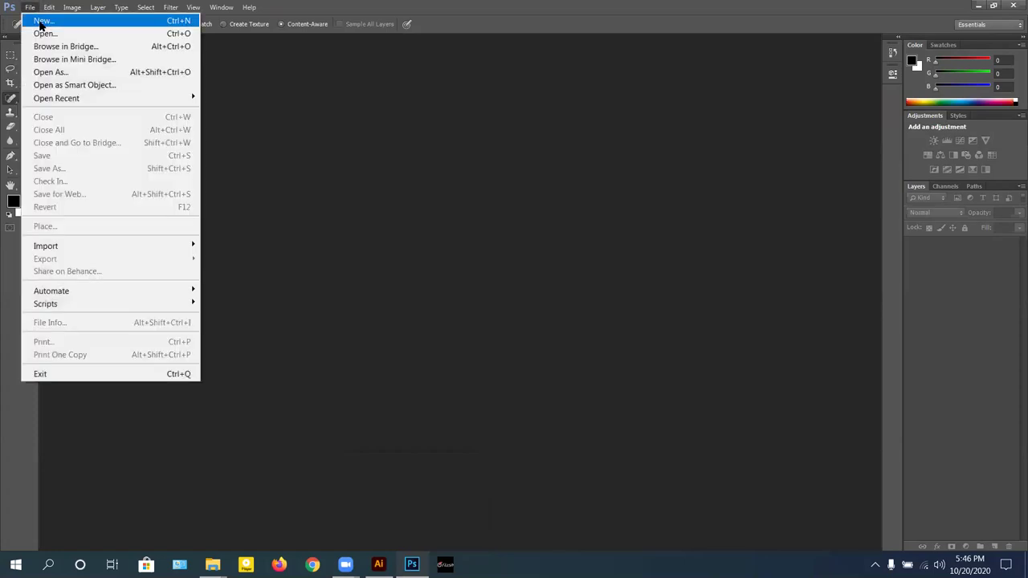
left_click(41, 33)
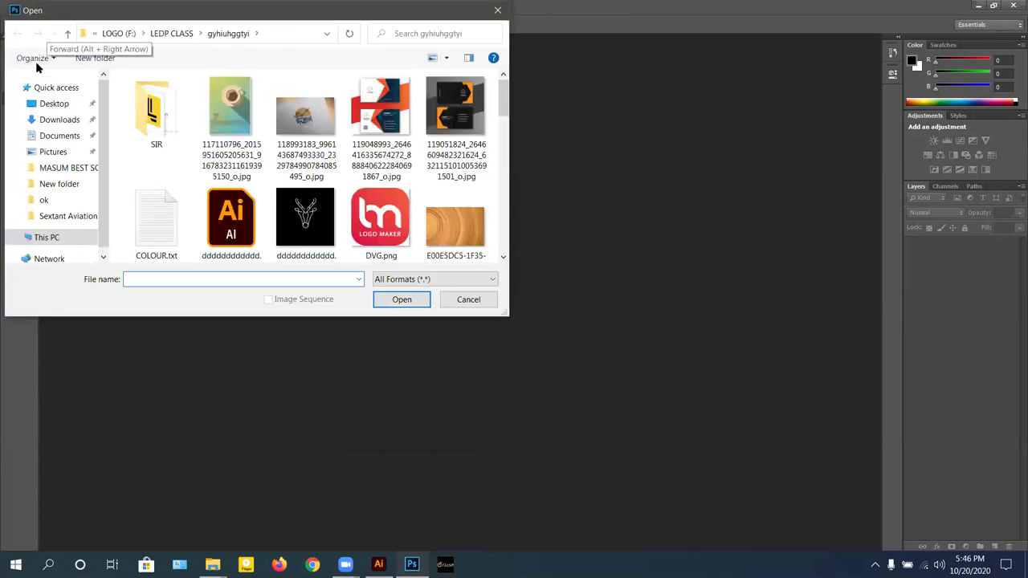
left_click(56, 105)
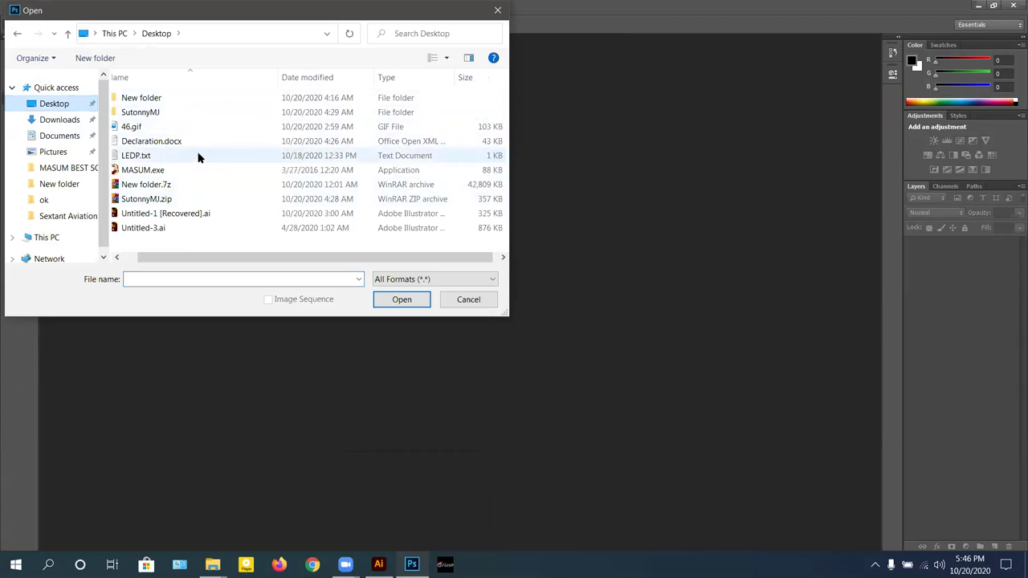
left_click(449, 56)
left_click(464, 54)
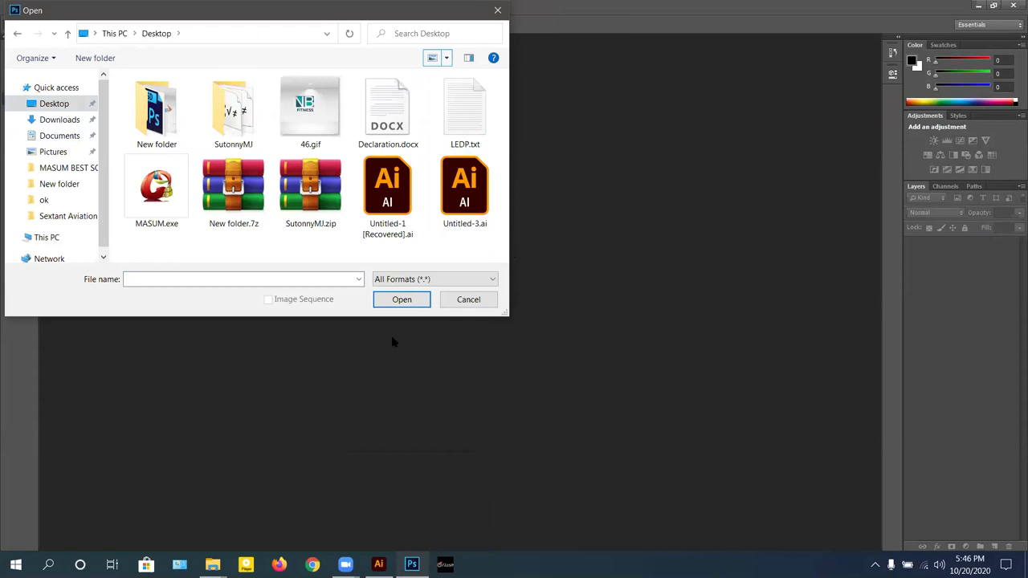
left_click(498, 12)
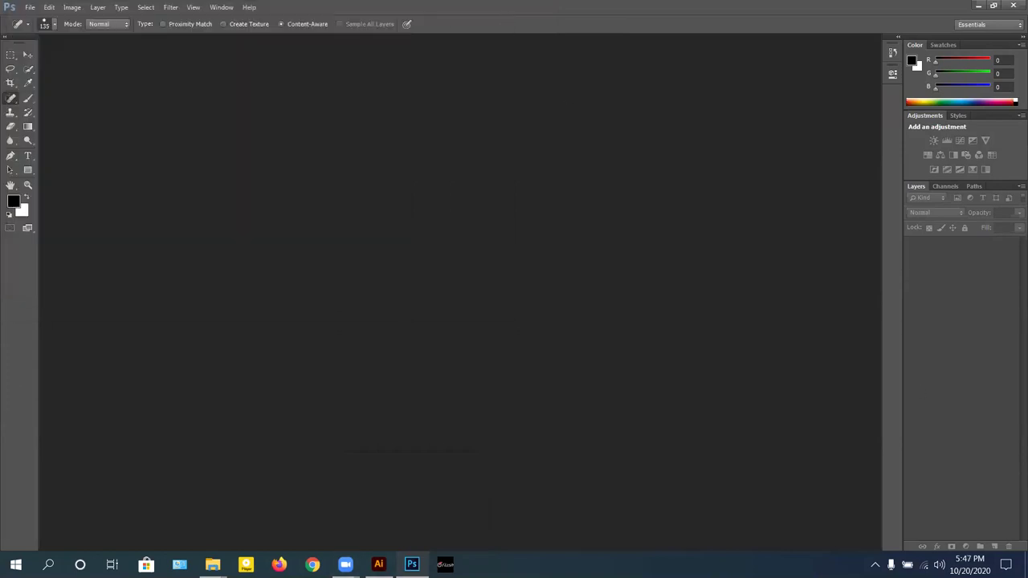
Open the logo mockup 46.psd from New folder on the Desktop and activate the Move tool
left_click(29, 7)
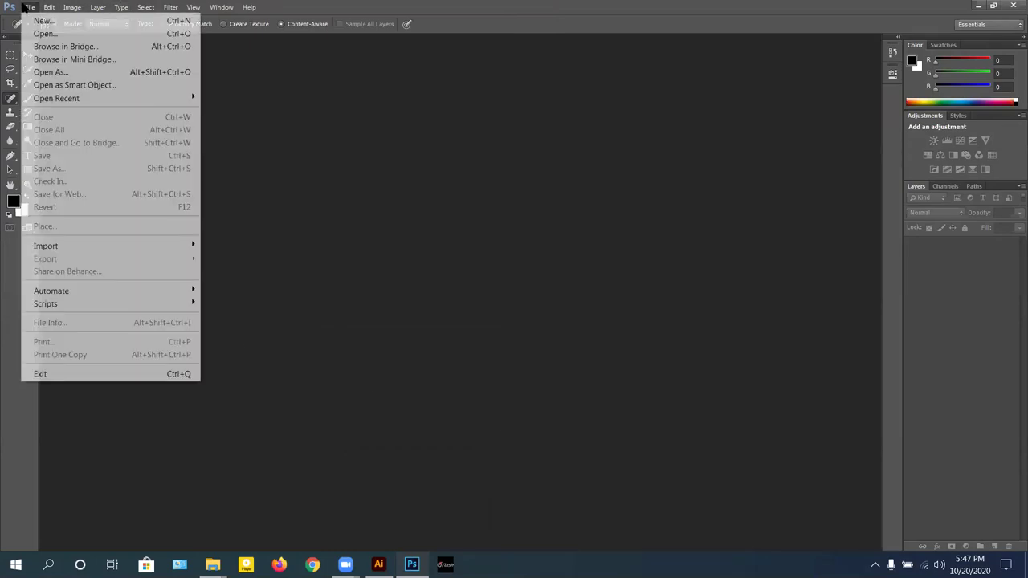
left_click(48, 33)
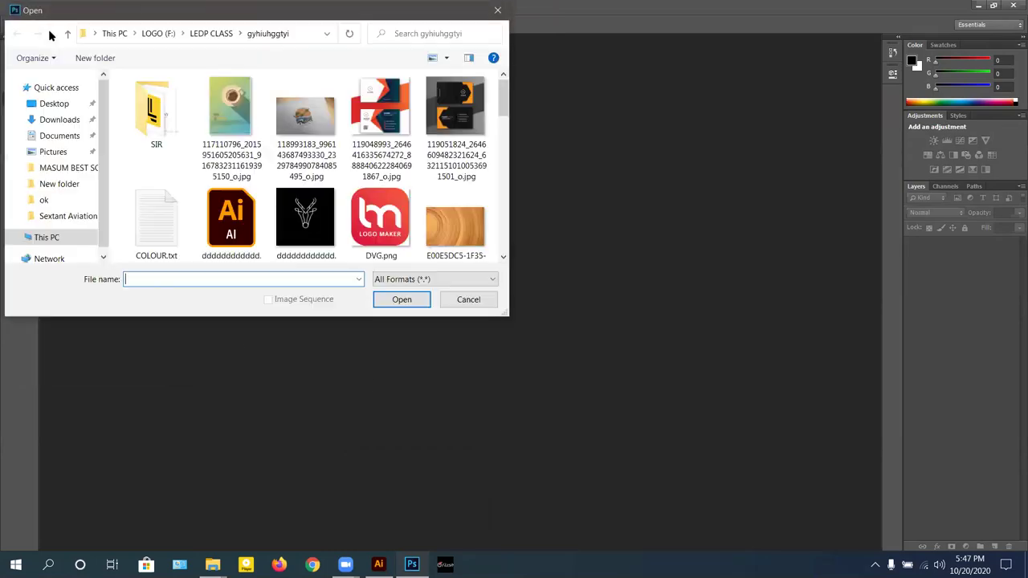
left_click(52, 105)
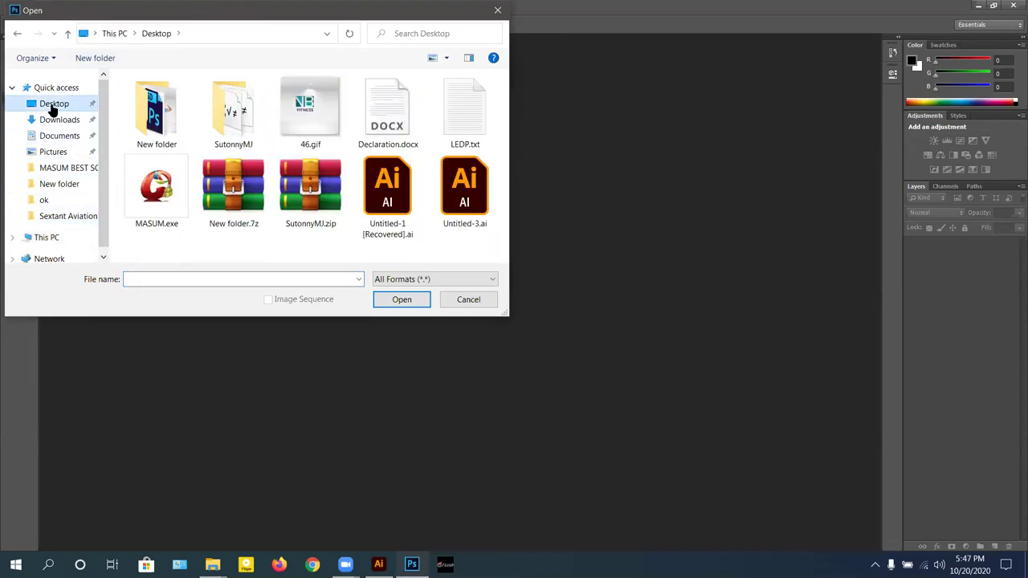
double_click(157, 117)
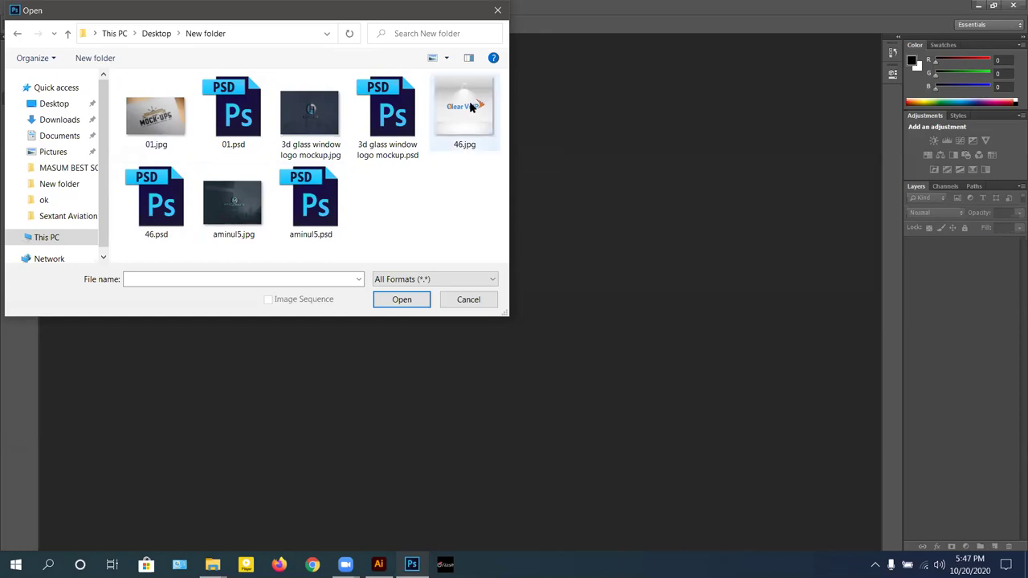
double_click(159, 201)
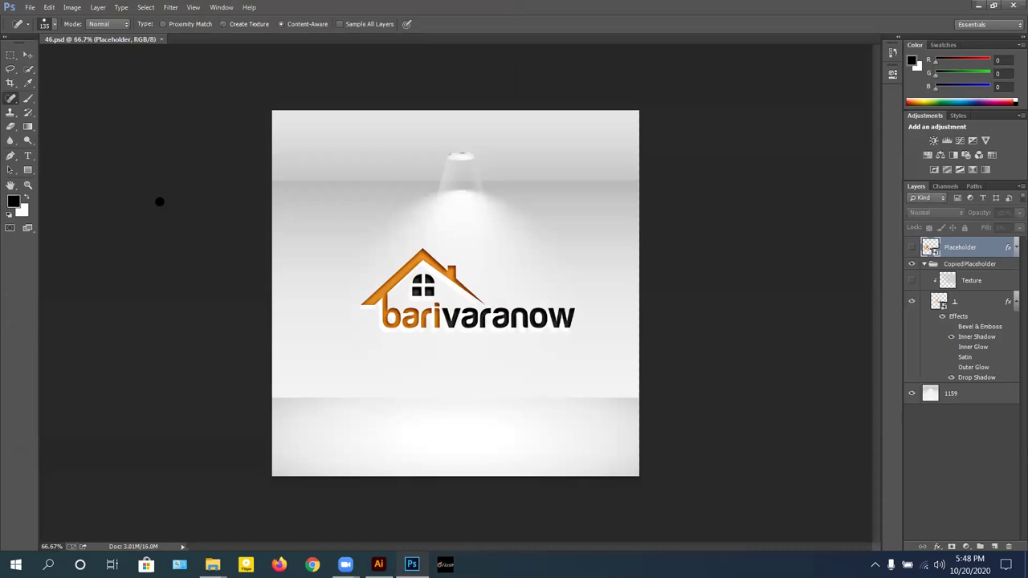
left_click(28, 54)
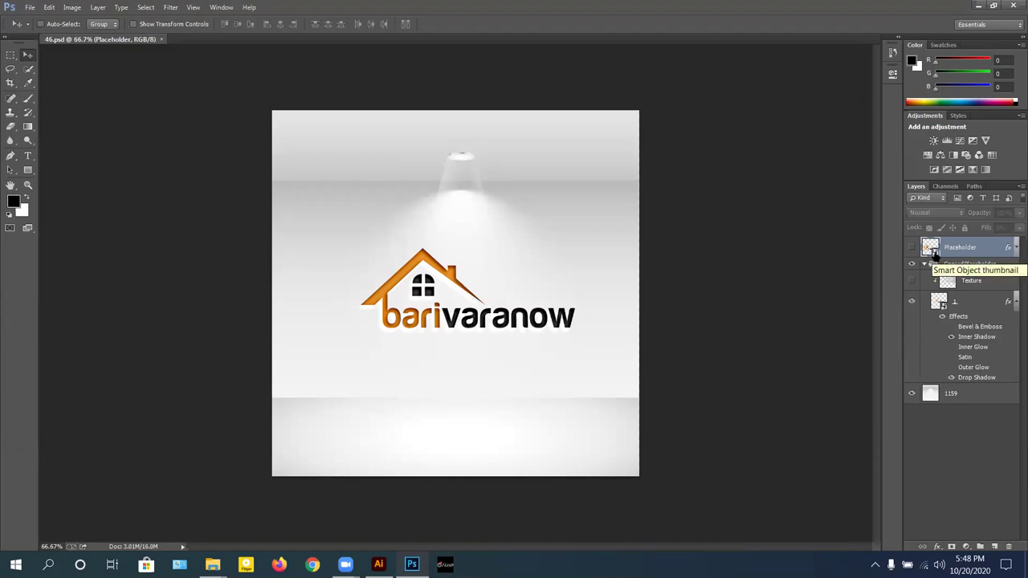
Open the Placeholder smart object's contents, copy the orange and navy SEXTANT AVIATION logo in Illustrator, and return to Photoshop
double_click(934, 251)
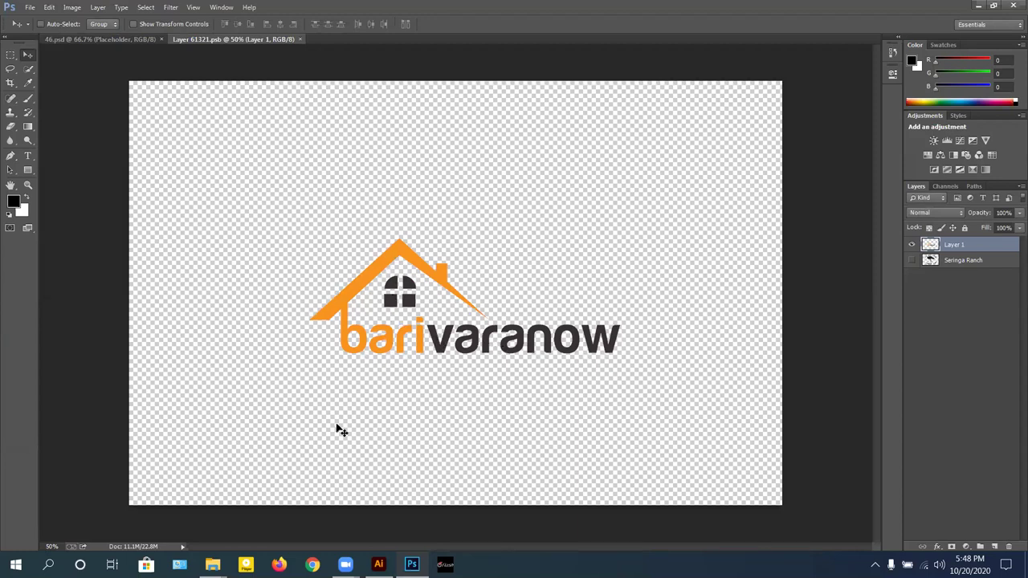
mouse_move(379, 565)
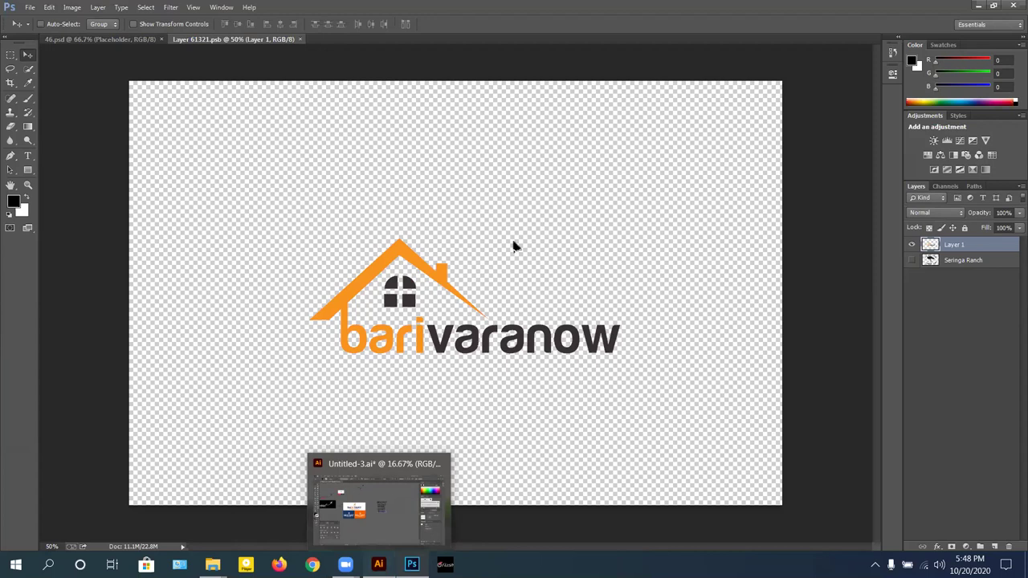
key("alt+Tab")
key("ctrl+equal")
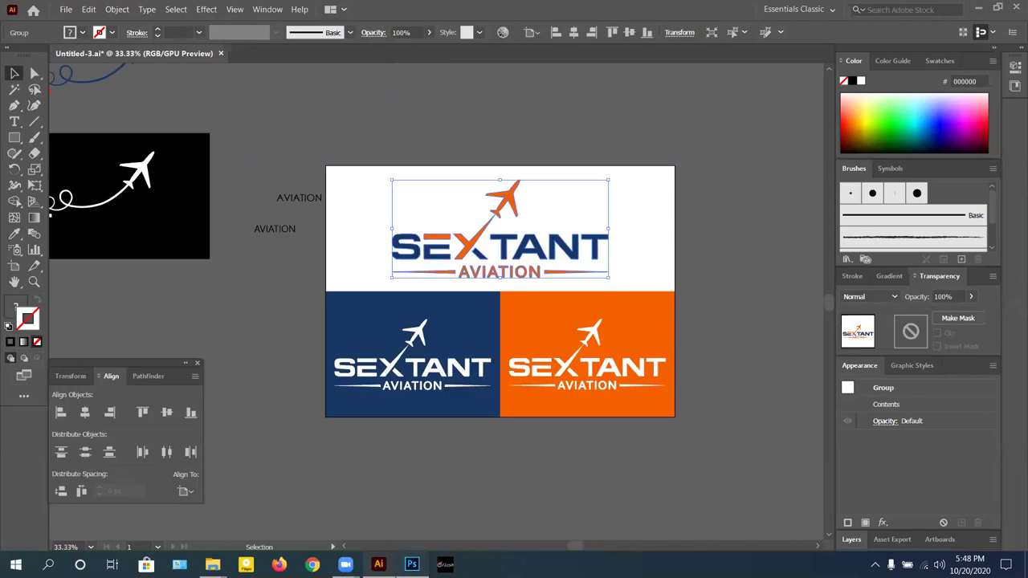
key("alt+Tab")
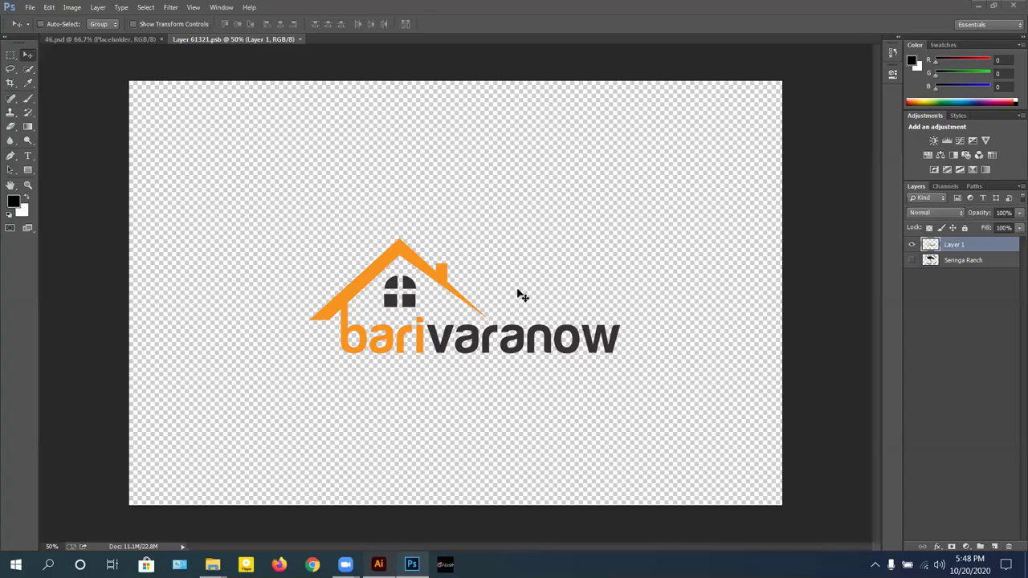
Paste the SEXTANT logo as a Smart Object, enlarge it to about 127%, and place it over the barivaranow lettering
key("ctrl+v")
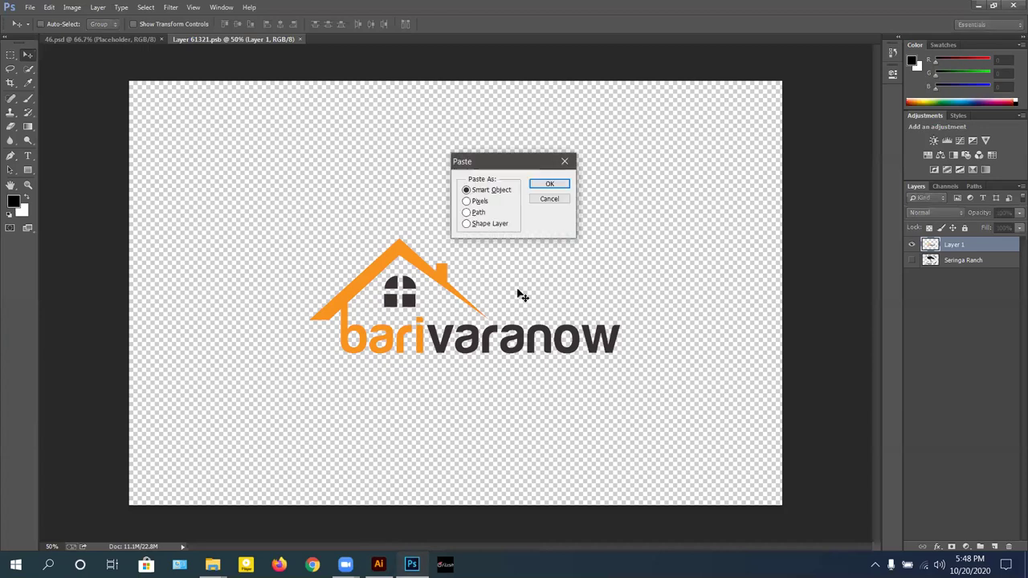
left_click(562, 185)
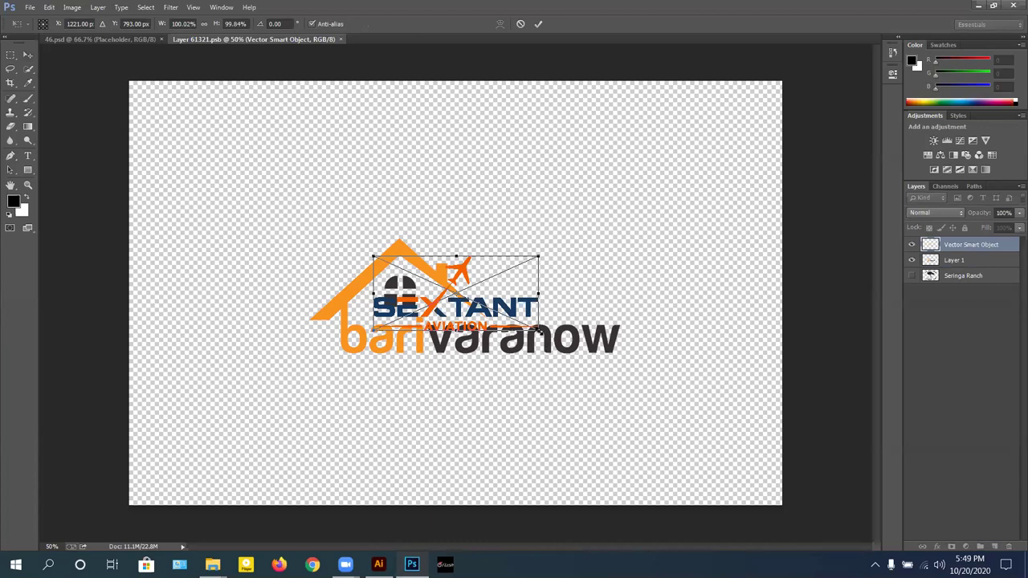
left_click_drag(538, 329, 556, 346)
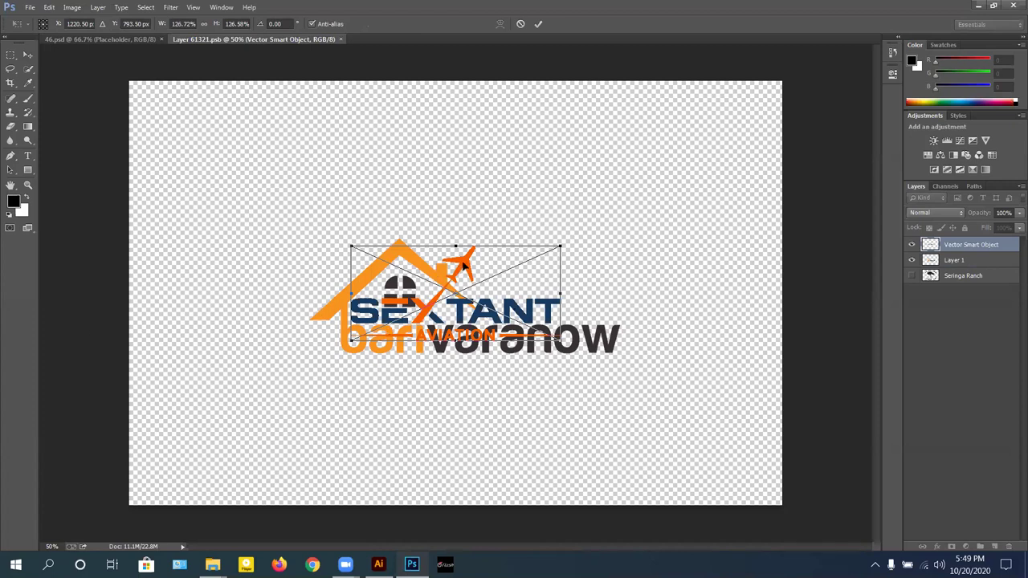
left_click_drag(461, 265, 633, 154)
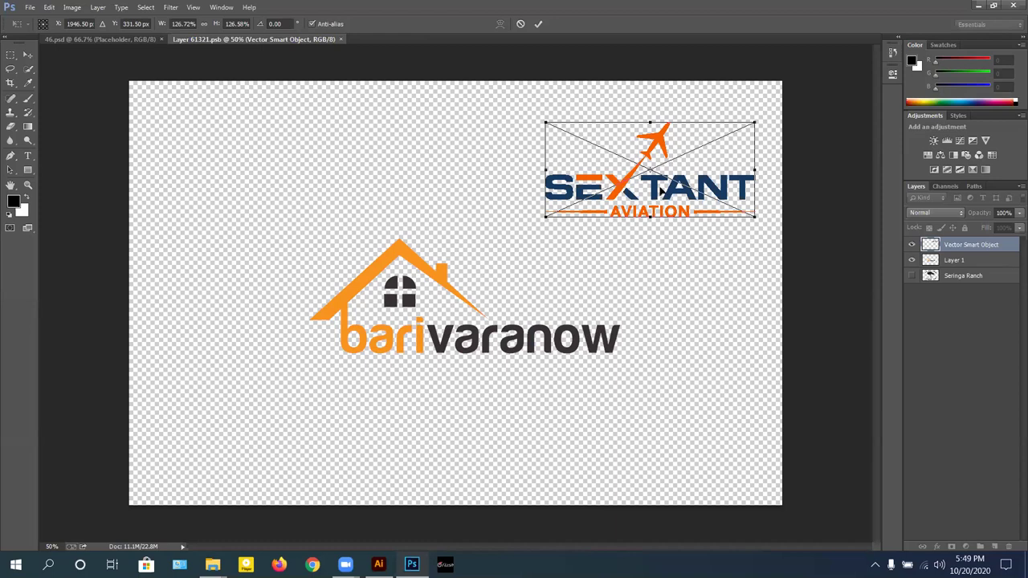
left_click_drag(646, 210, 454, 334)
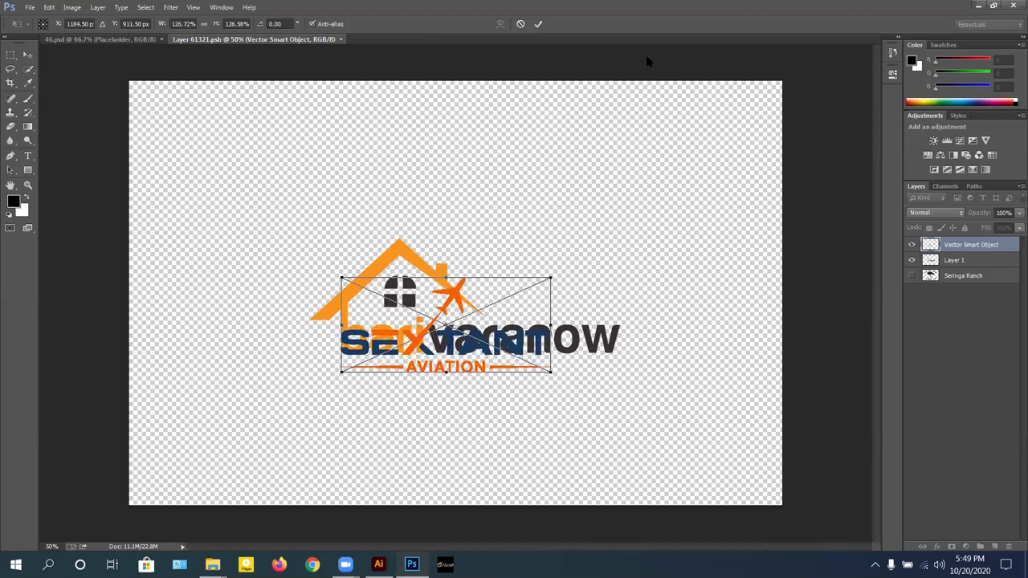
left_click(539, 24)
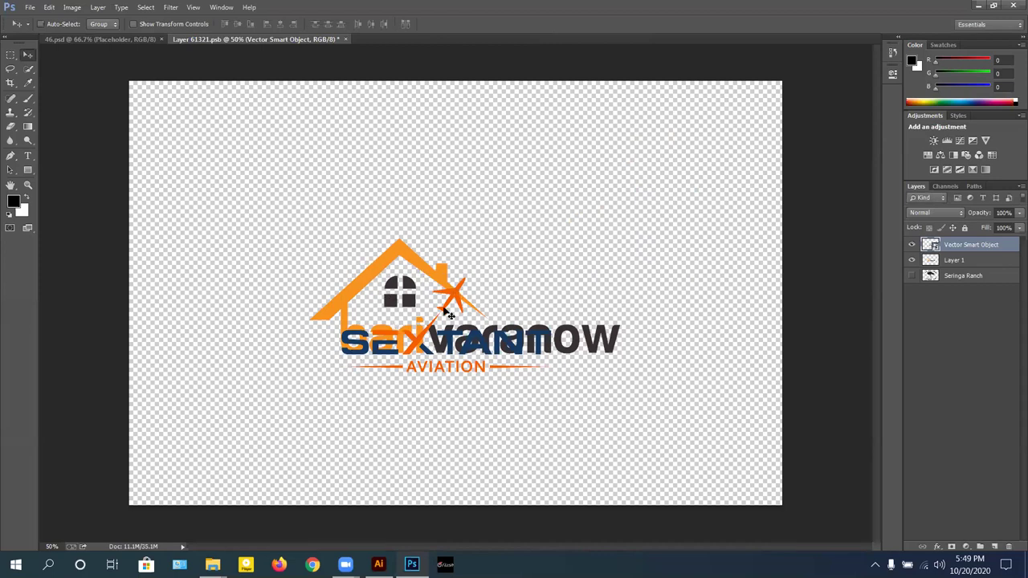
Hide Layer 1 with the house logo and close Layer 61321.psb, saving its changes
left_click(912, 245)
left_click(911, 245)
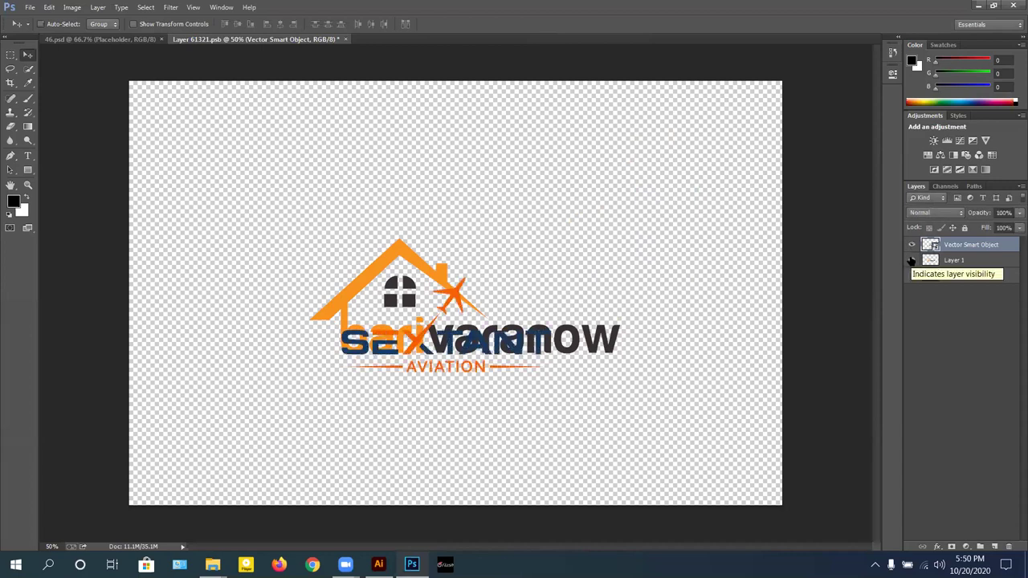
left_click(911, 260)
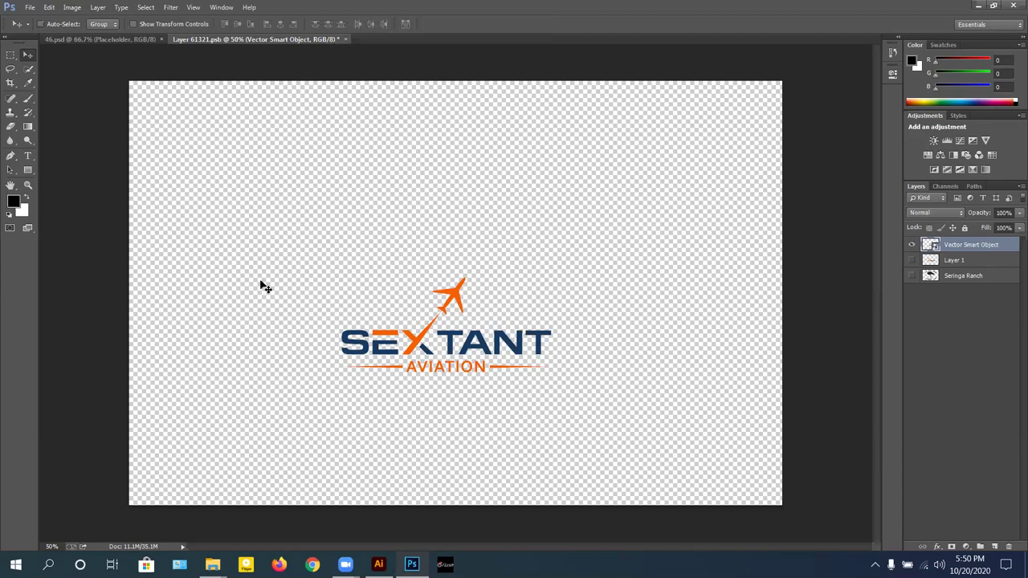
left_click(345, 40)
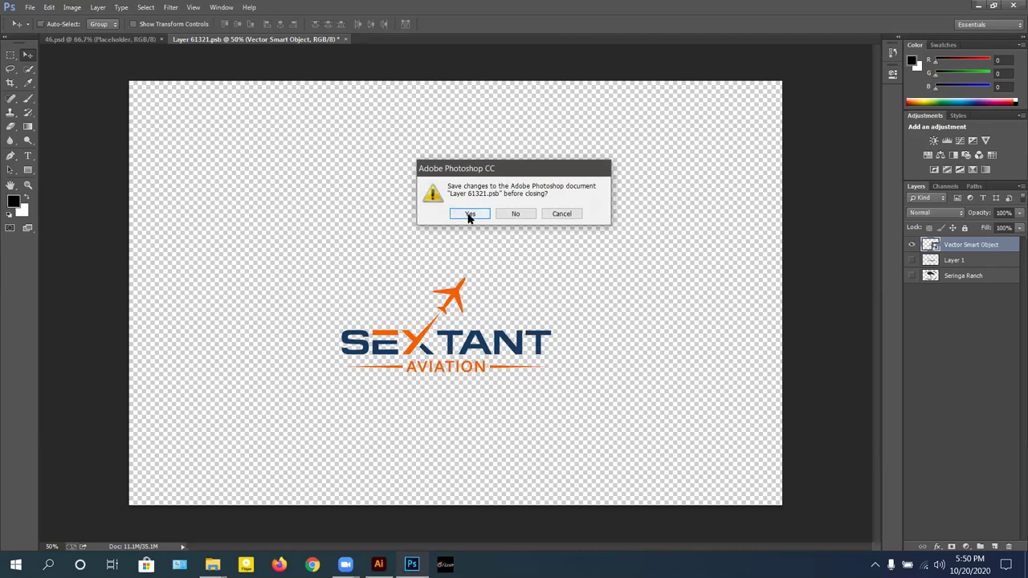
left_click(470, 215)
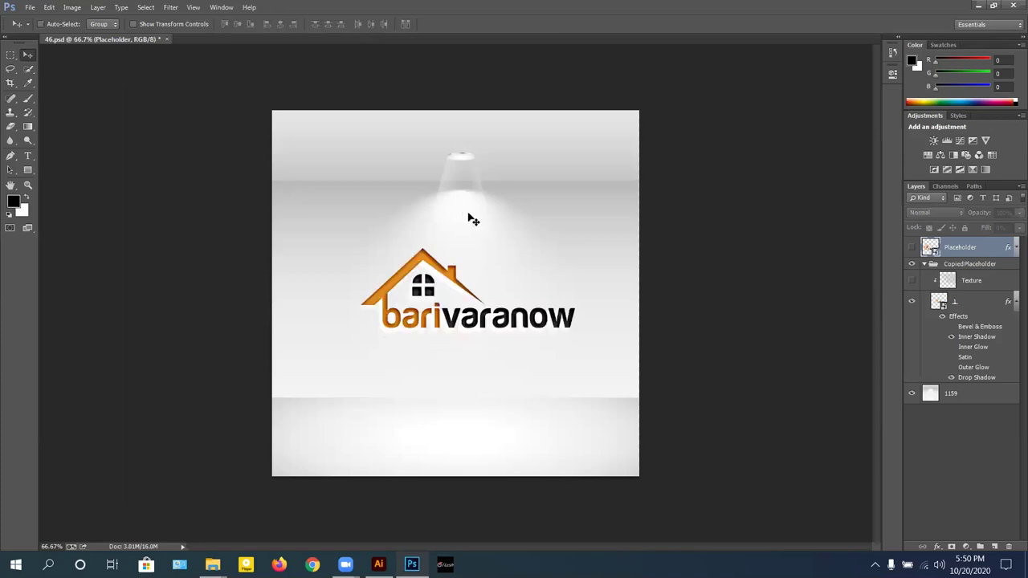
Reopen the Placeholder contents, paste the SEXTANT logo as a Smart Object, and place it over the barivaranow lettering at its original size
double_click(935, 251)
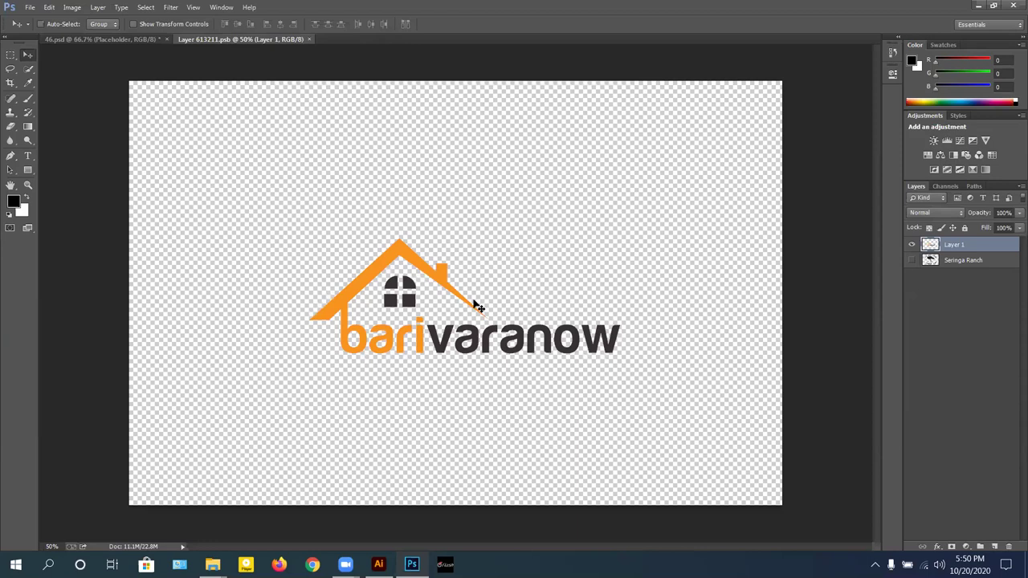
key("ctrl+v")
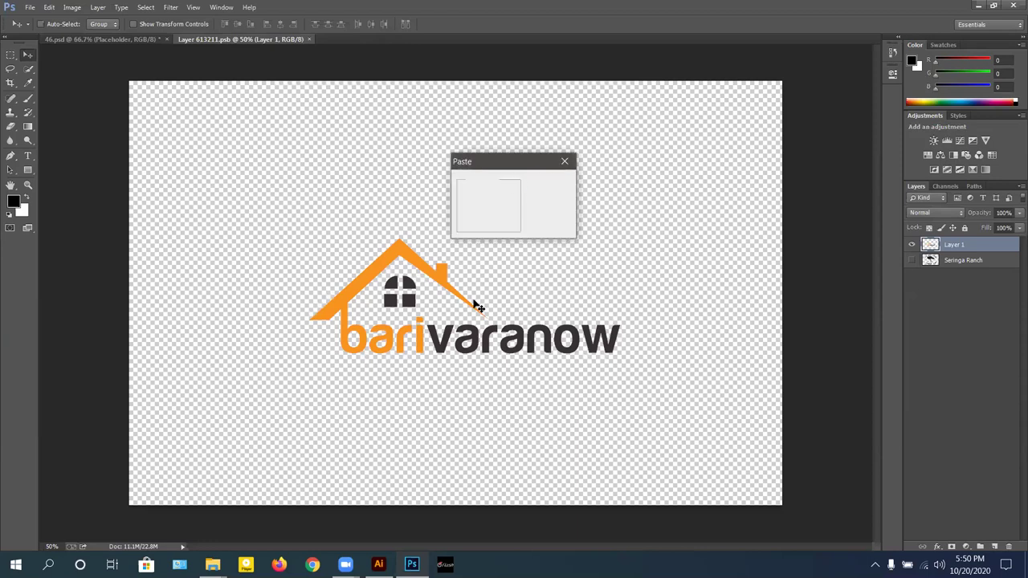
left_click(549, 184)
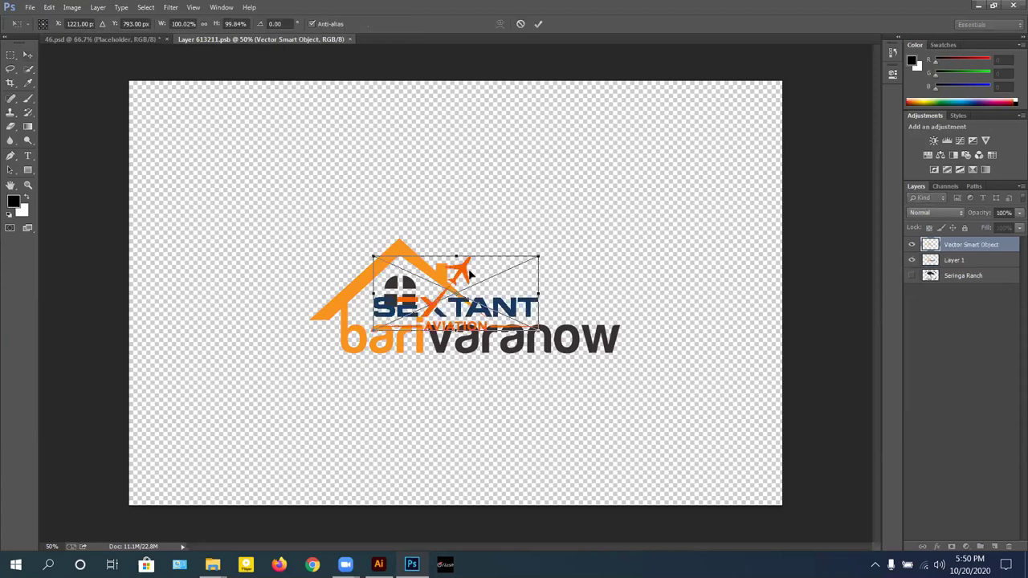
left_click_drag(455, 276, 421, 306)
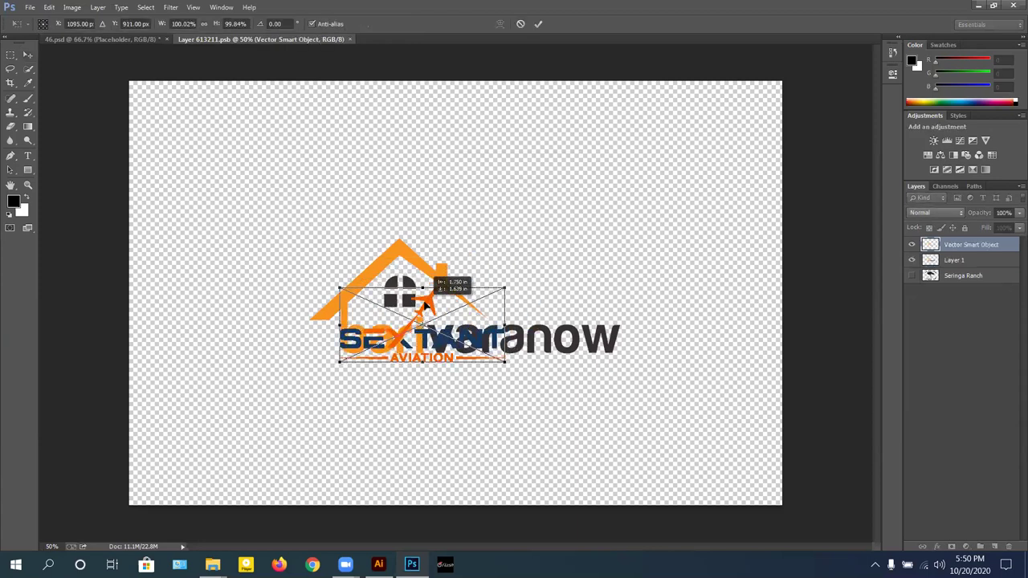
left_click(539, 24)
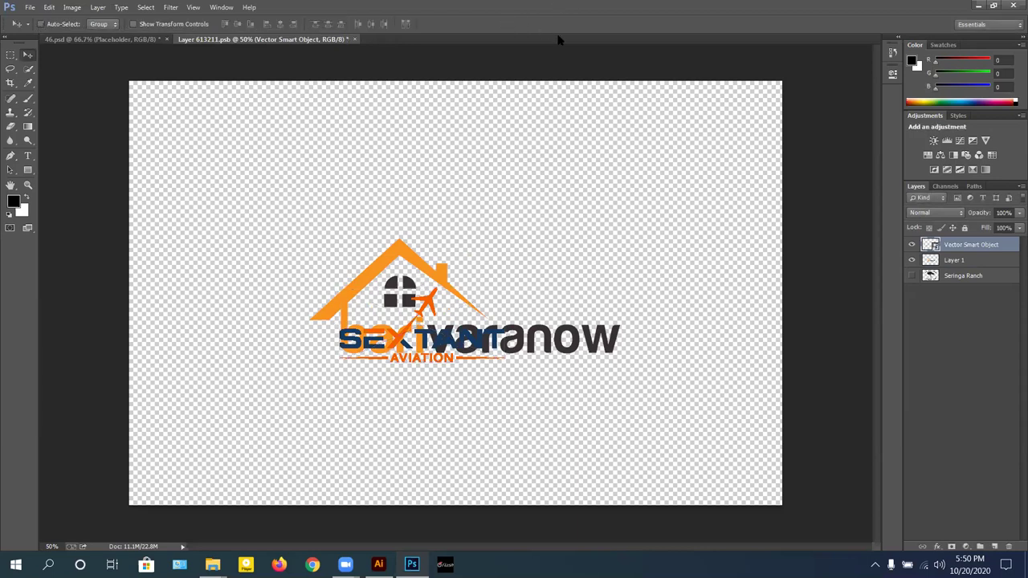
Hide the house logo on Layer 1 and save and close Layer 613211.psb to update the mockup
left_click(912, 245)
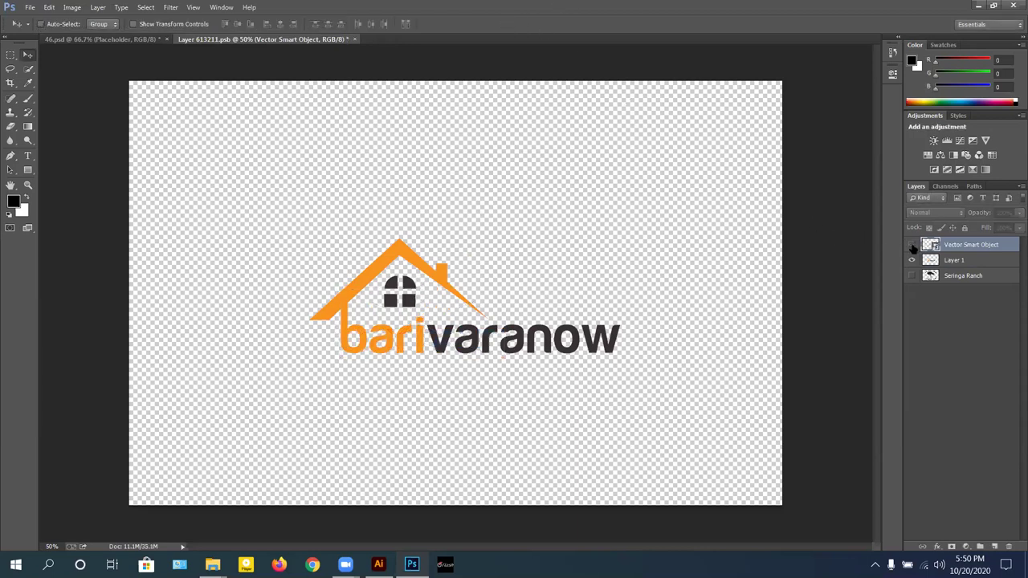
left_click(912, 246)
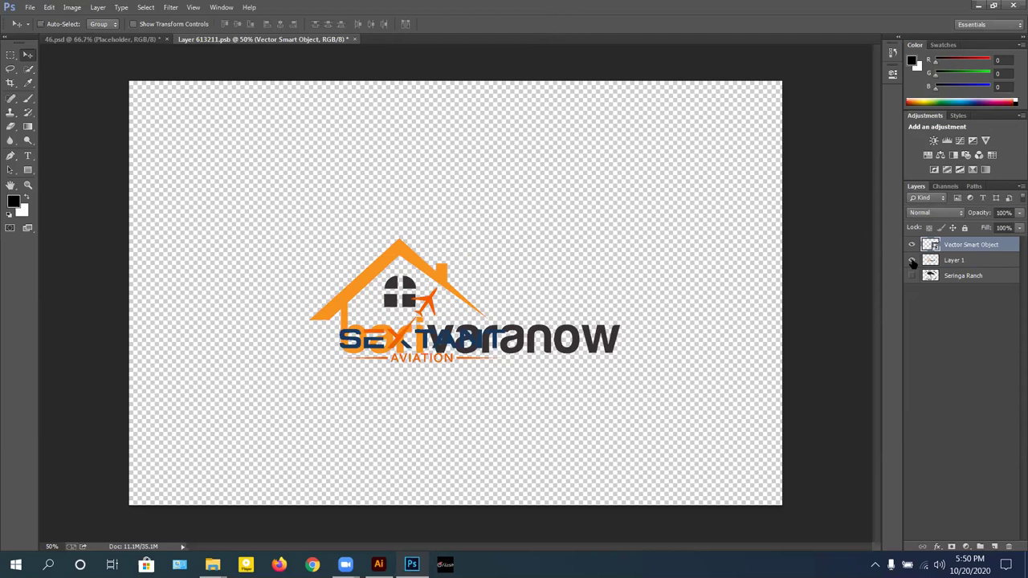
left_click(913, 262)
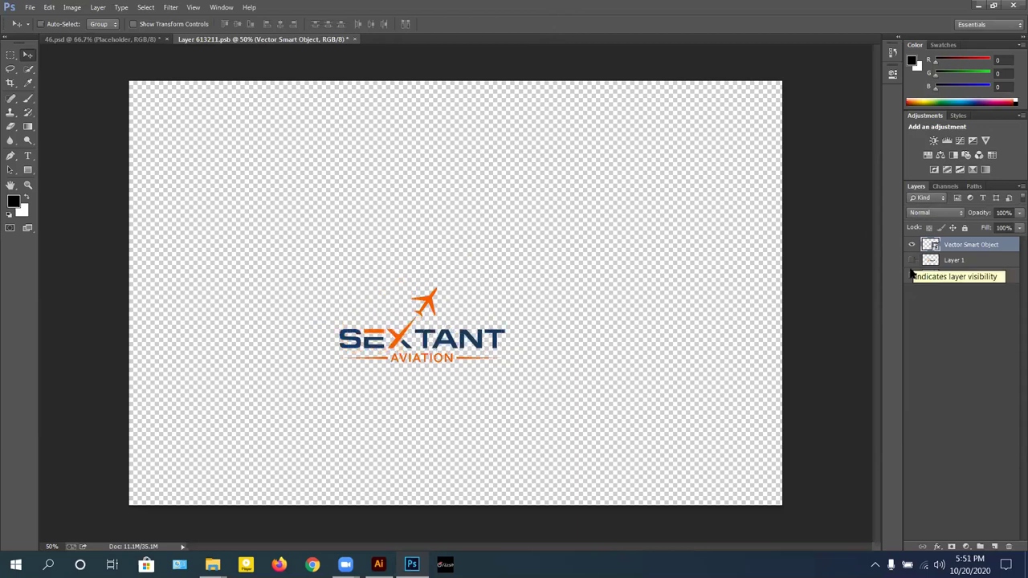
left_click(356, 40)
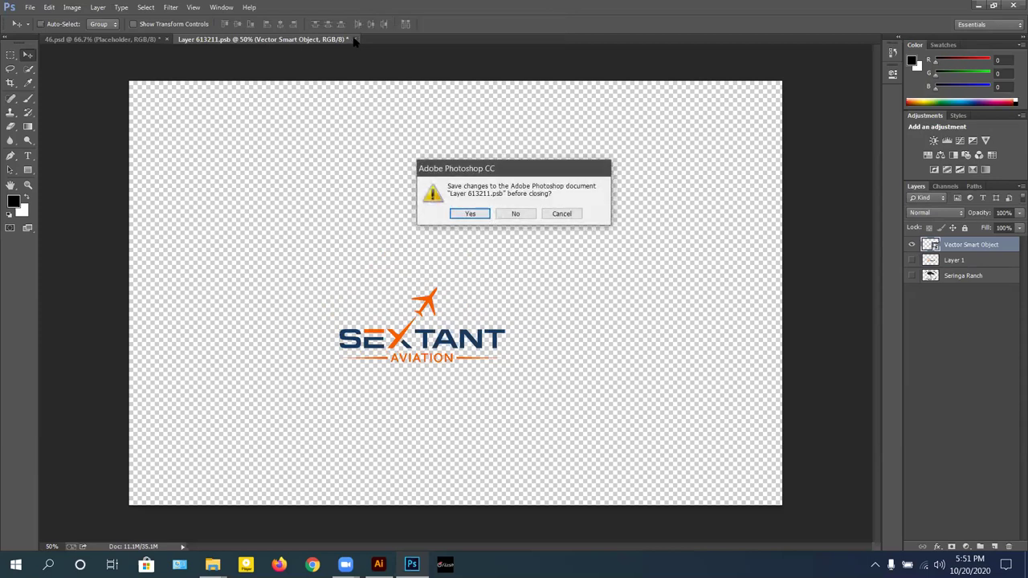
left_click(470, 215)
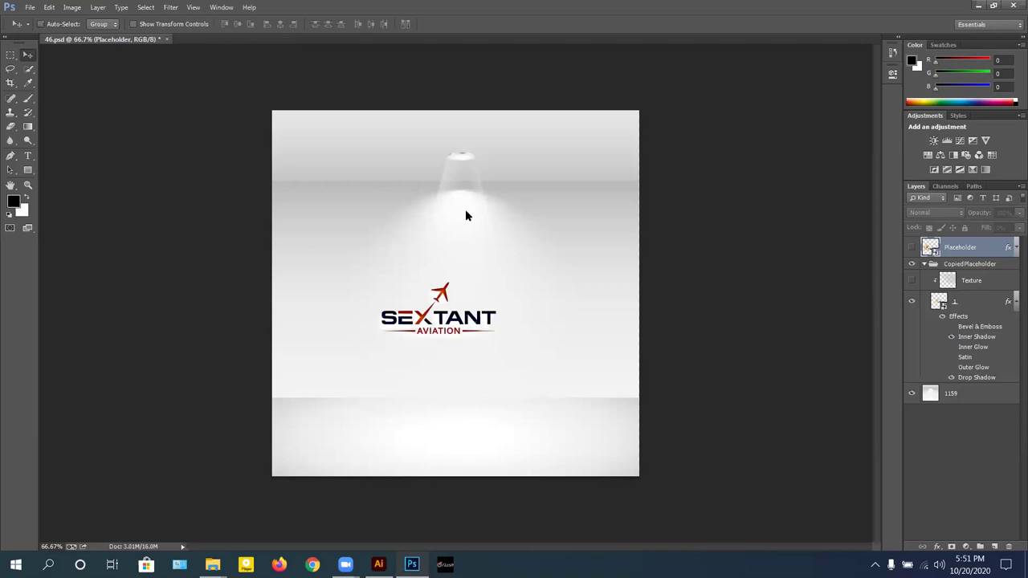
Export the mockup for the web as a GIF named 46.gifmmki on the Desktop
left_click(29, 7)
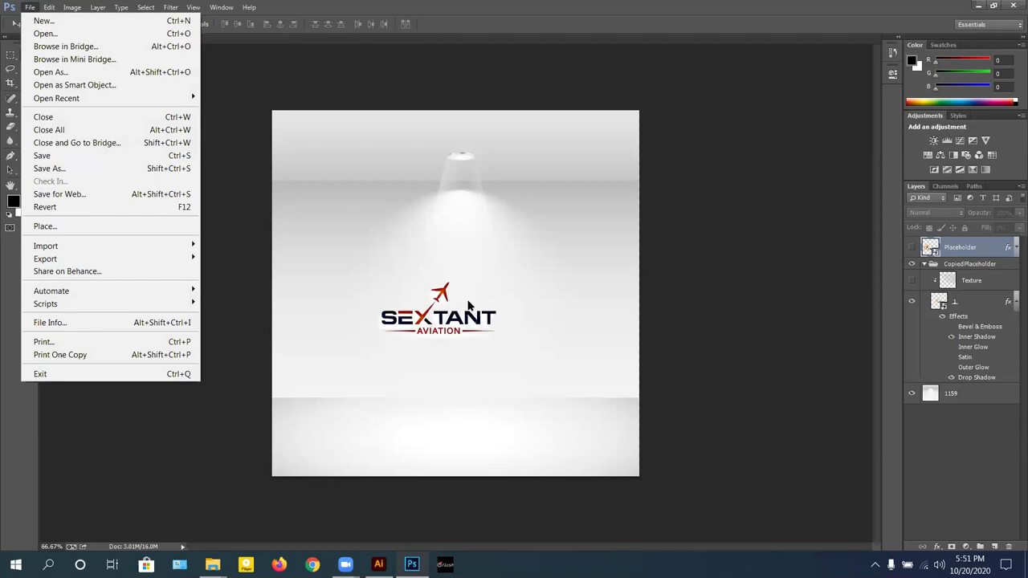
left_click(93, 198)
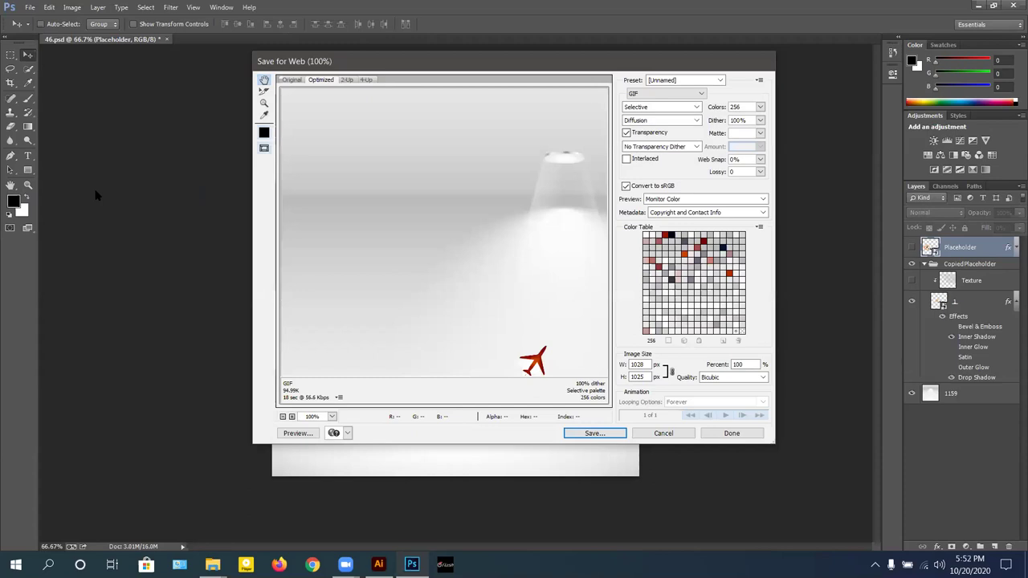
left_click_drag(532, 284, 529, 282)
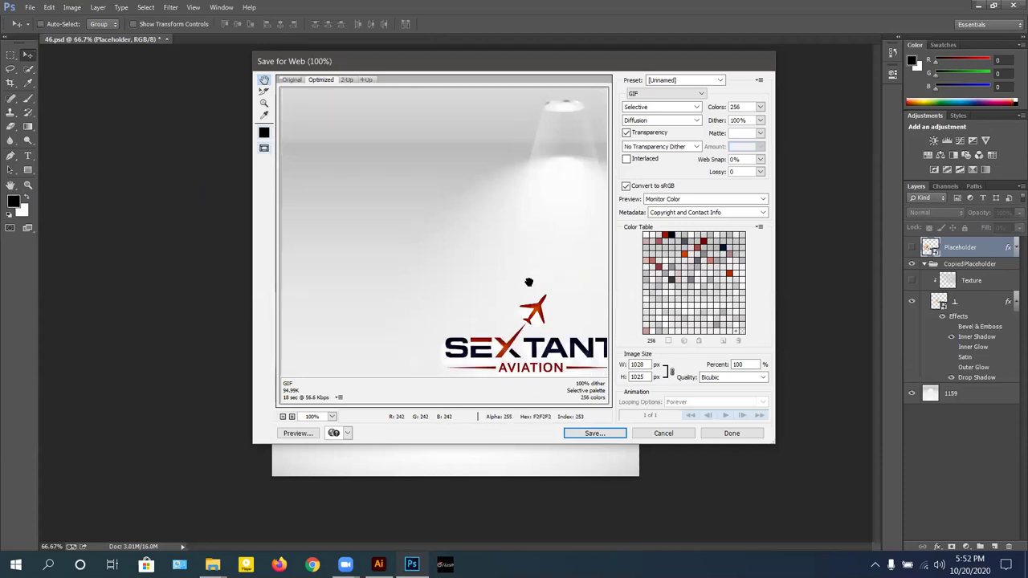
left_click(609, 433)
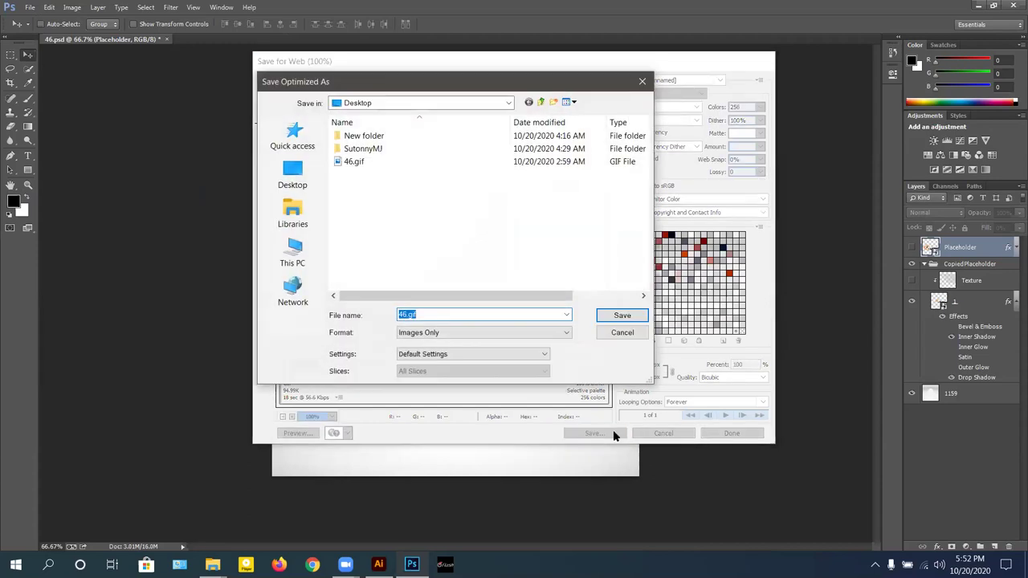
left_click(292, 175)
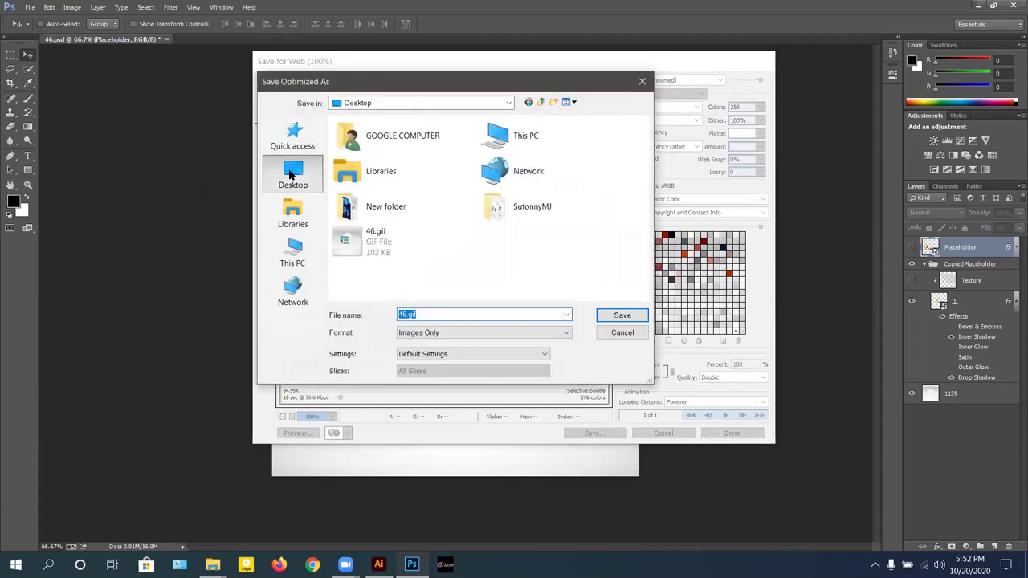
left_click(436, 313)
type("mmki")
left_click(620, 317)
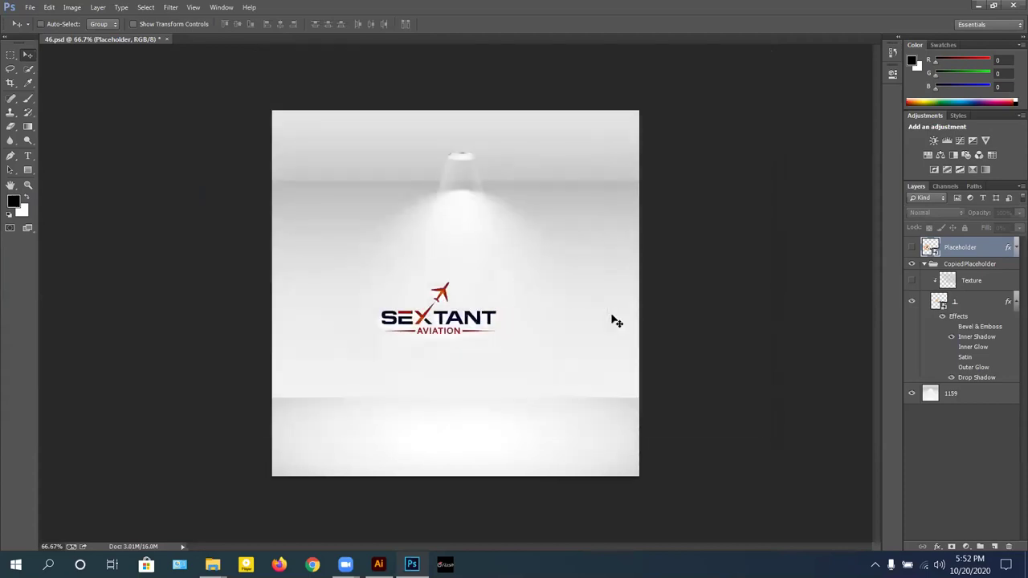
Minimize the open program windows and view the exported 46.gifmmki.gif from the desktop in a maximized Photos window
left_click(979, 5)
left_click(980, 6)
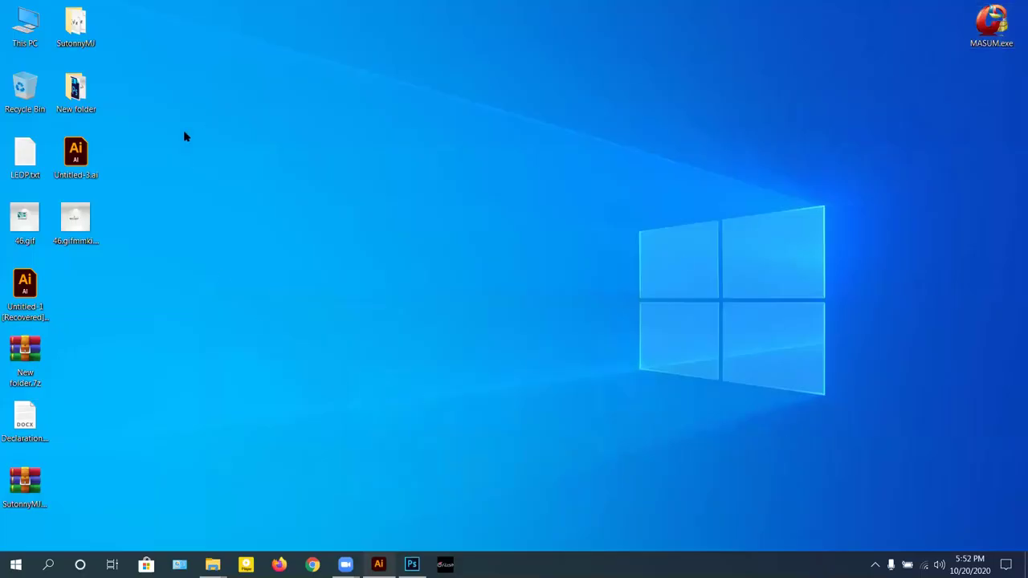
double_click(67, 241)
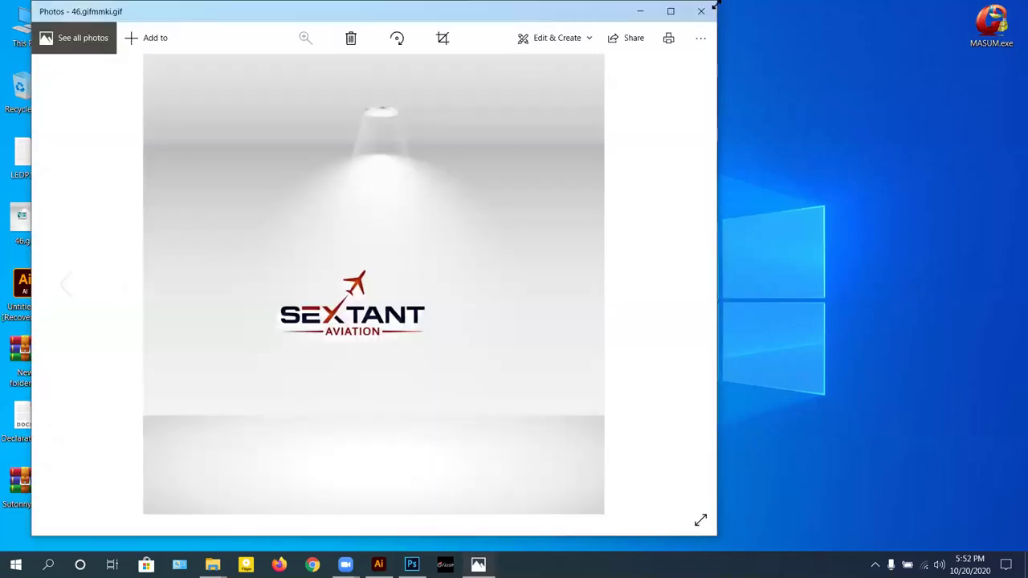
left_click(672, 20)
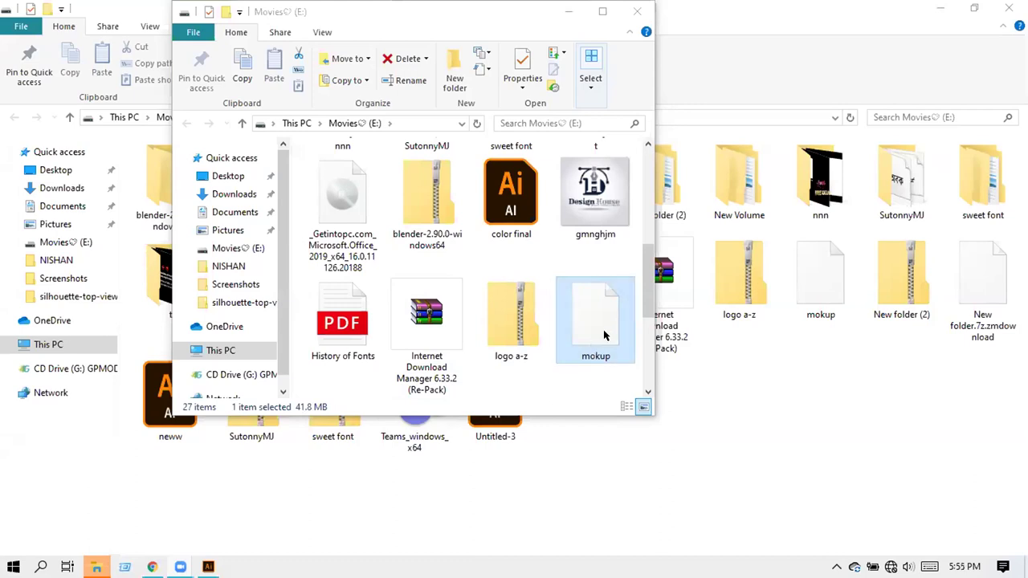
right_click(604, 330)
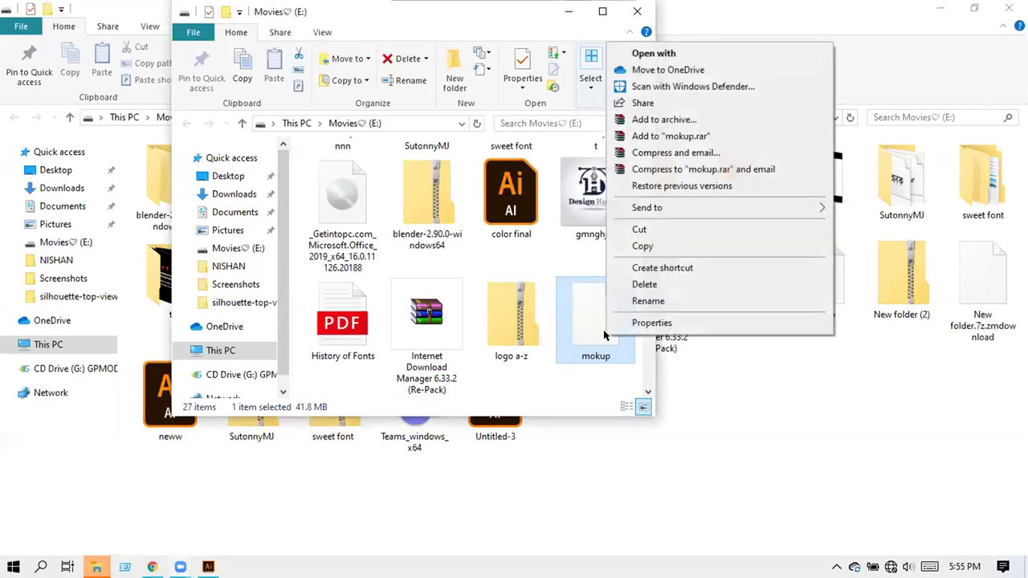
left_click(591, 378)
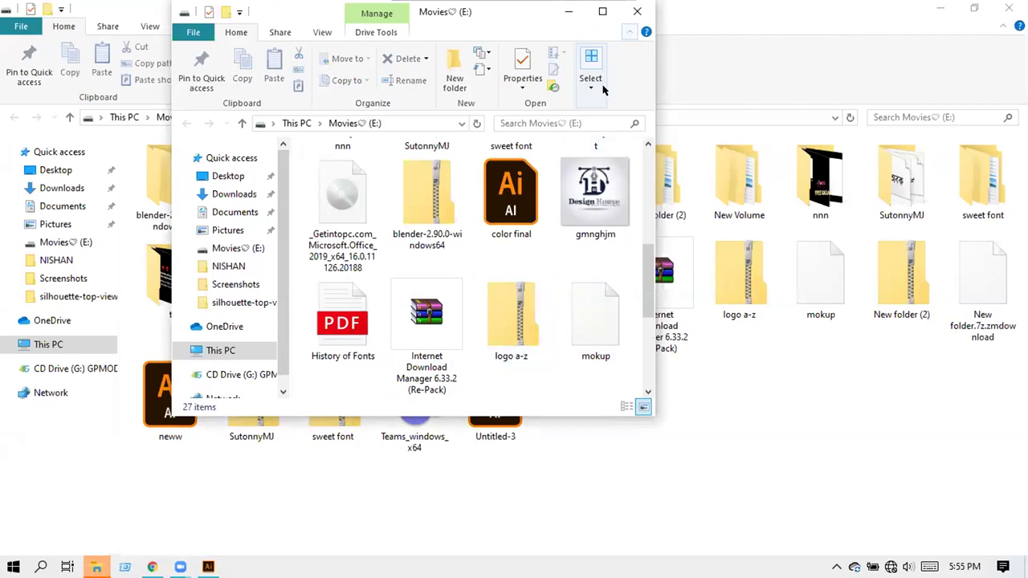
double_click(327, 20)
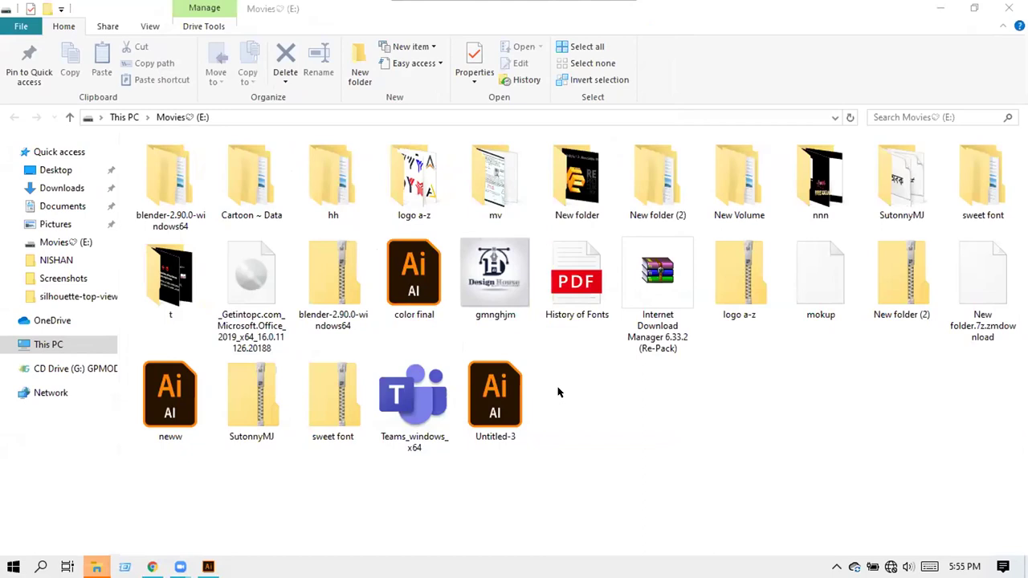
left_click(964, 311)
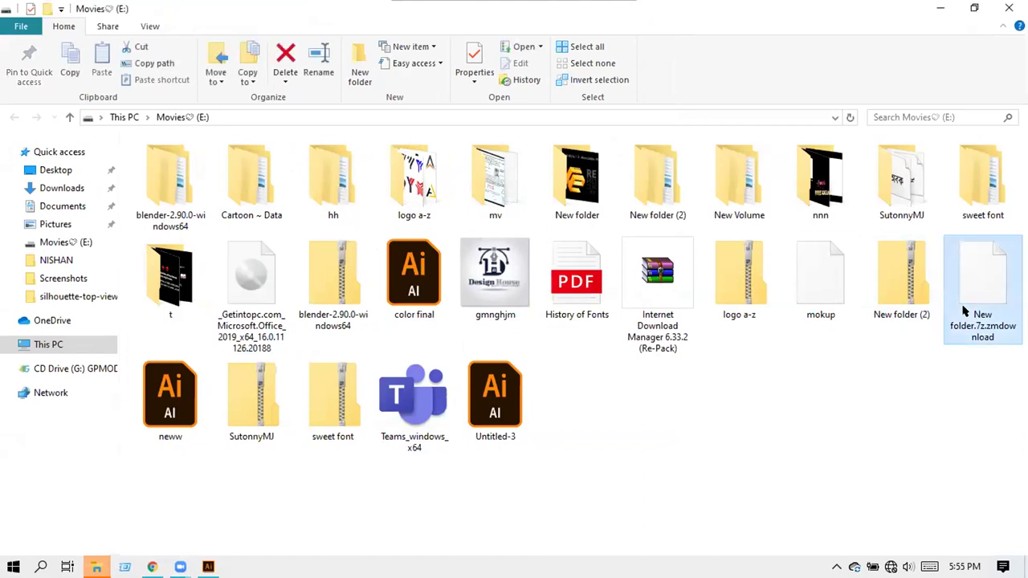
right_click(964, 312)
left_click(972, 326)
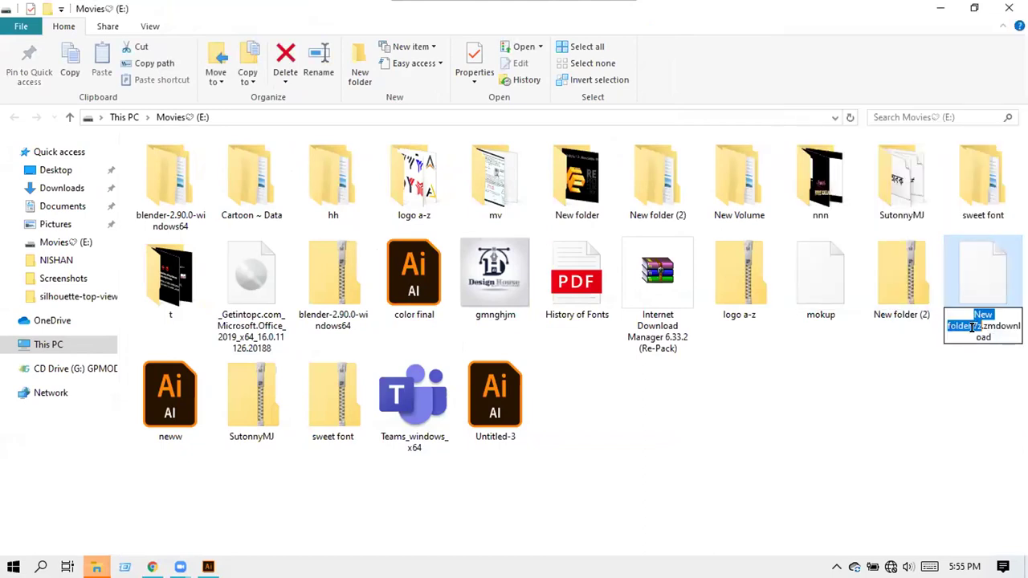
key("Return")
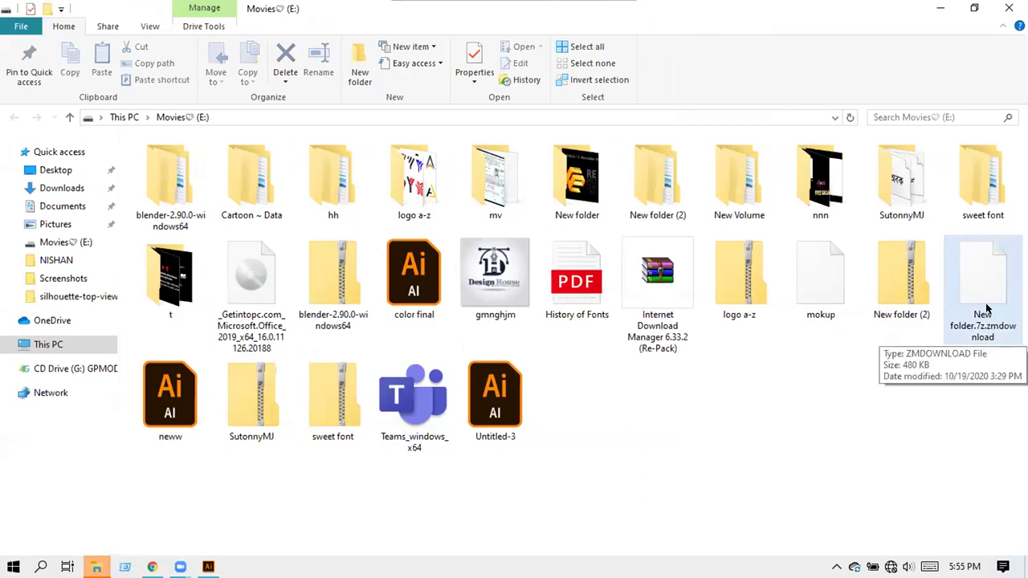
right_click(988, 309)
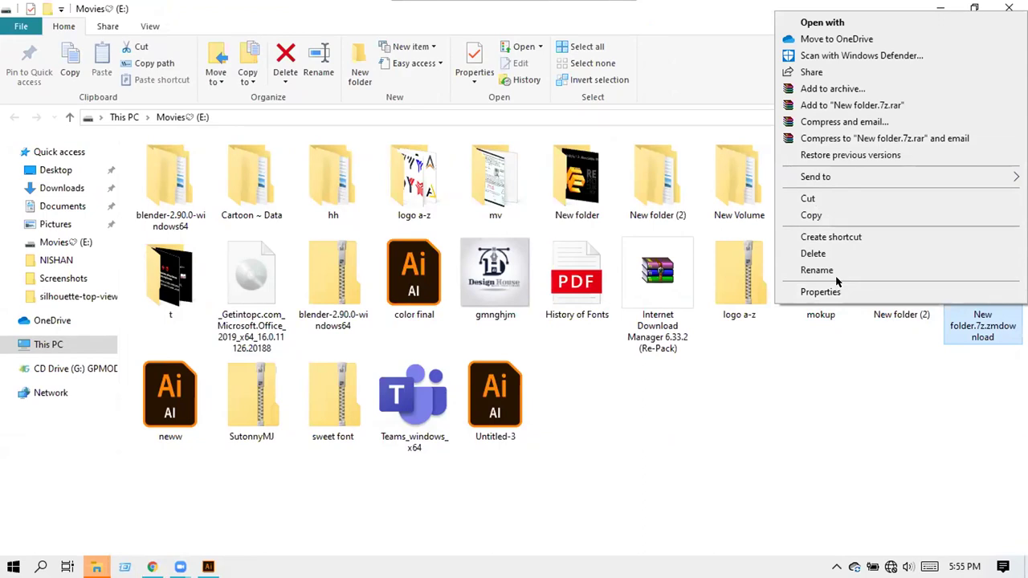
left_click(835, 366)
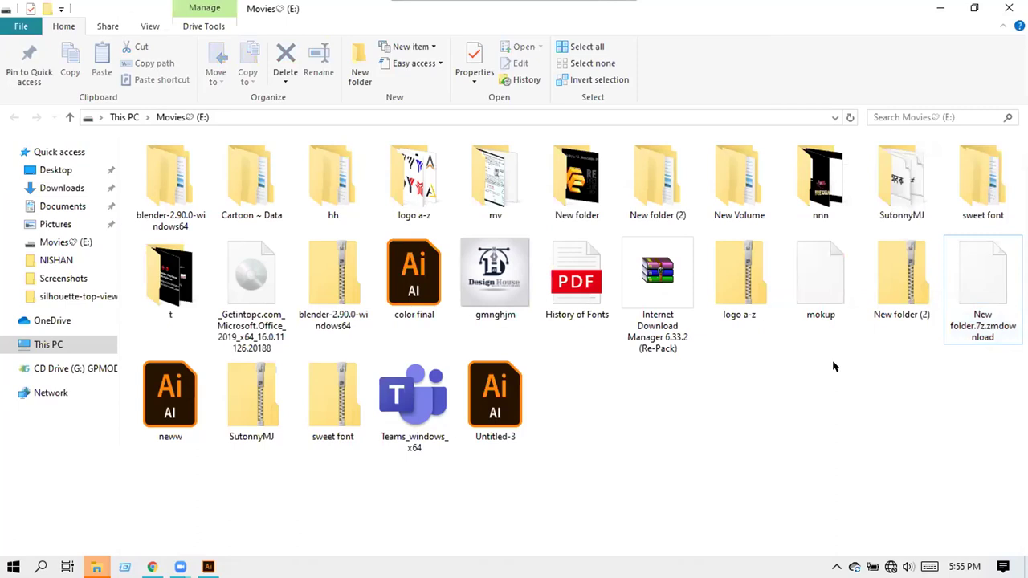
right_click(979, 316)
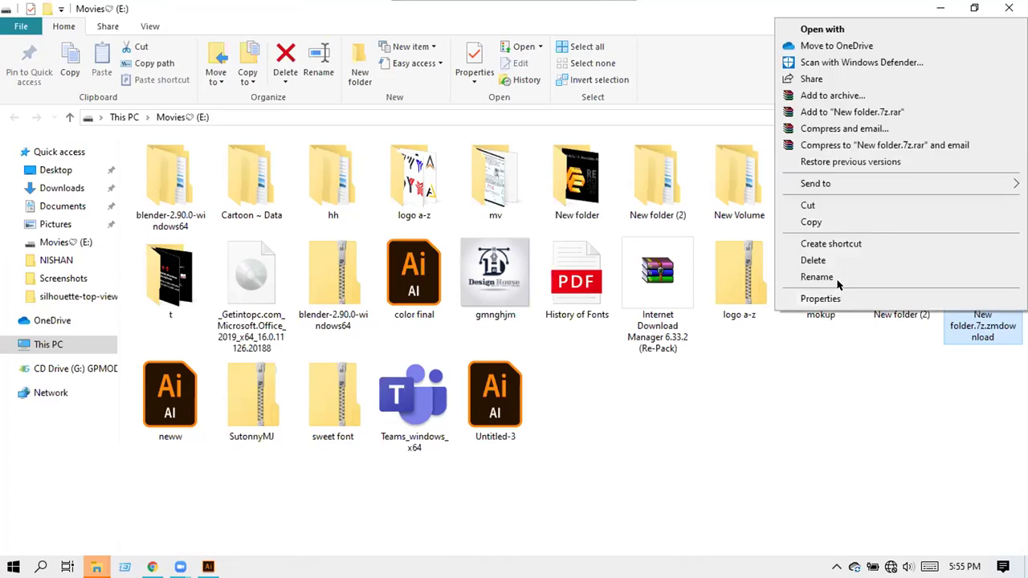
left_click(918, 422)
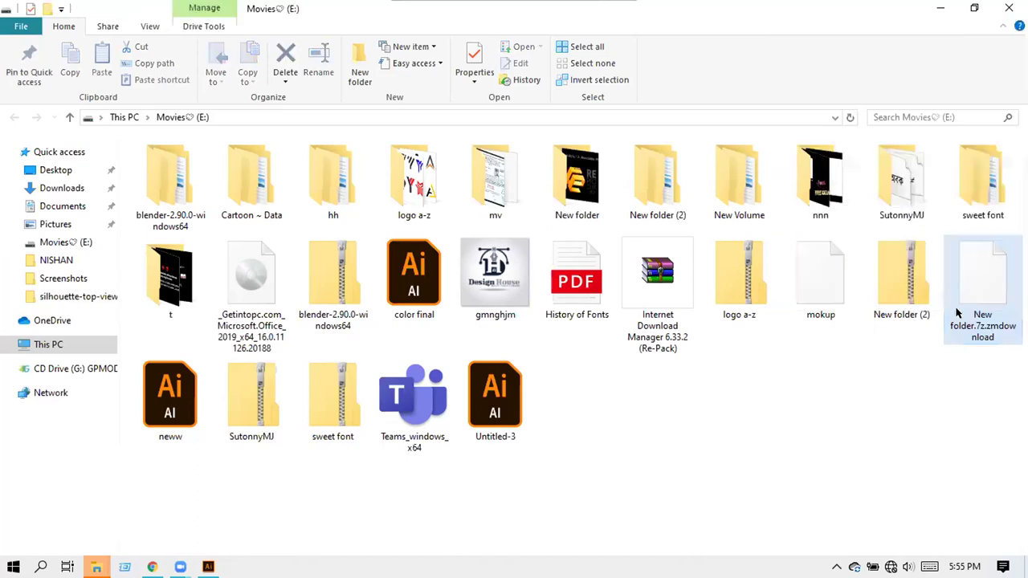
Duplicate the New folder.7z.zmdownload file within the Movies (E:) drive
right_click(980, 311)
left_click(812, 218)
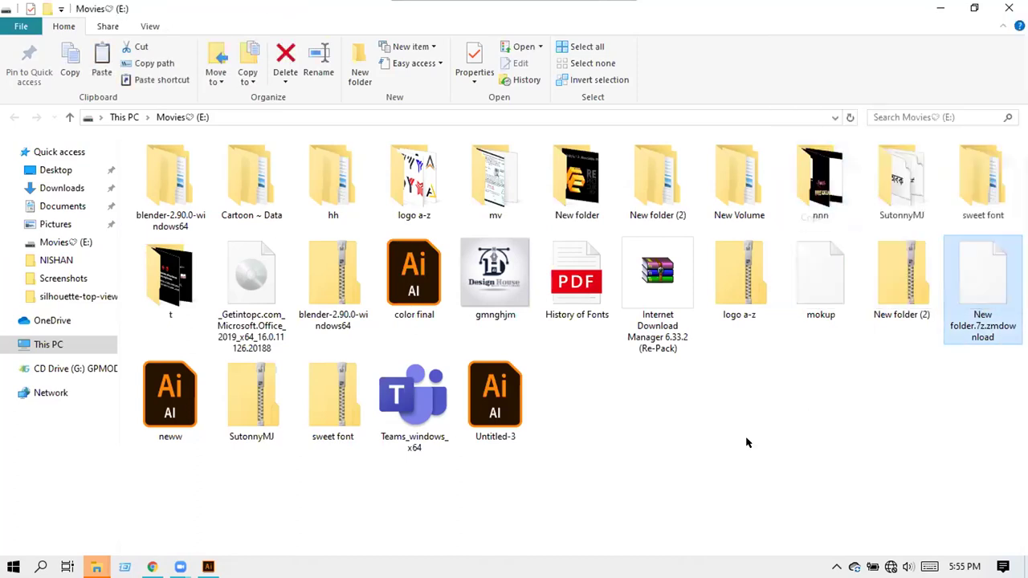
right_click(643, 423)
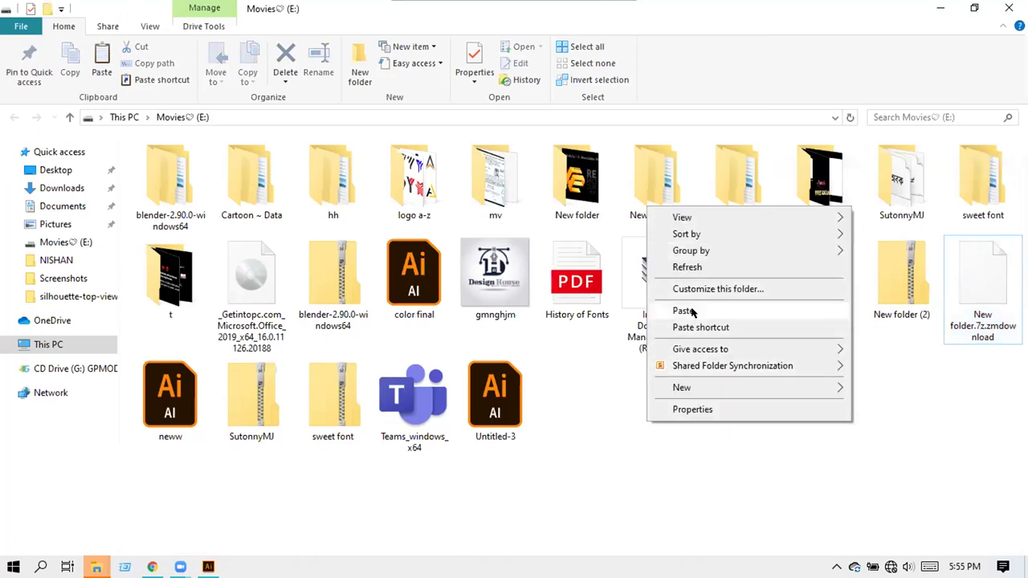
left_click(679, 313)
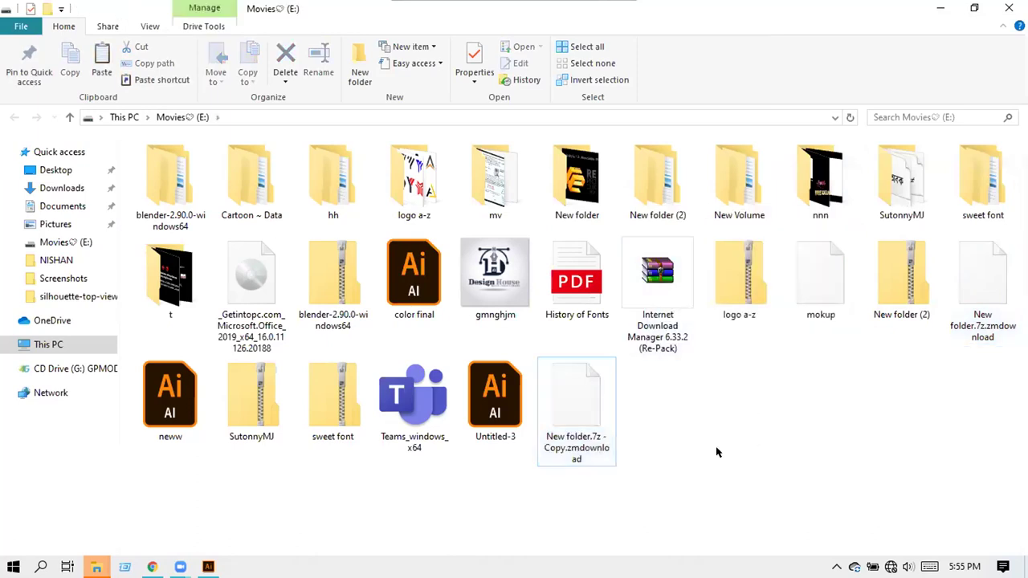
Rename the copied zmdownload file as New folder.7z and accept the extension change
right_click(585, 397)
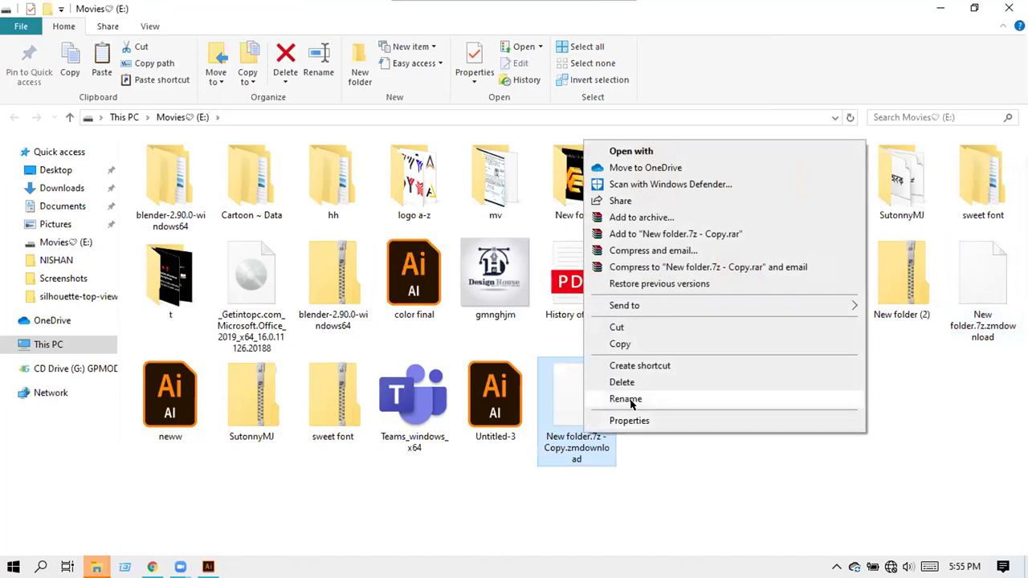
left_click(595, 400)
left_click(590, 457)
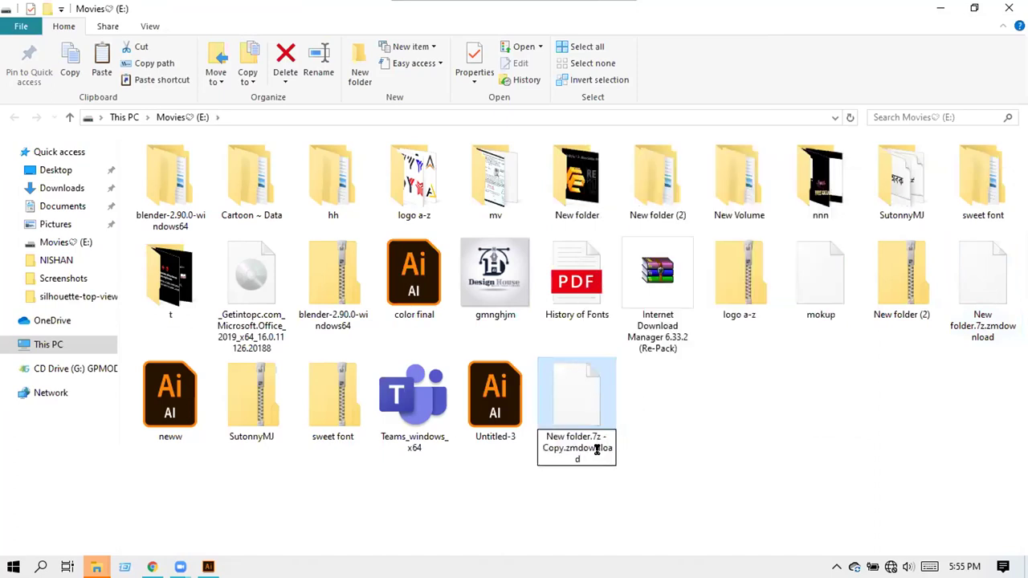
key("BackSpace")
key("BackSpace")
key("BackSpace")
key("BackSpace")
key("BackSpace")
key("BackSpace")
key("BackSpace")
key("BackSpace")
key("BackSpace")
key("BackSpace")
key("BackSpace")
key("BackSpace")
key("BackSpace")
key("BackSpace")
key("BackSpace")
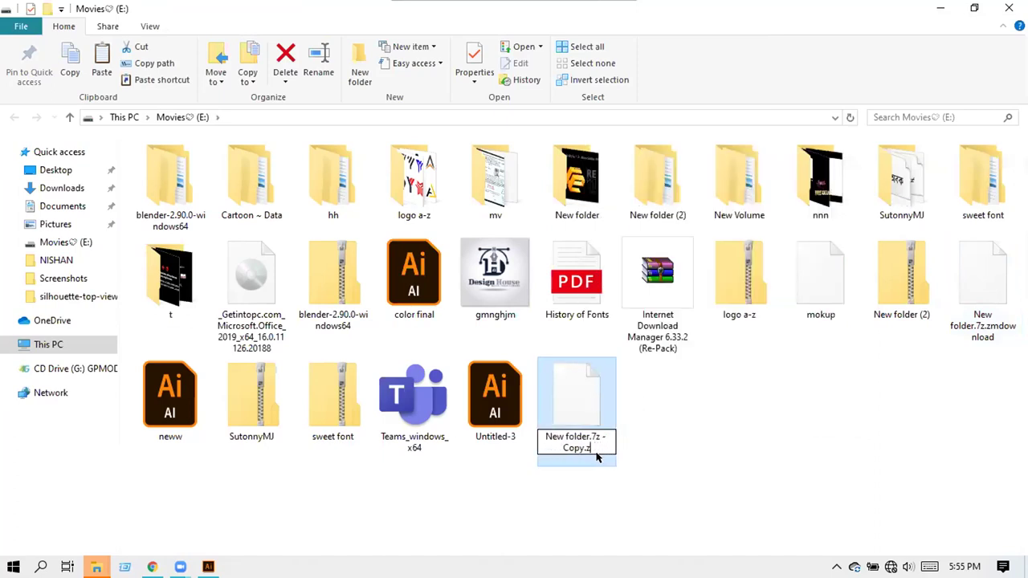
key("BackSpace")
key("BackSpace")
key("BackSpace")
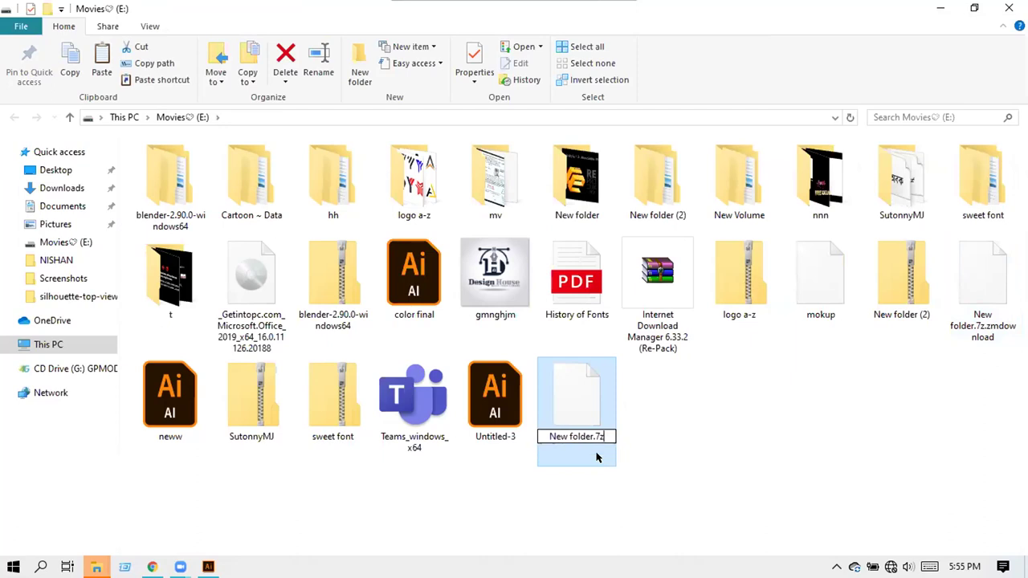
key("Return")
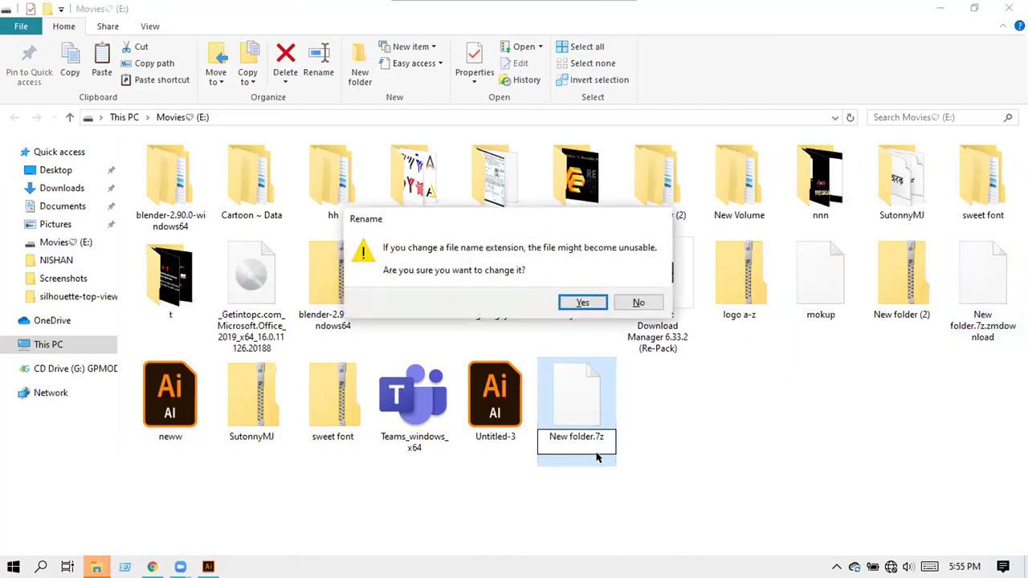
left_click(584, 302)
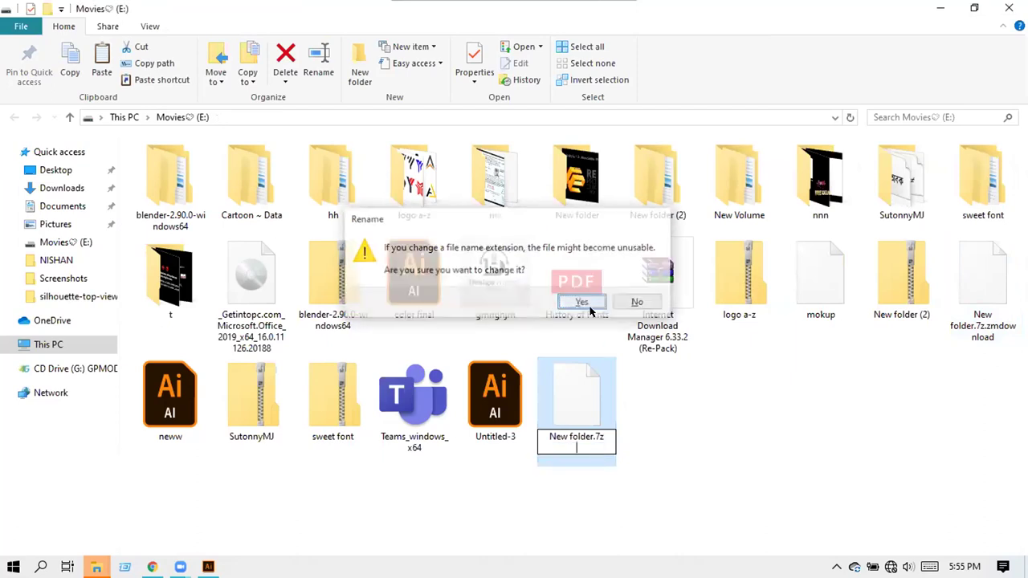
left_click(665, 442)
Try to extract the New folder.7z archive with WinRAR, first with Extract files and again into its own New folder
right_click(568, 396)
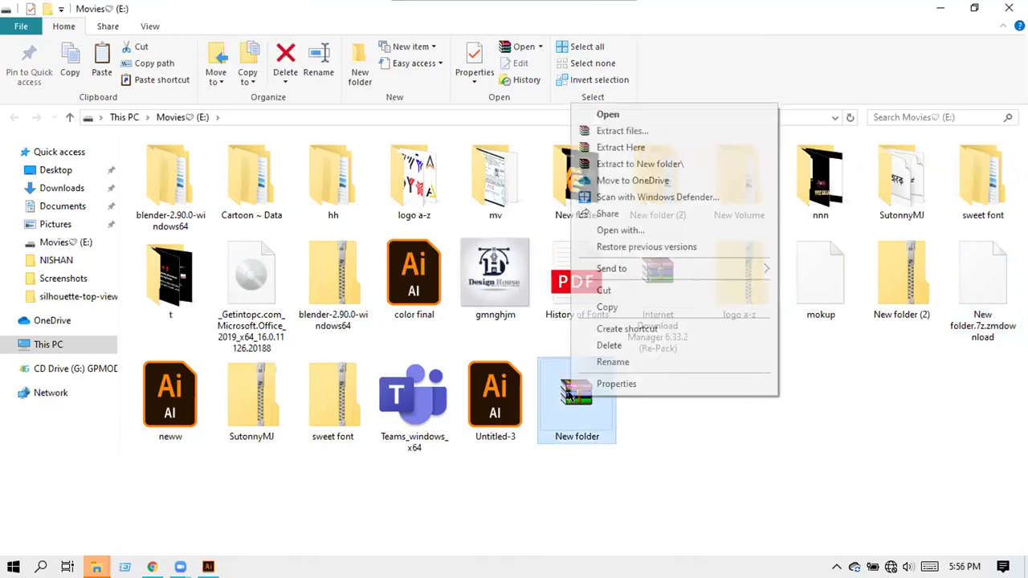
left_click(628, 135)
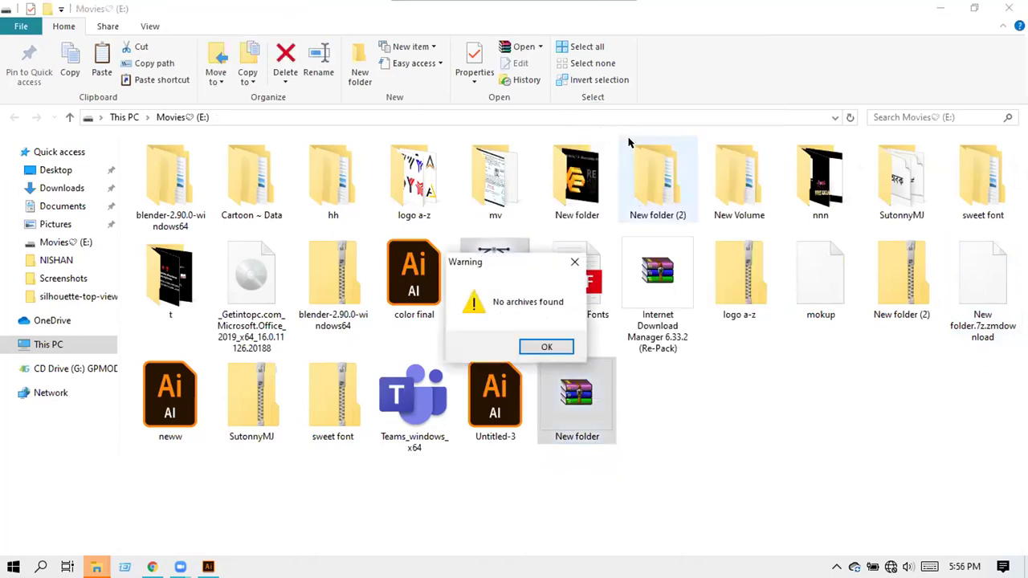
left_click(556, 345)
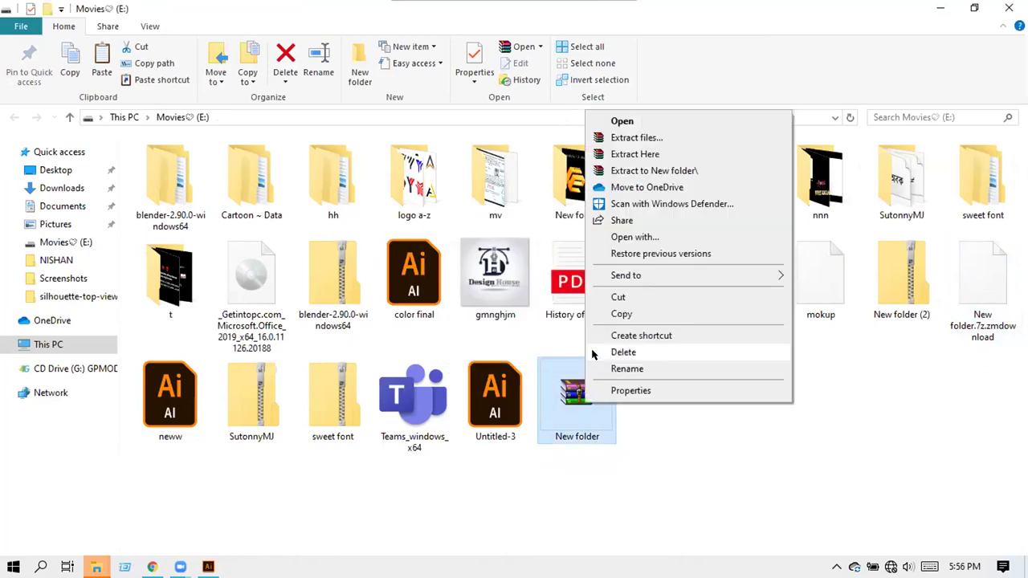
right_click(584, 404)
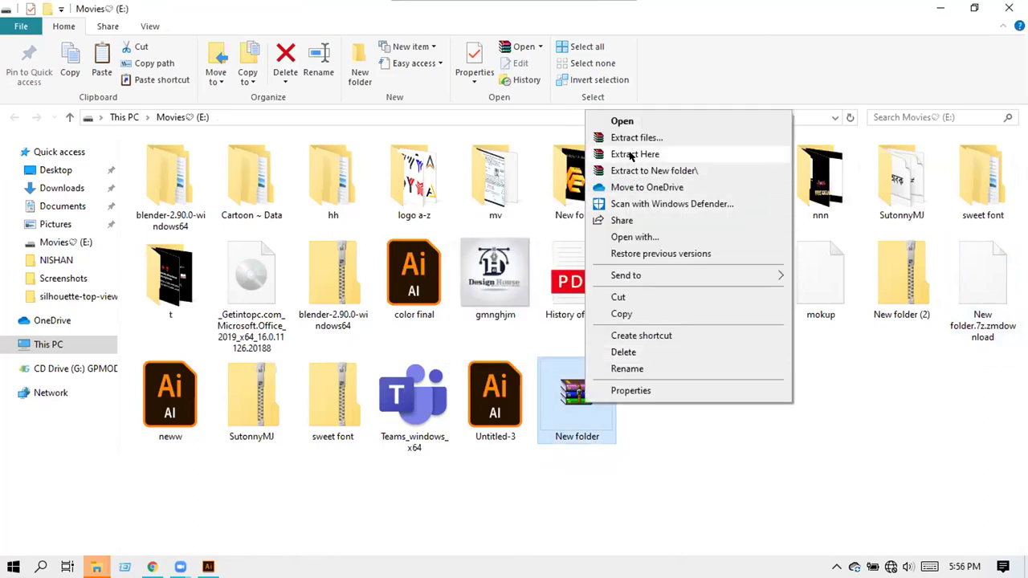
left_click(639, 171)
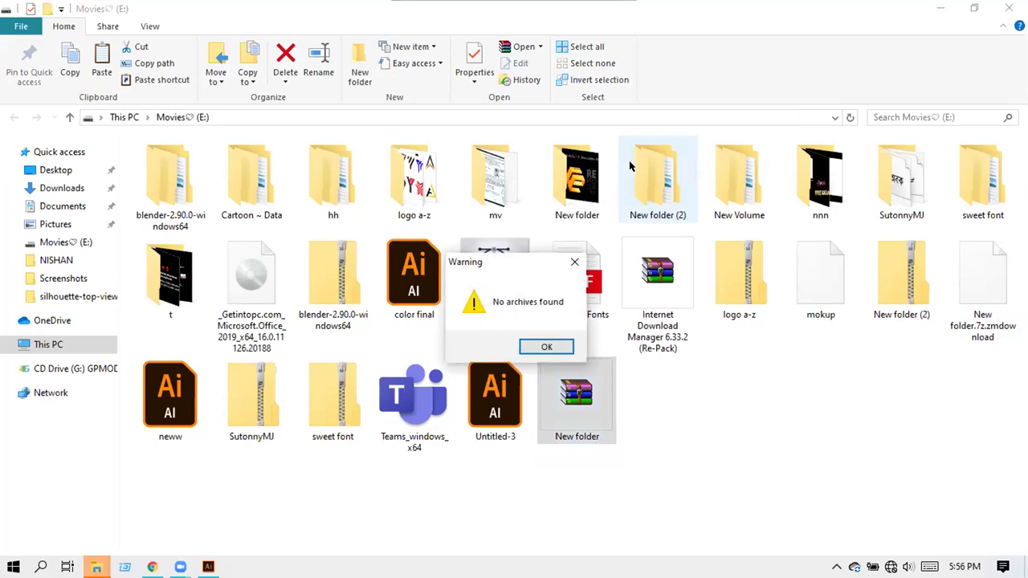
left_click(543, 347)
Check the properties of the New folder.7z archive, including its file type and size, and close them
right_click(609, 414)
left_click(643, 400)
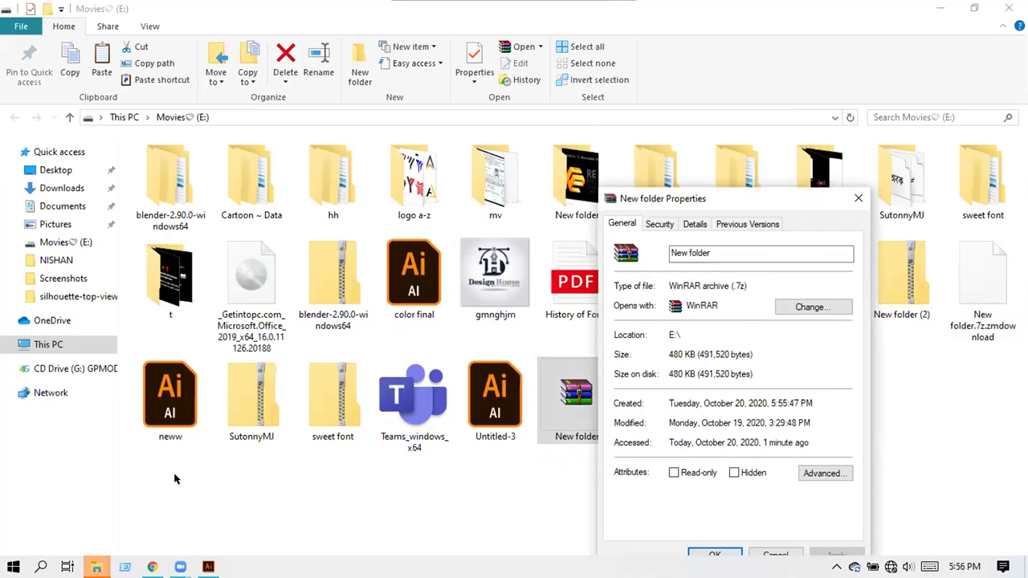
left_click(858, 199)
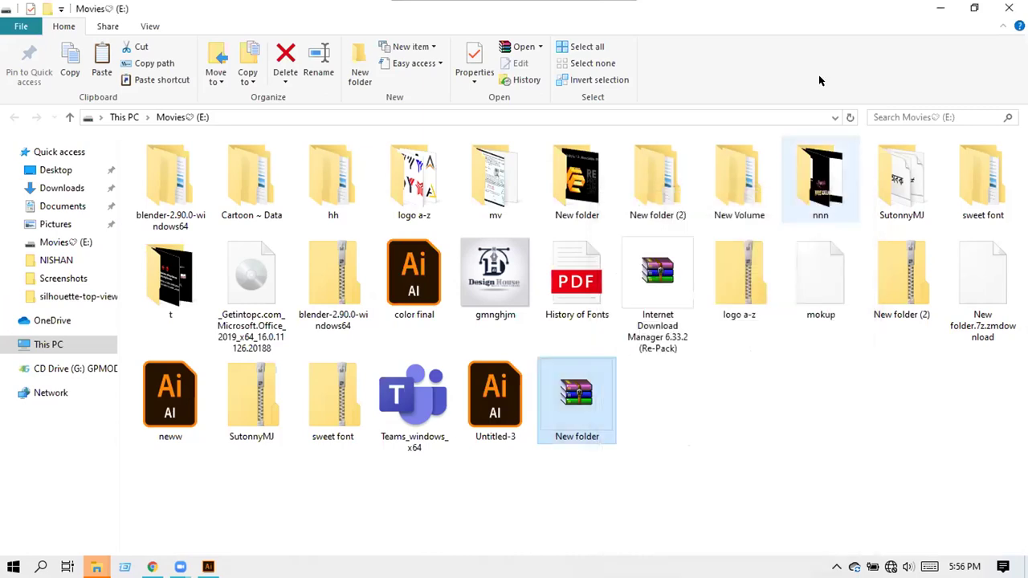
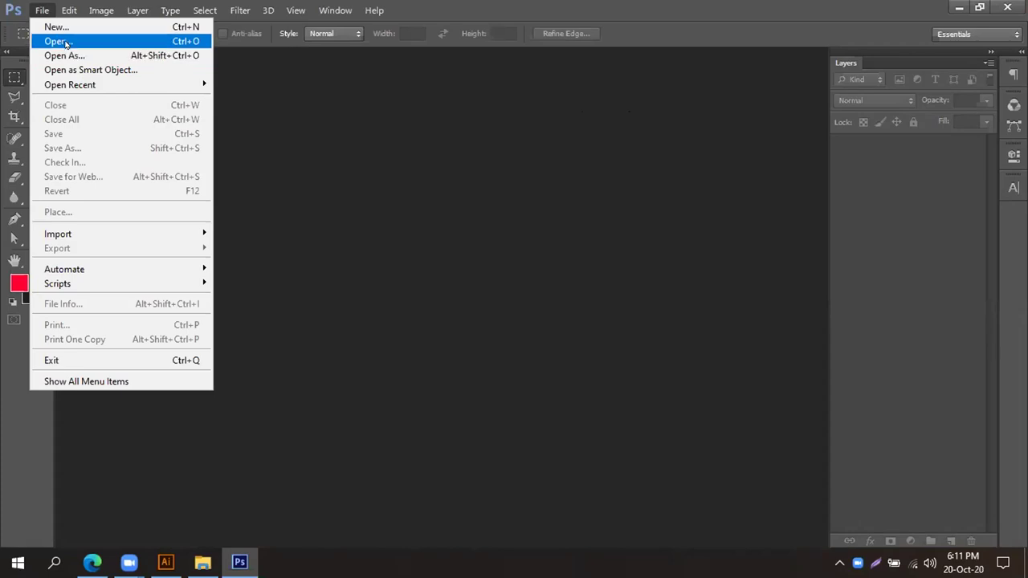
Open the mockup file 1.psd from the Desktop in Photoshop
left_click(69, 41)
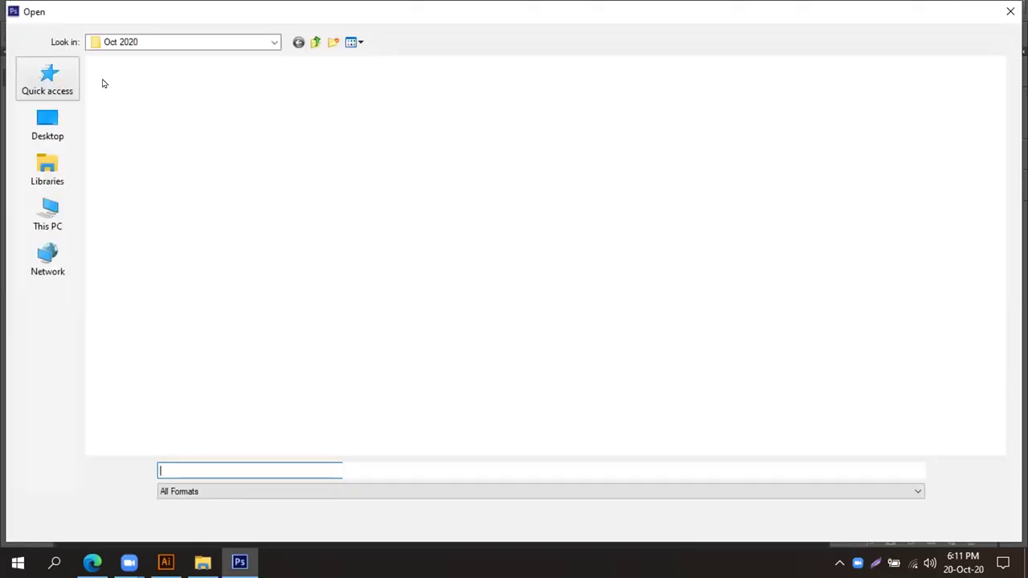
left_click(46, 224)
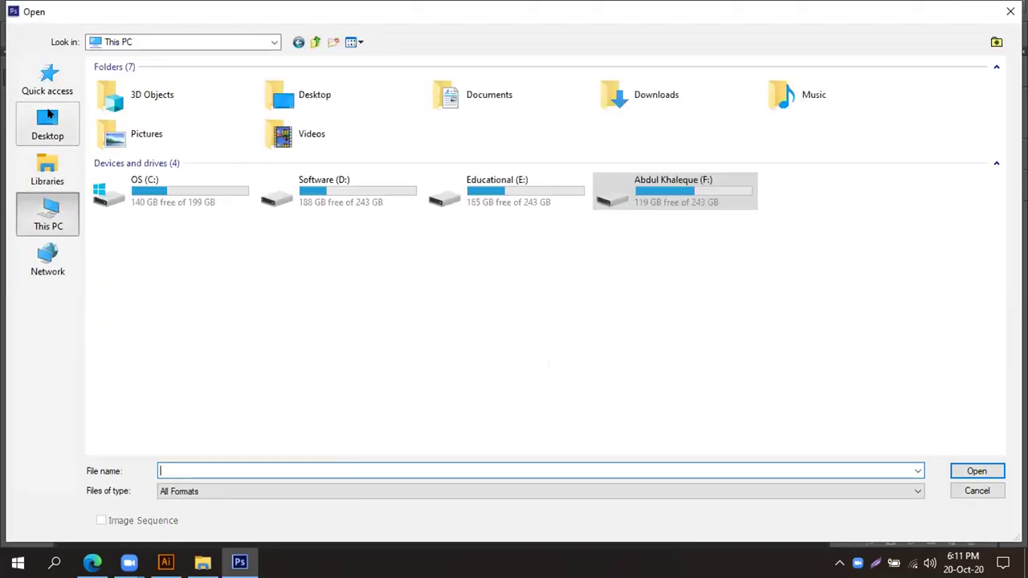
left_click(63, 119)
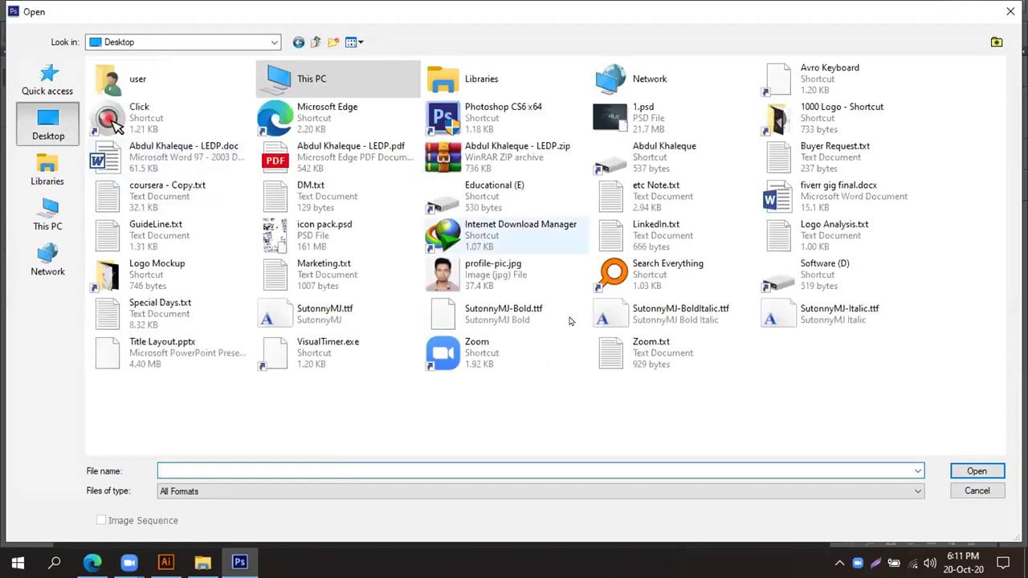
left_click(639, 118)
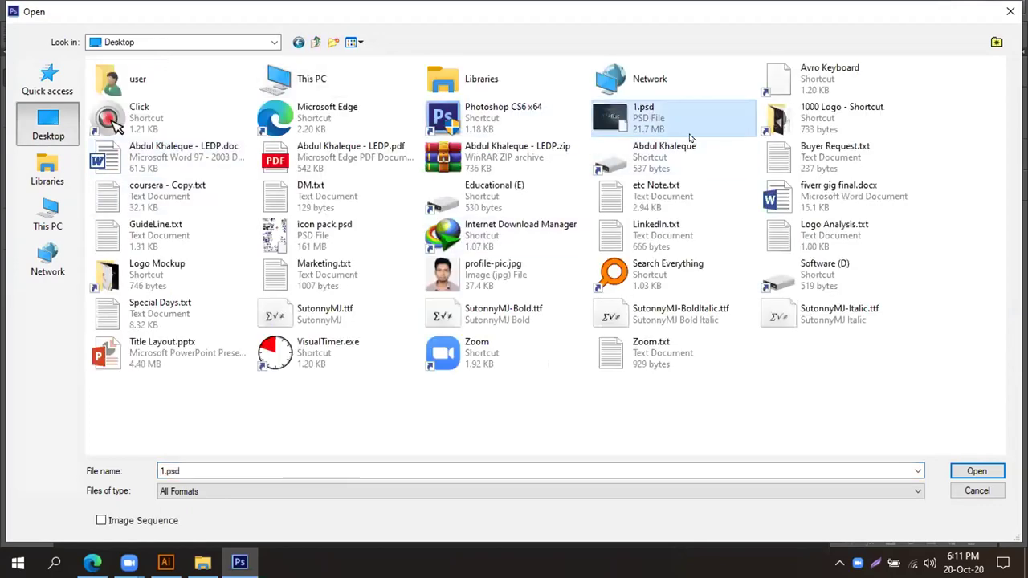
left_click(974, 471)
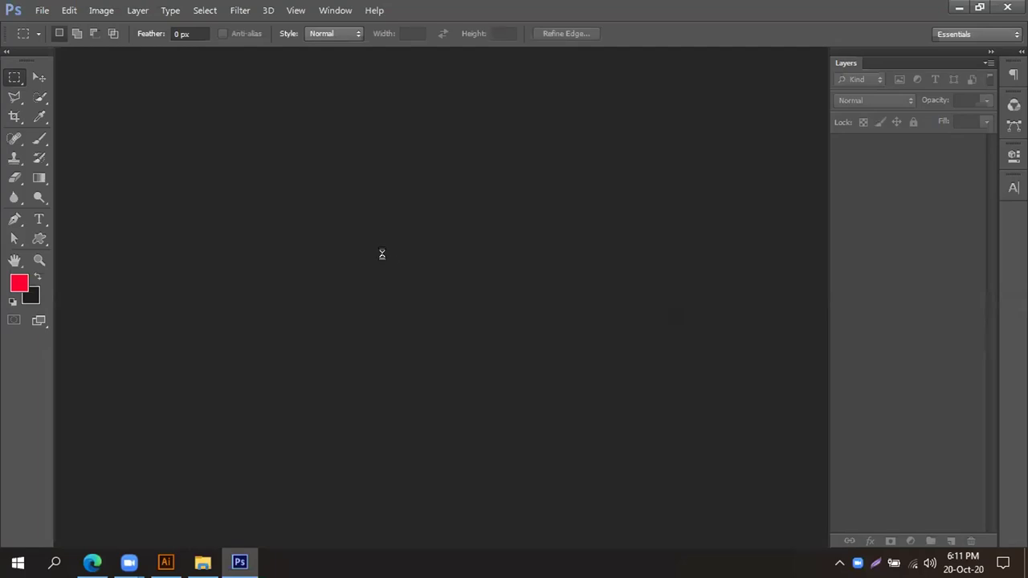
left_click_drag(364, 53, 378, 60)
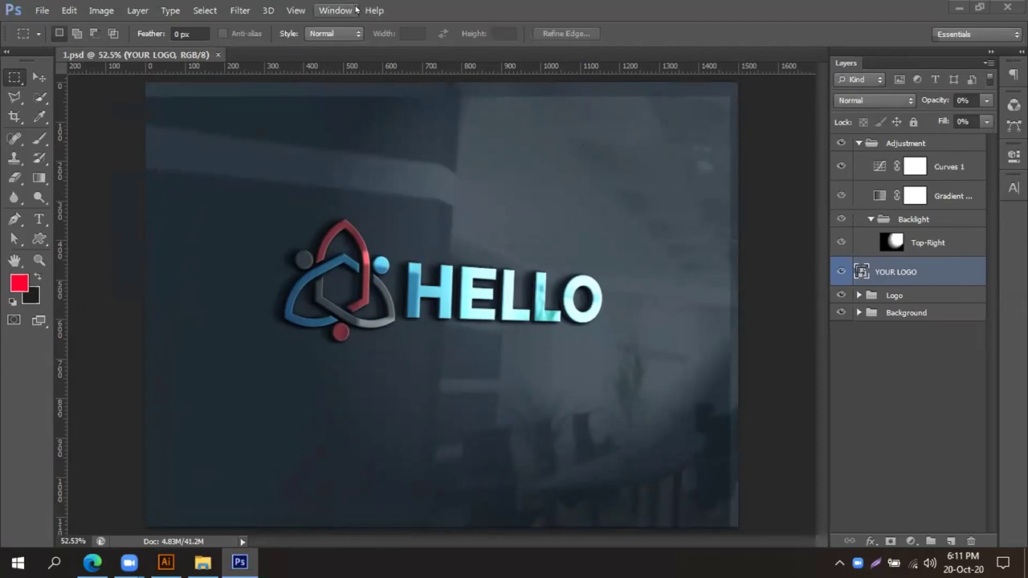
left_click(317, 9)
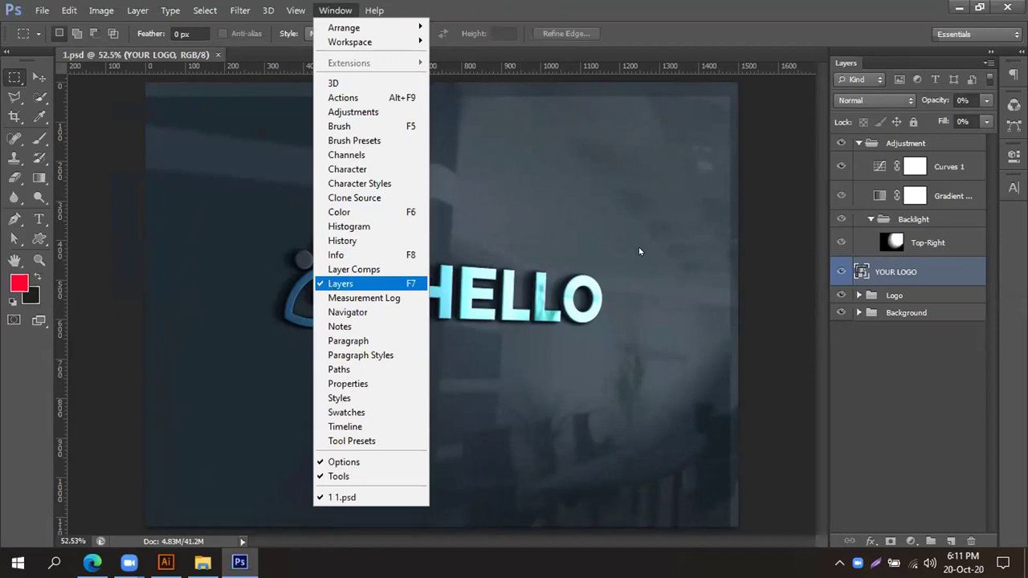
left_click(824, 5)
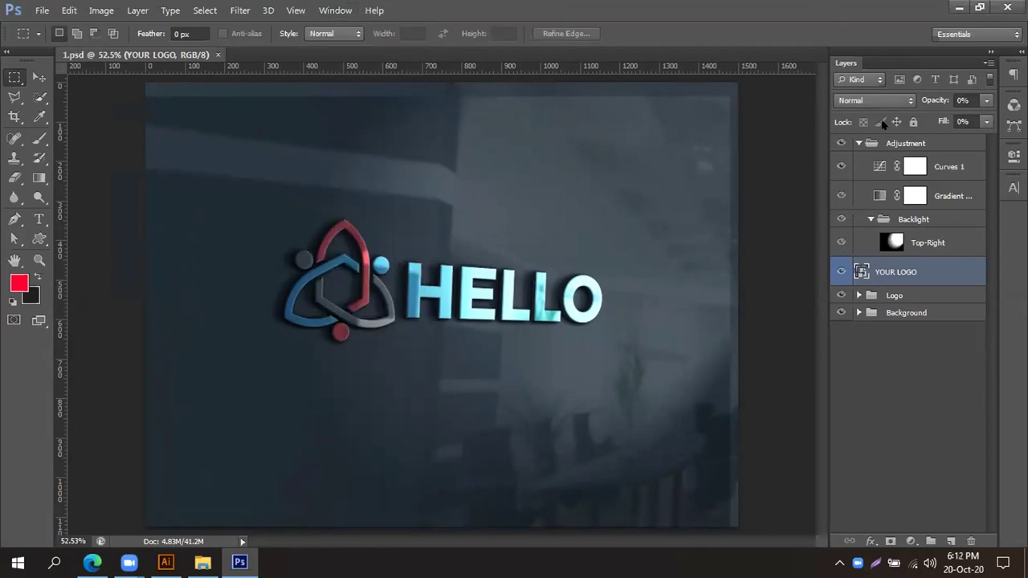
Open the contents of the YOUR LOGO Smart Object as a docked document and activate the Move tool
double_click(857, 270)
left_click_drag(416, 64, 317, 54)
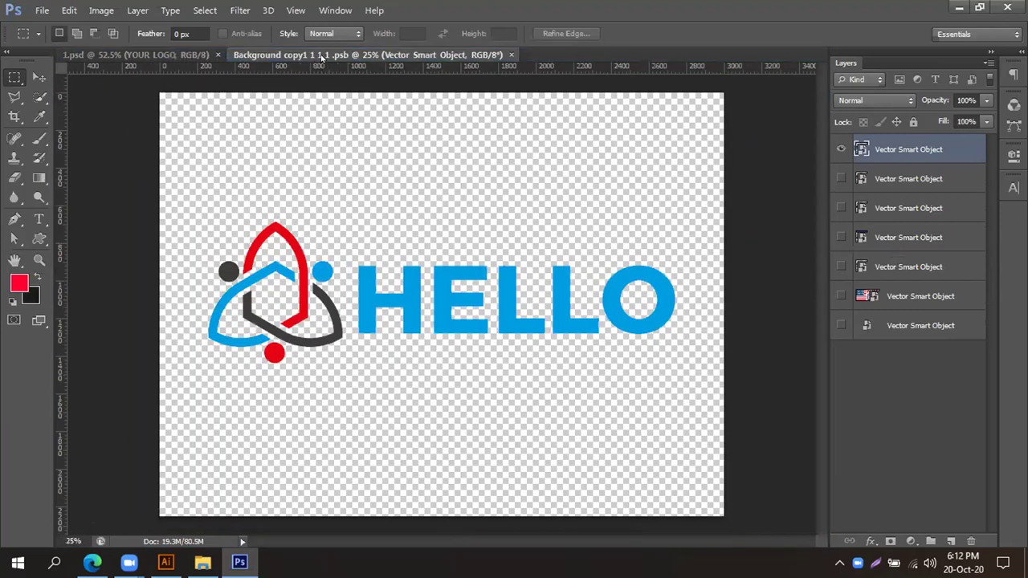
key("v")
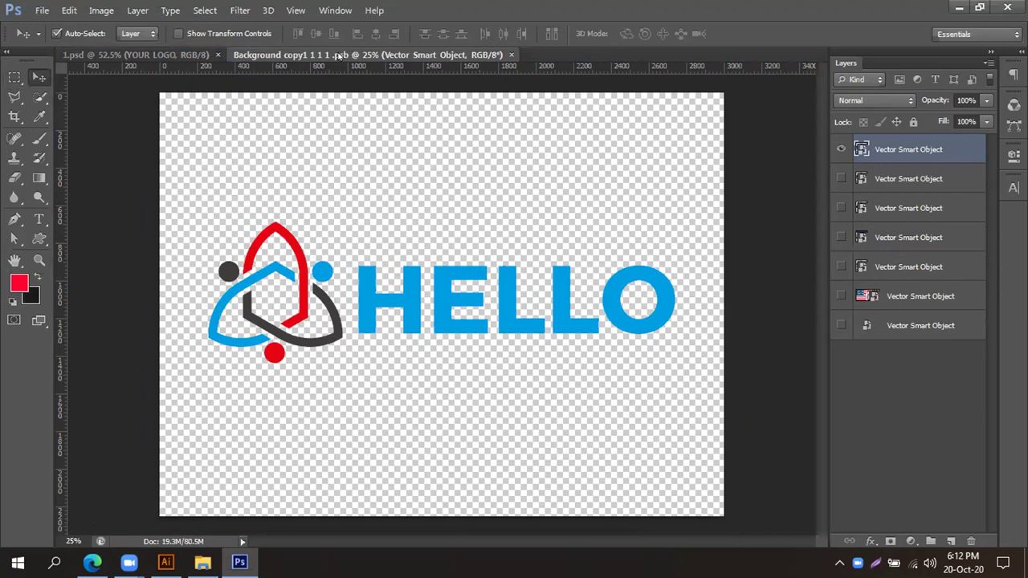
Compare the HELLO logo in the 1.psd mockup with its flat artwork in the Smart Object contents document
left_click(135, 54)
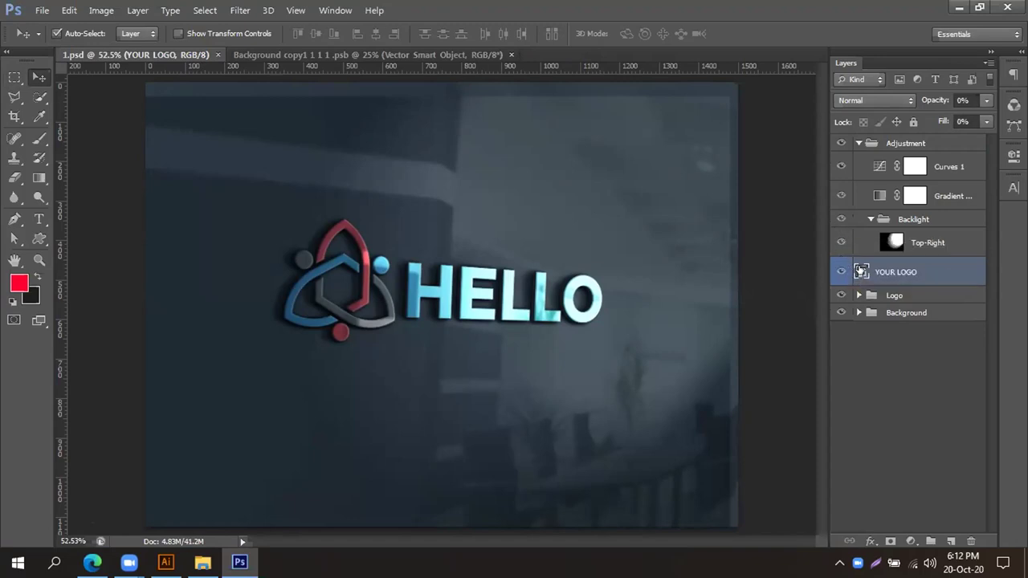
left_click(307, 54)
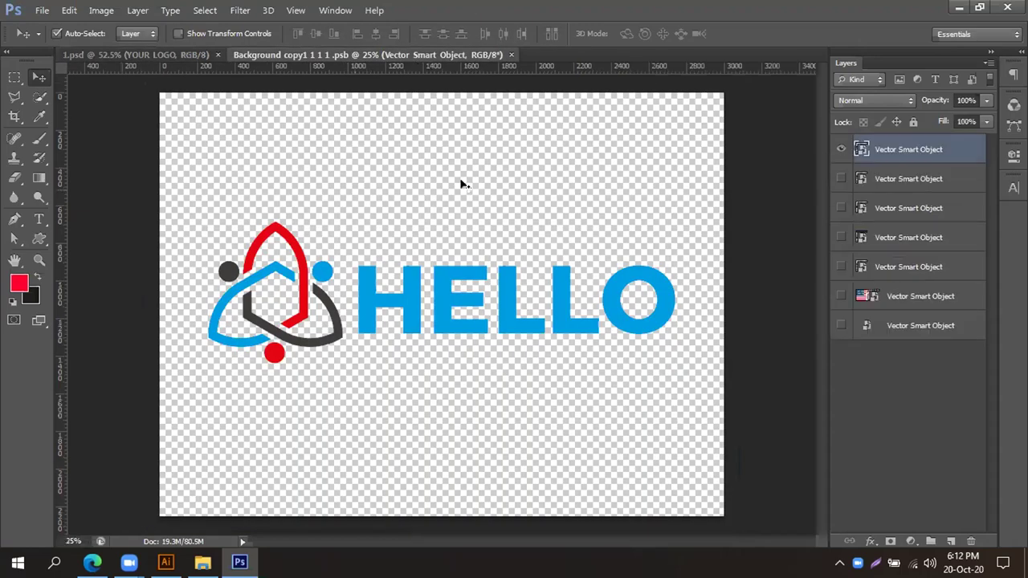
left_click(175, 56)
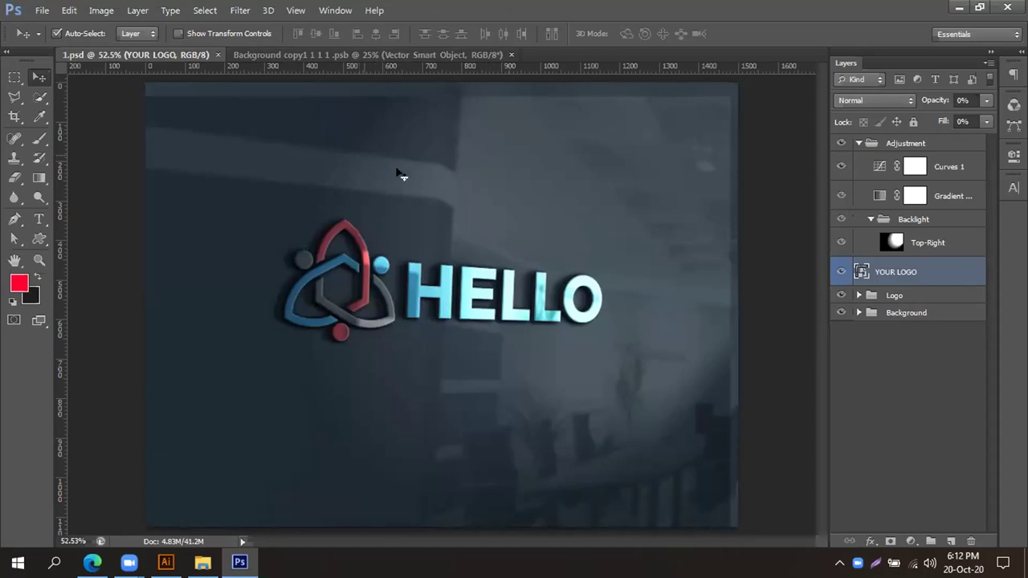
left_click(290, 54)
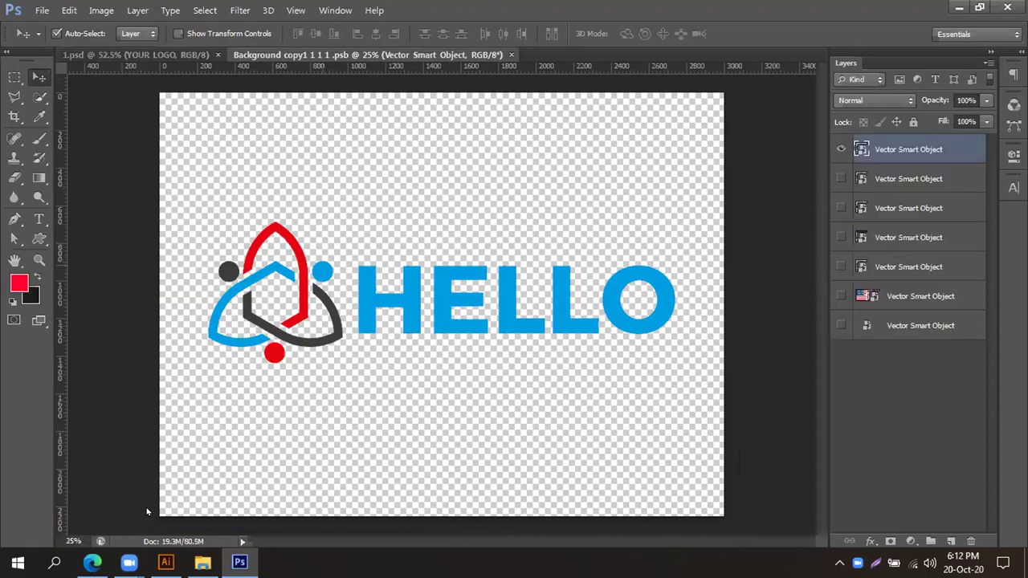
Switch to Illustrator and copy the large white Tripyol logo beside the artboard in 20 oct Tripyol.ai
left_click(166, 563)
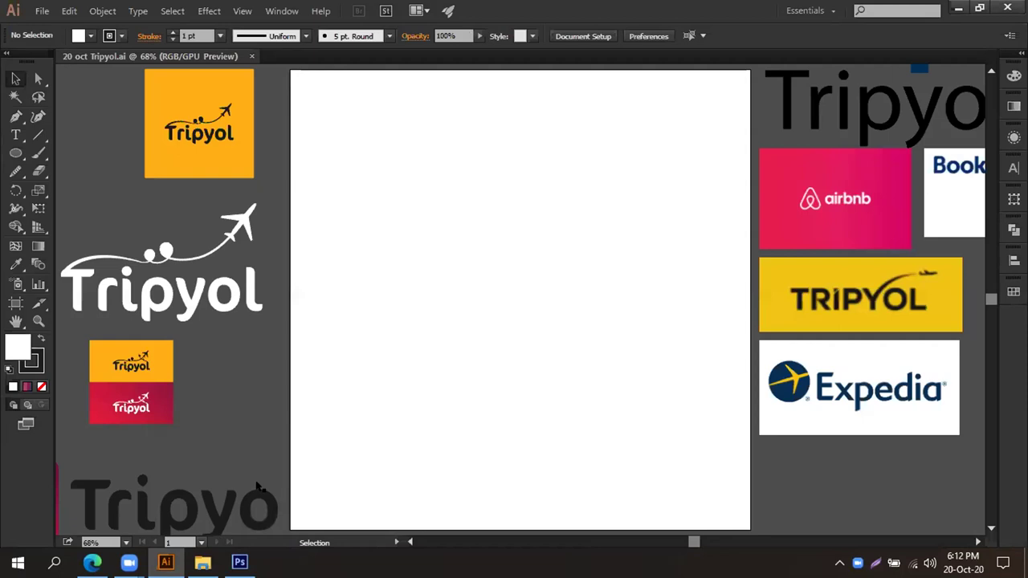
left_click_drag(525, 320, 734, 225)
left_click_drag(503, 273, 403, 429)
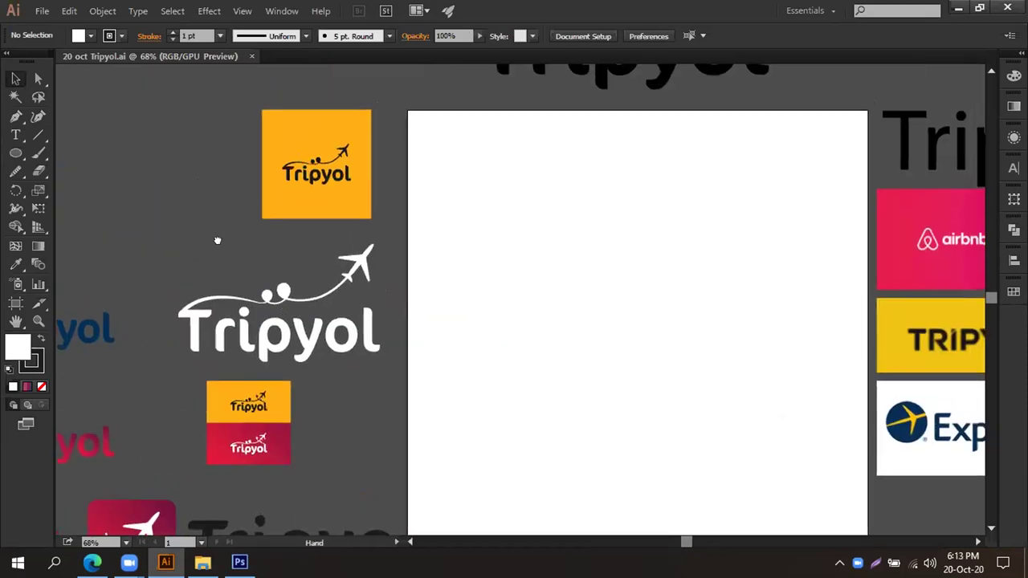
scroll(185, 249, "up", 1)
left_click_drag(397, 374, 434, 377)
key("a")
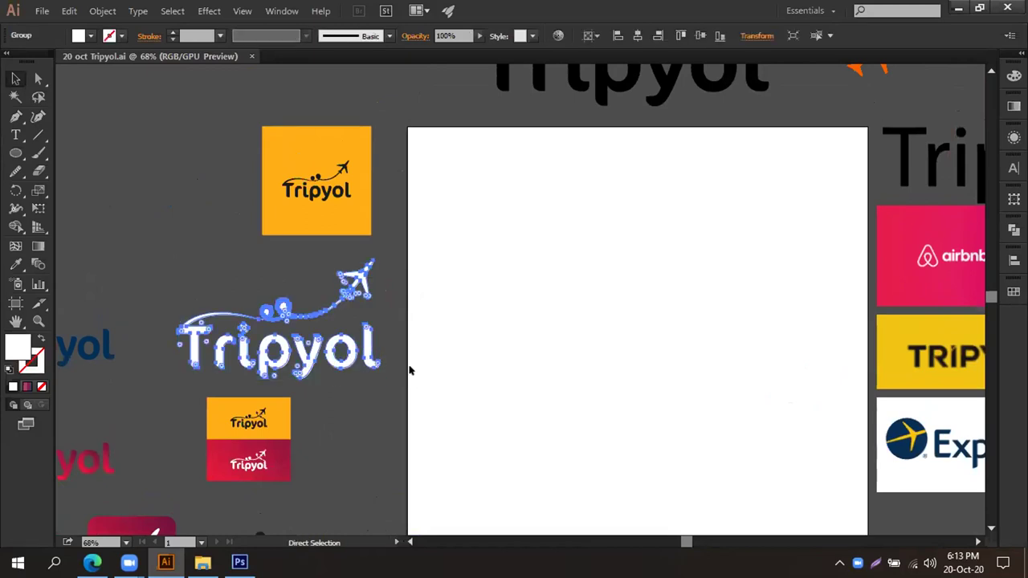
key("v")
Switch back to Photoshop and paste the Tripyol logo as a Smart Object into the Smart Object contents document
mouse_move(239, 562)
left_click(239, 498)
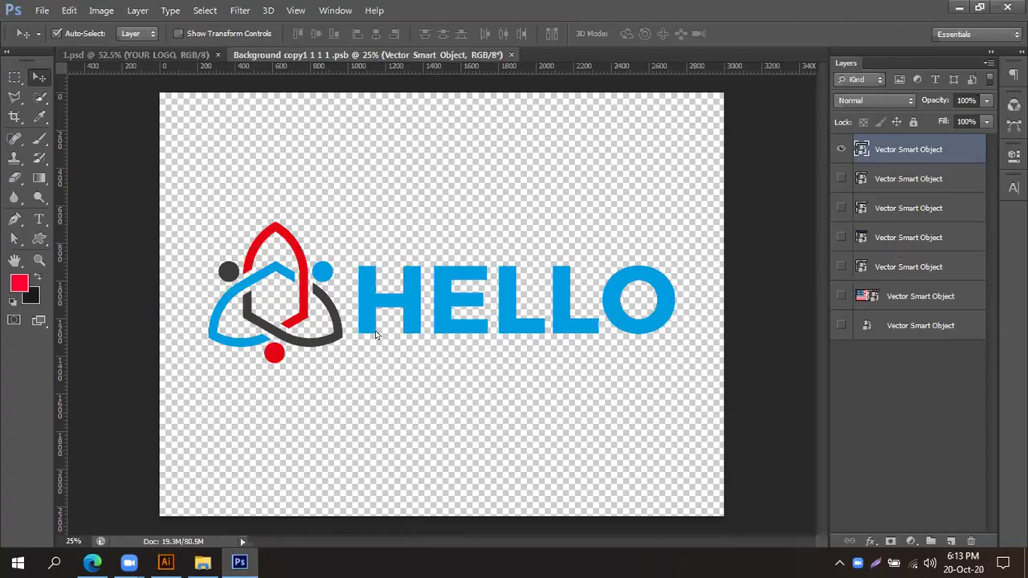
key("ctrl+v")
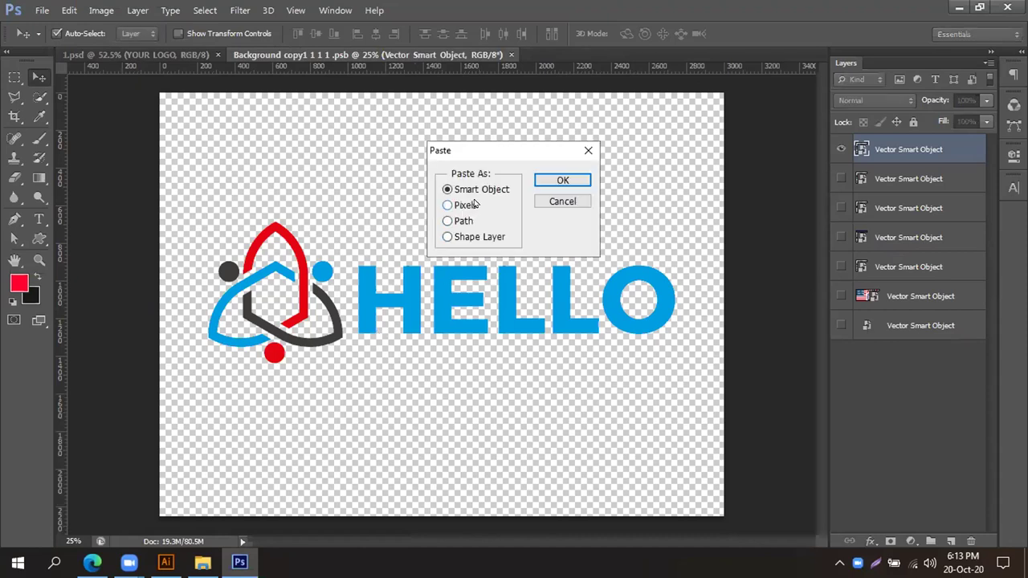
left_click_drag(485, 157, 508, 267)
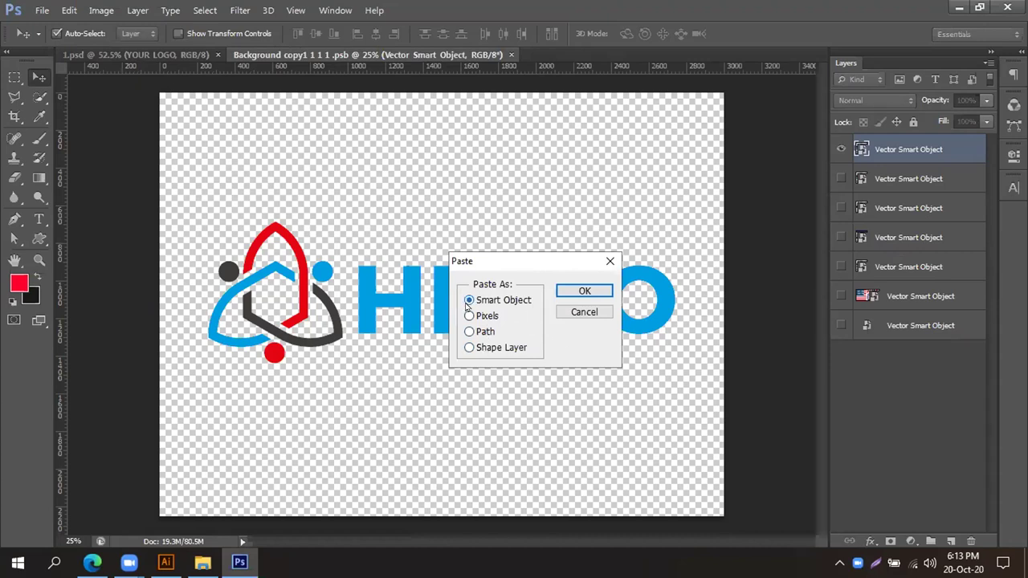
left_click(560, 295)
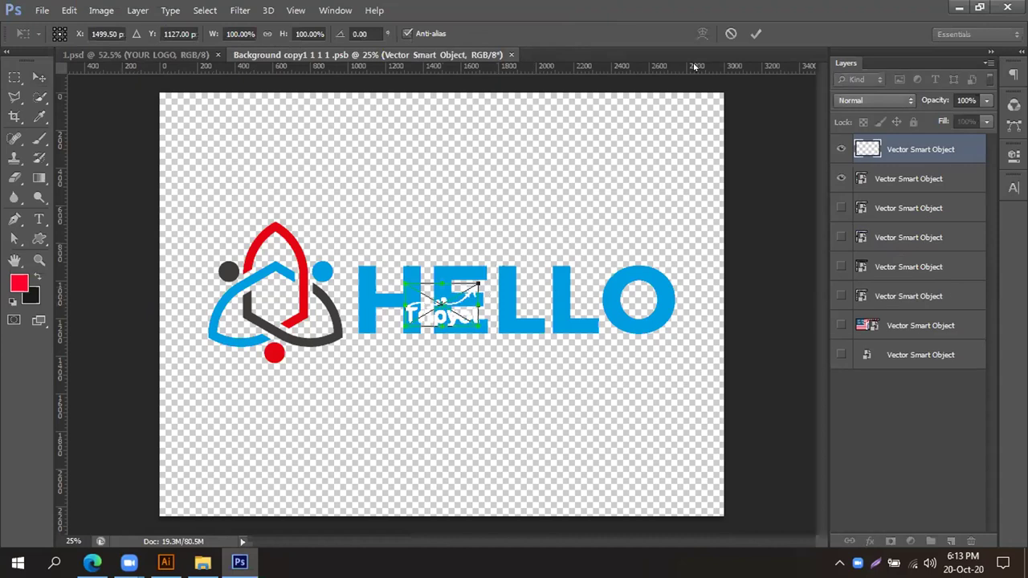
left_click(755, 34)
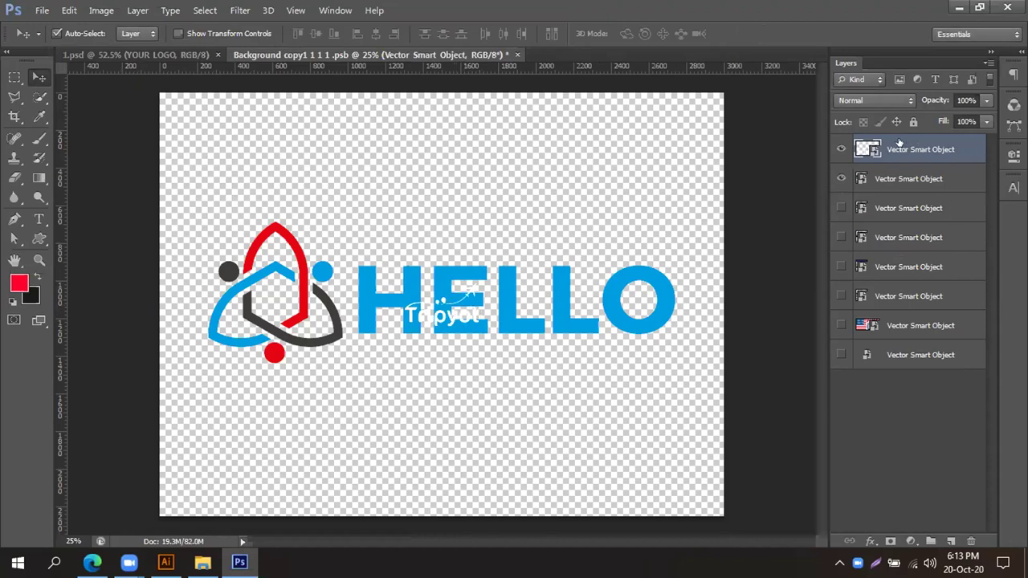
Enlarge the Tripyol logo proportionally from its centre to span most of the canvas width, and hide the HELLO logo layer
key("ctrl+t")
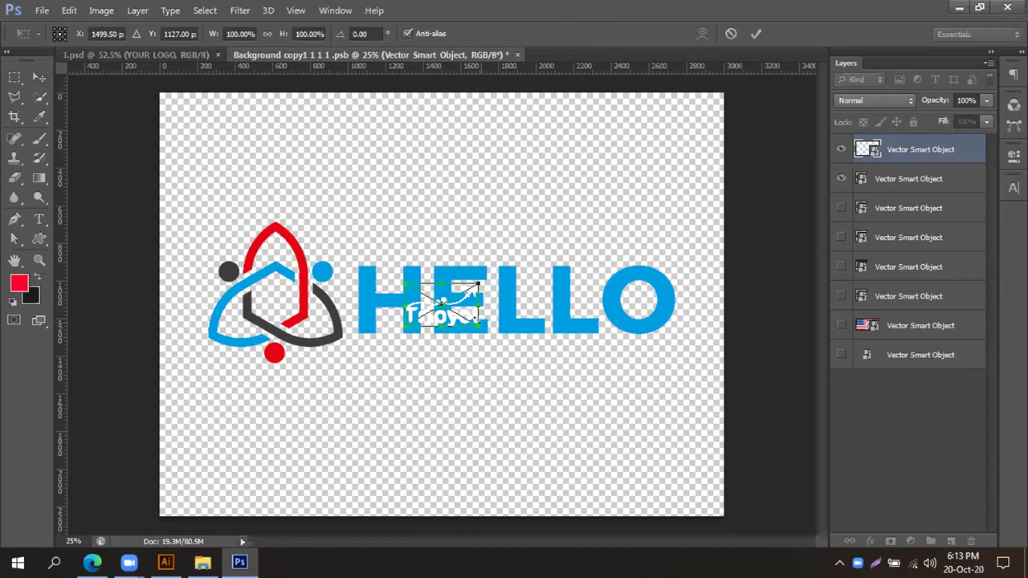
left_click_drag(478, 325, 640, 439)
left_click(756, 34)
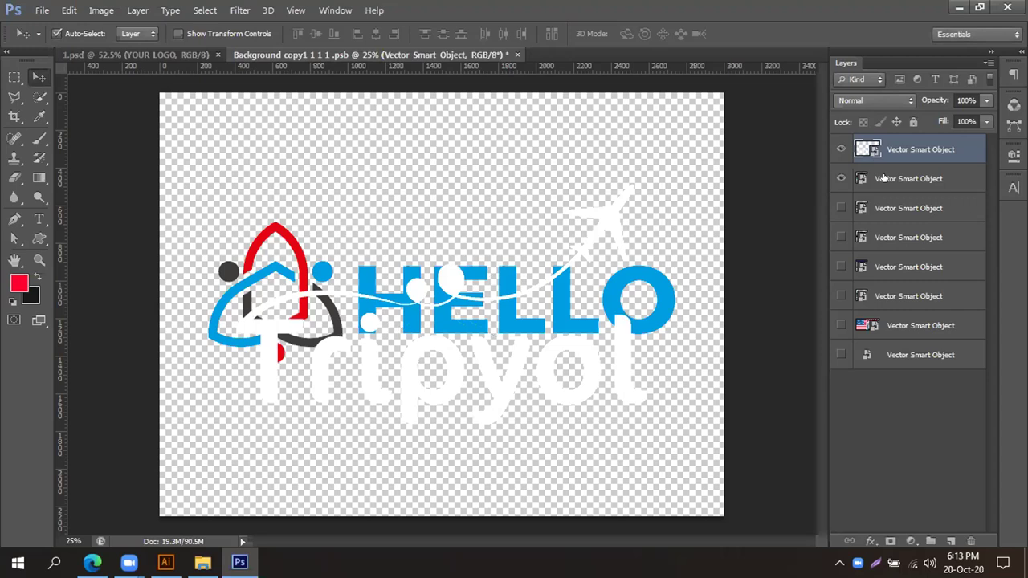
left_click(839, 178)
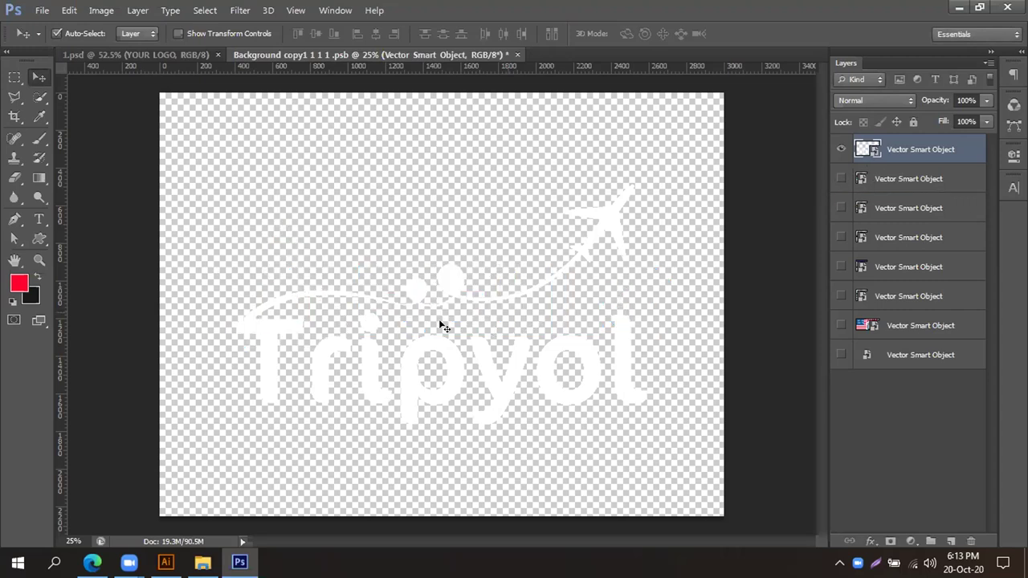
Centre the Tripyol logo vertically against a selection of the whole canvas, and clear the selection
left_click_drag(268, 346, 270, 318)
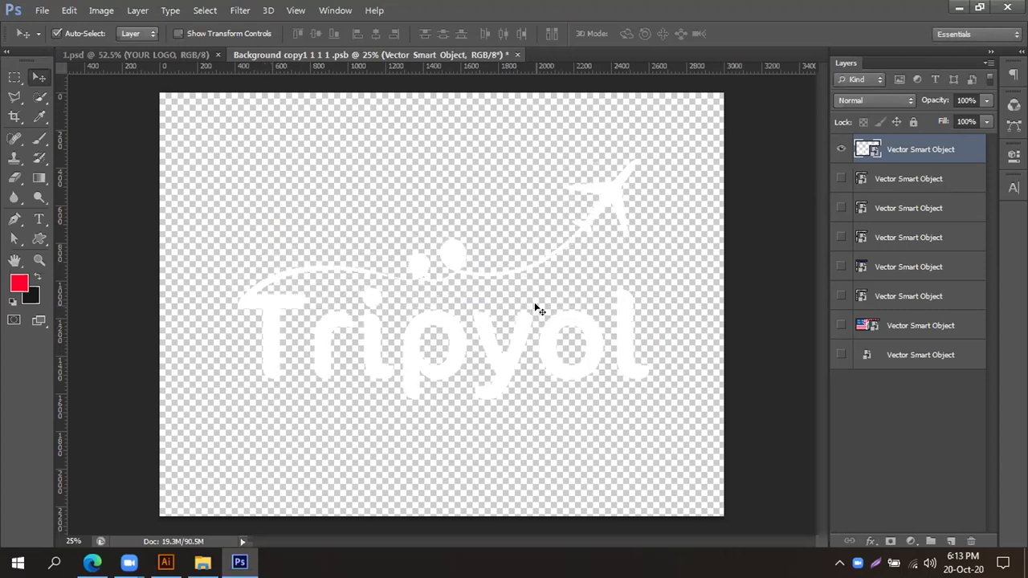
key("ctrl+a")
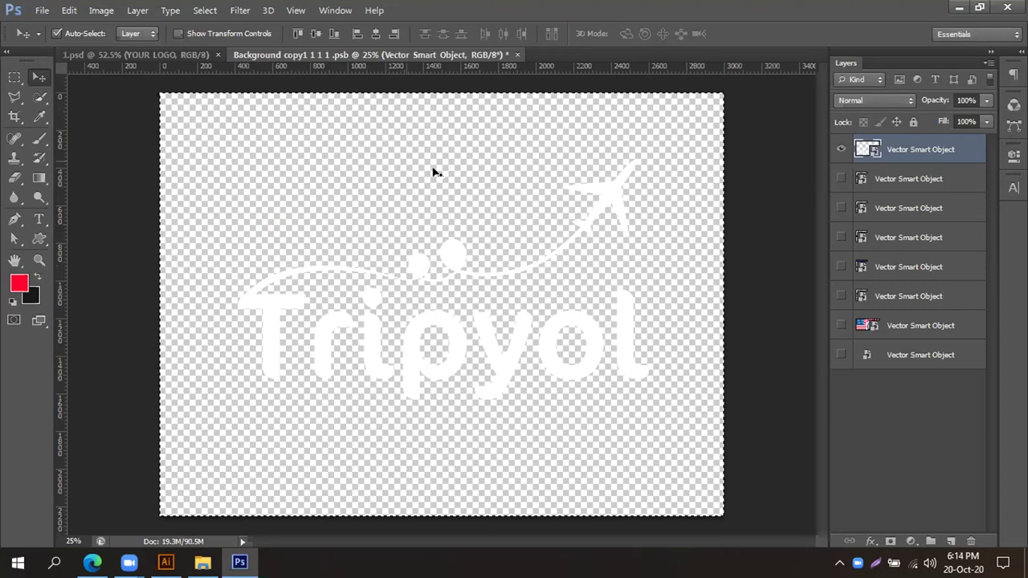
left_click(316, 33)
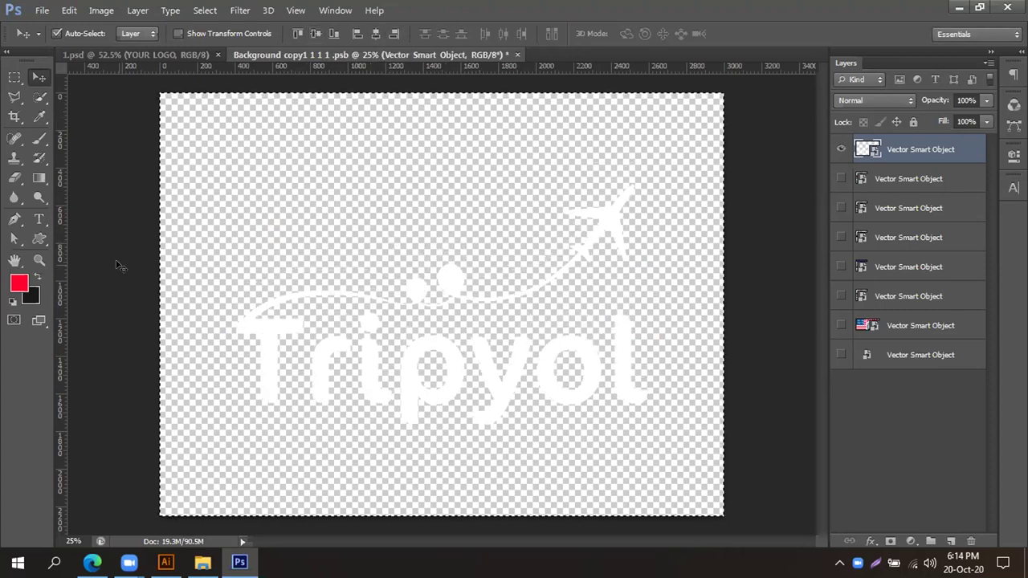
key("ctrl+d")
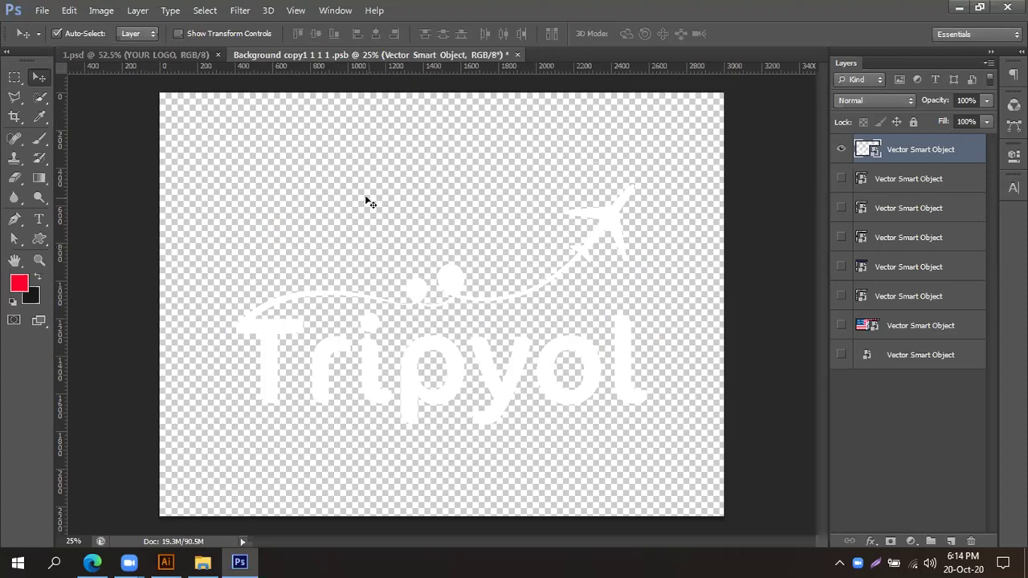
Save the Smart Object contents, check the Tripyol logo in the 1.psd mockup, and return to the contents document
key("ctrl+s")
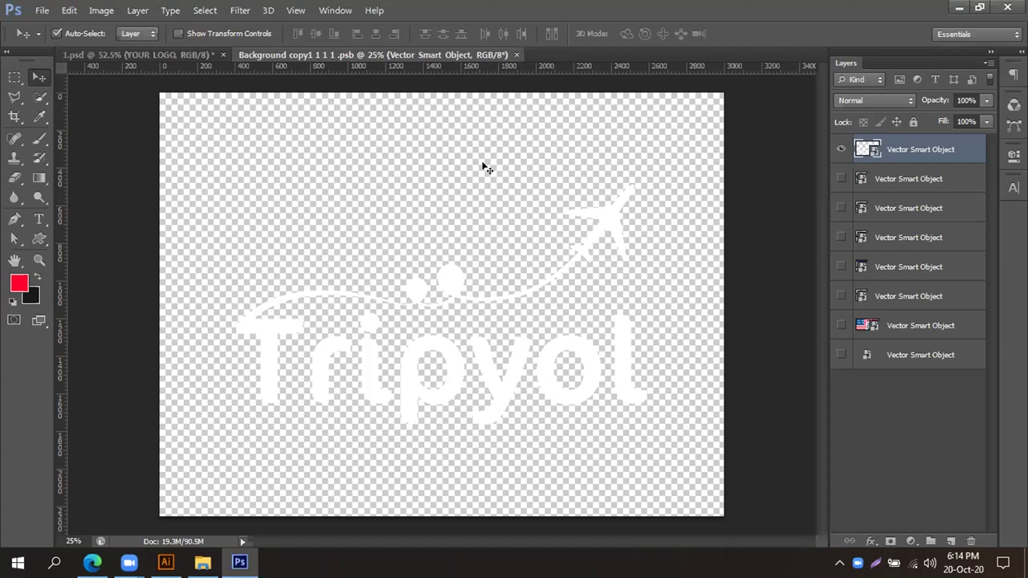
left_click(160, 54)
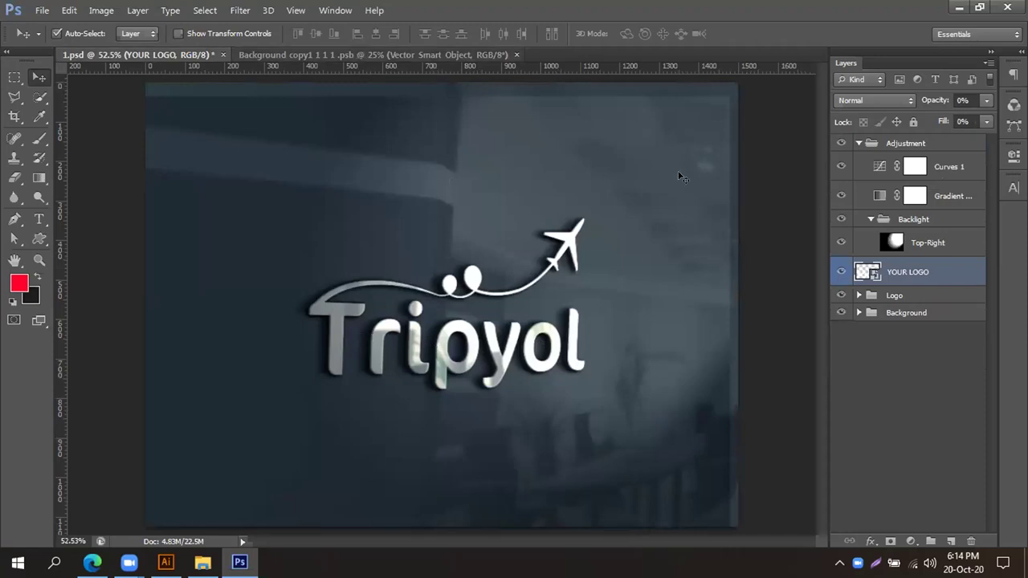
left_click(341, 55)
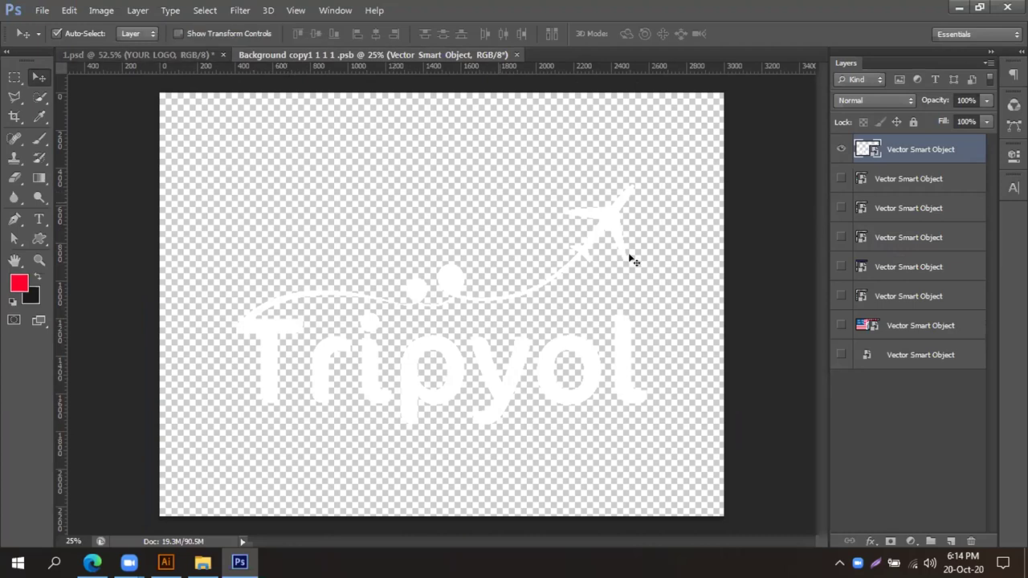
Hide the Tripyol logo layer and draw a large blue square left of the canvas centre with the Rectangle Tool
left_click(841, 148)
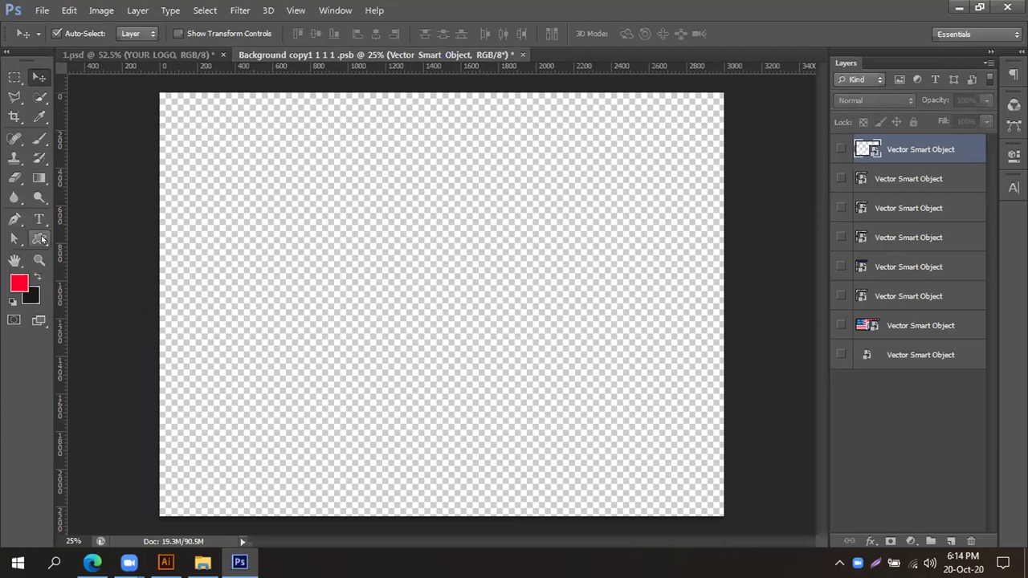
left_click(40, 239)
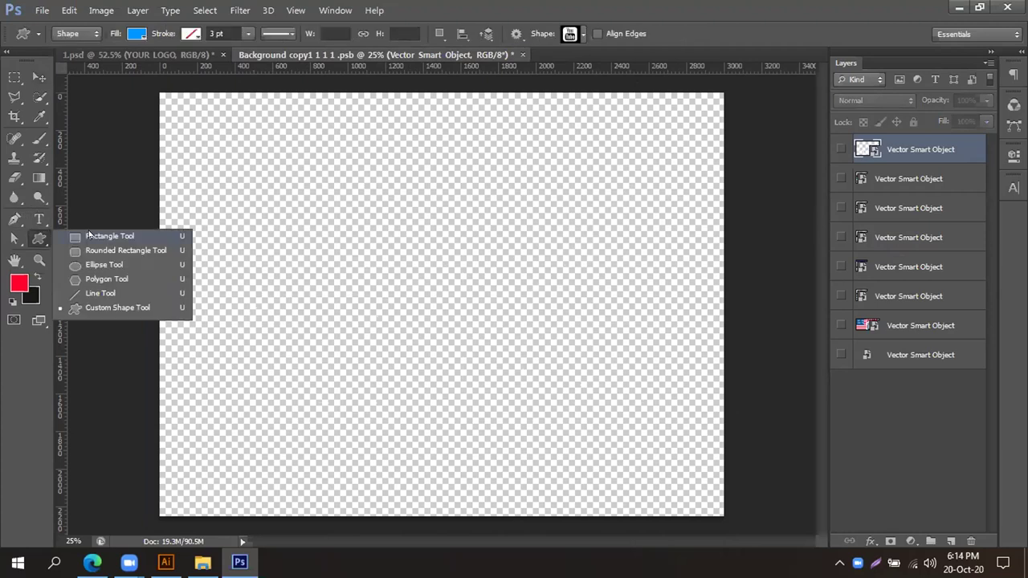
left_click(91, 236)
left_click_drag(256, 185, 633, 413)
left_click(34, 76)
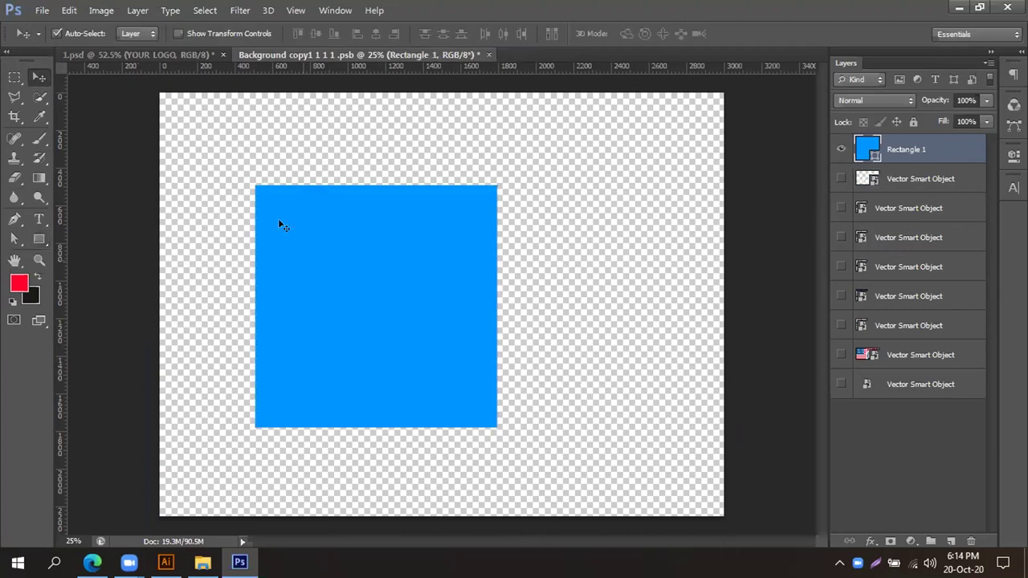
Save the contents document with the blue square and compare it with the result in the 1.psd mockup
left_click(224, 296)
key("ctrl+s")
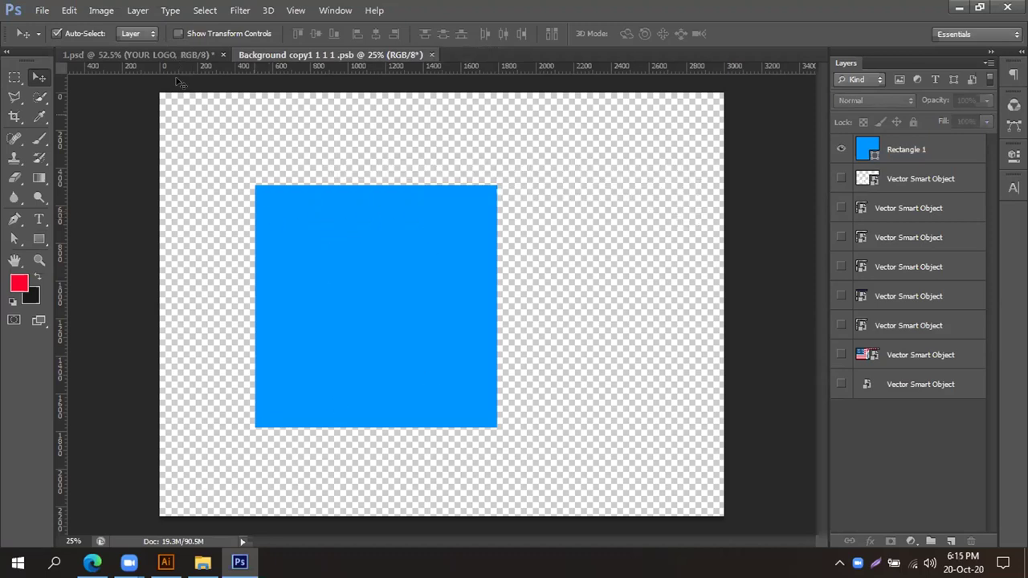
left_click(157, 55)
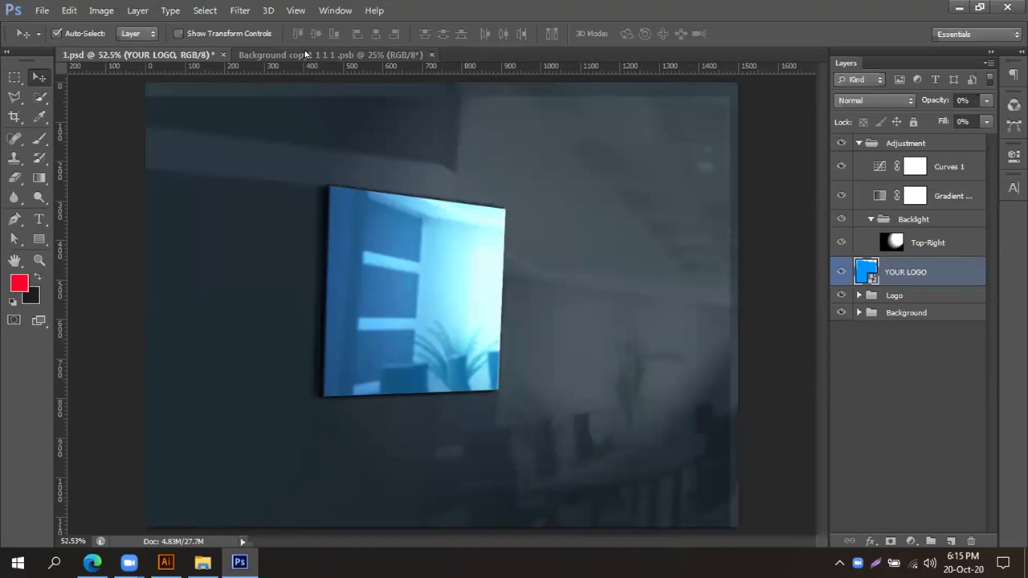
left_click(341, 55)
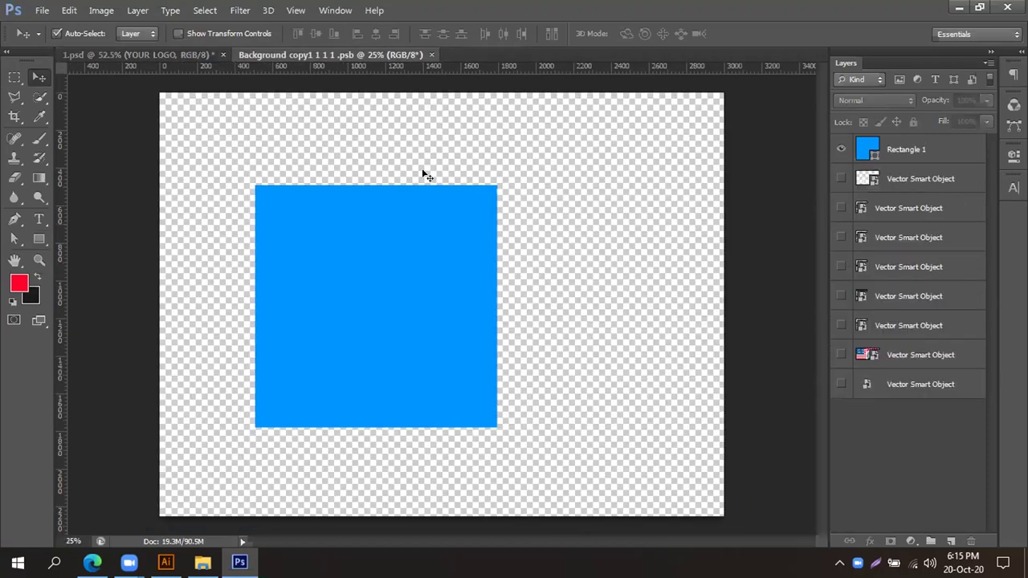
left_click(126, 54)
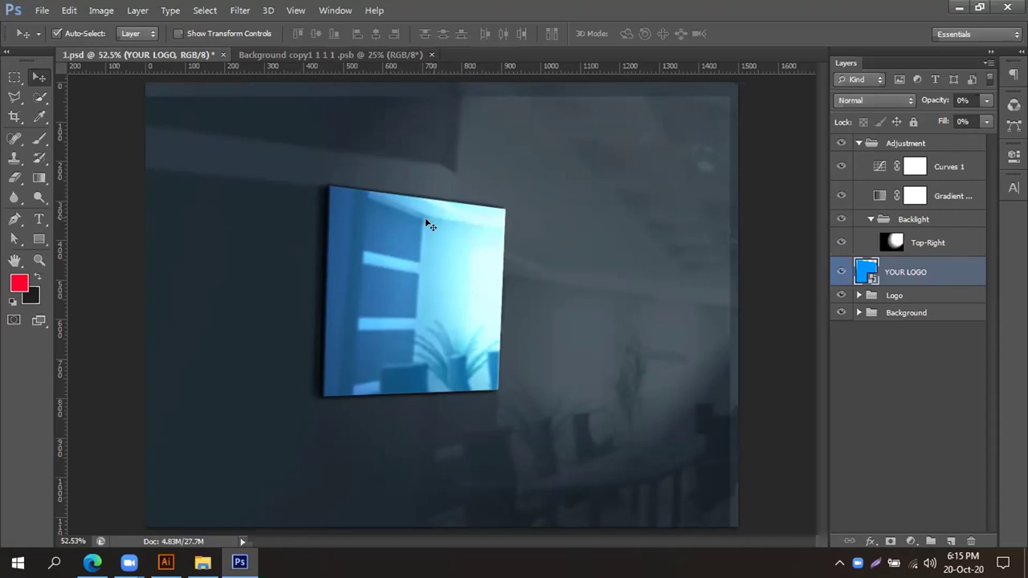
left_click(330, 55)
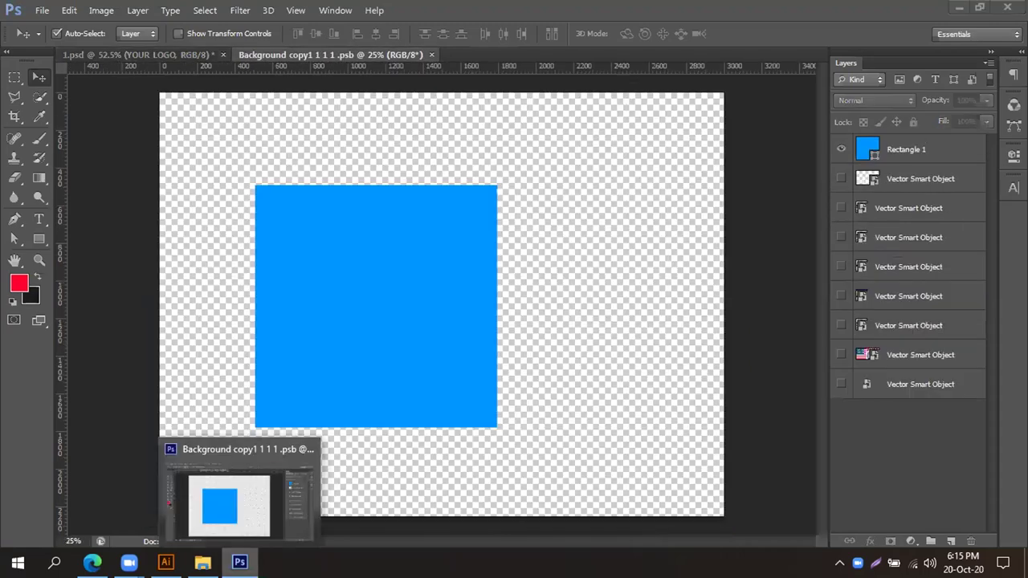
Switch to Illustrator, duplicate the white Tripyol logo onto the artboard, and recolour the copy with the sampled orange-yellow
left_click(166, 562)
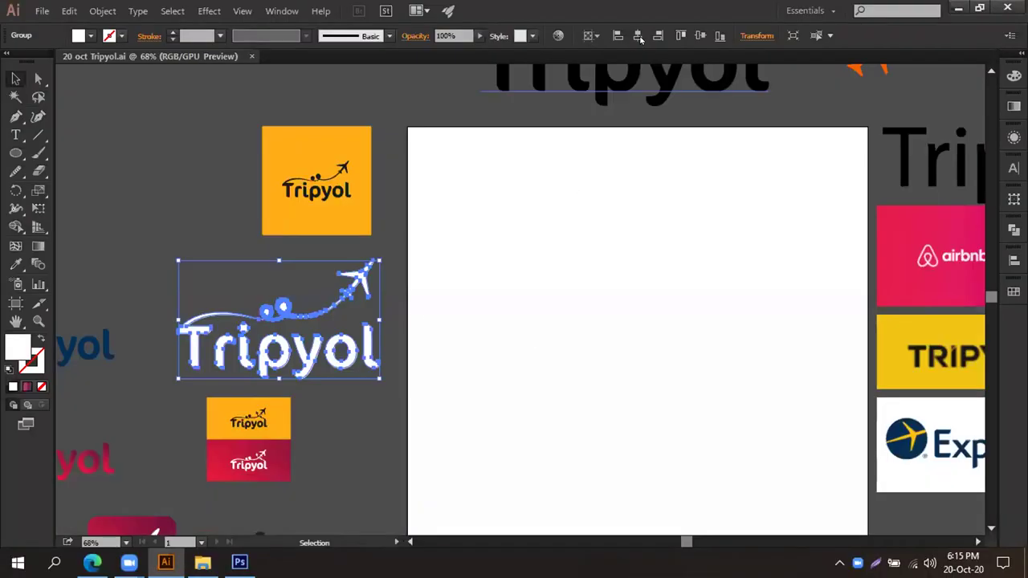
left_click_drag(226, 359, 483, 322)
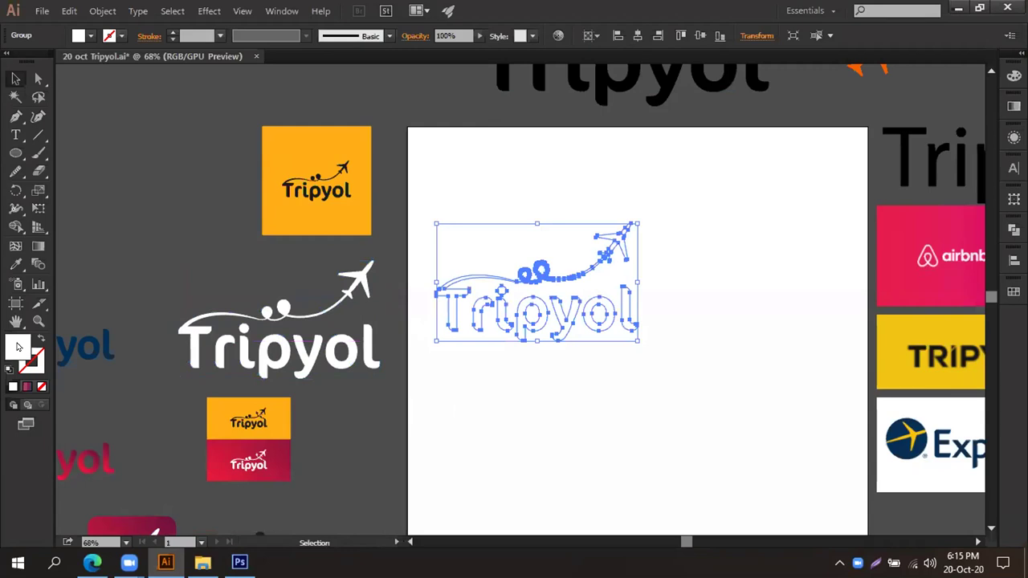
key("i")
left_click(215, 410)
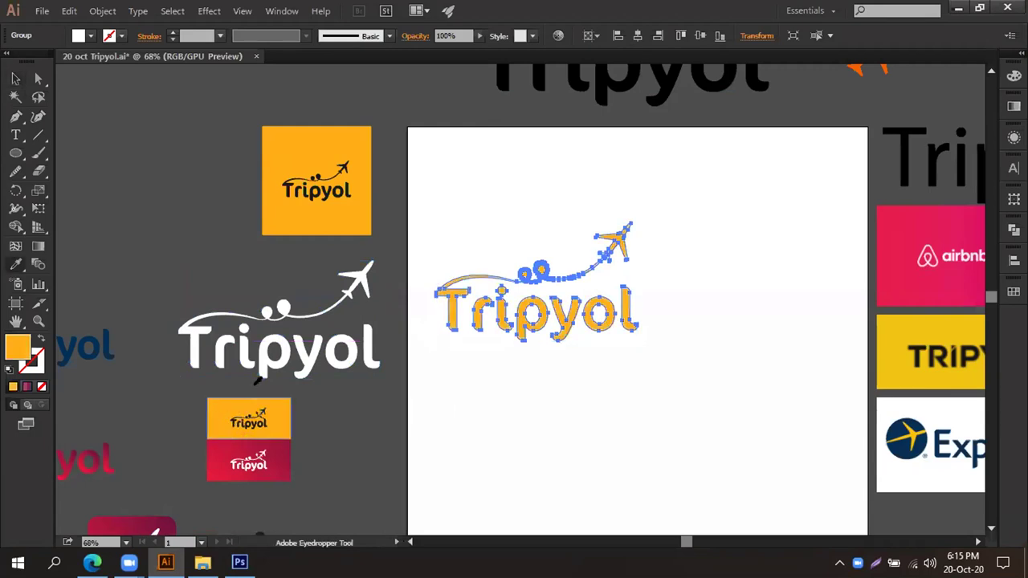
Centre the orange-yellow Tripyol logo vertically and horizontally on the artboard
key("v")
left_click(700, 35)
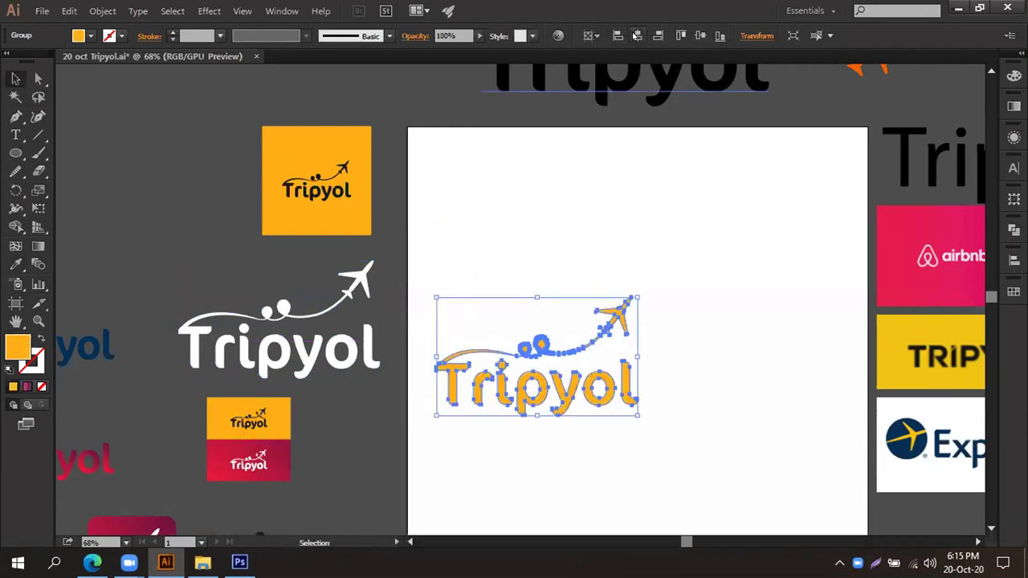
left_click(637, 36)
left_click(675, 255)
key("ctrl+0")
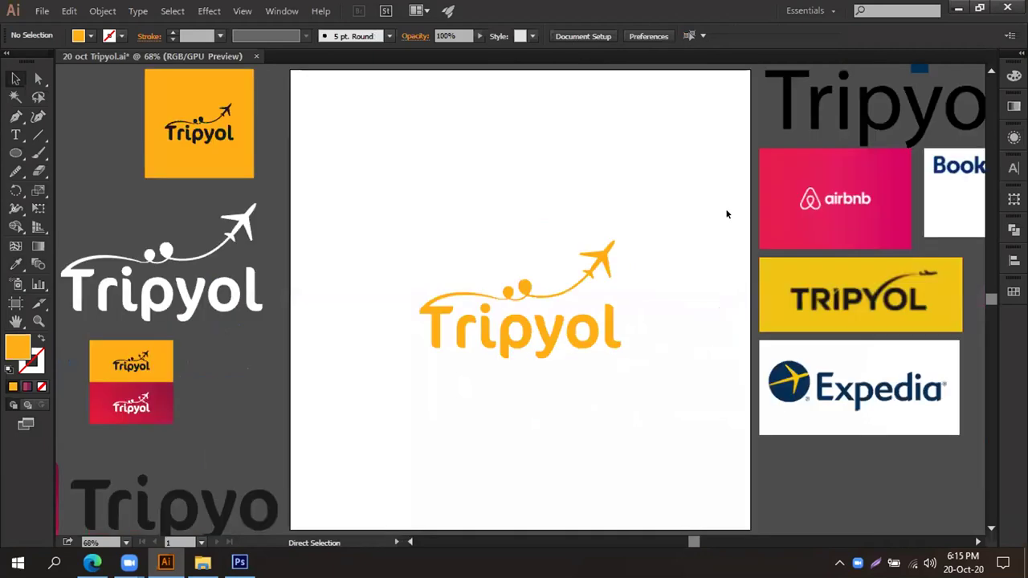
left_click_drag(661, 205, 428, 438)
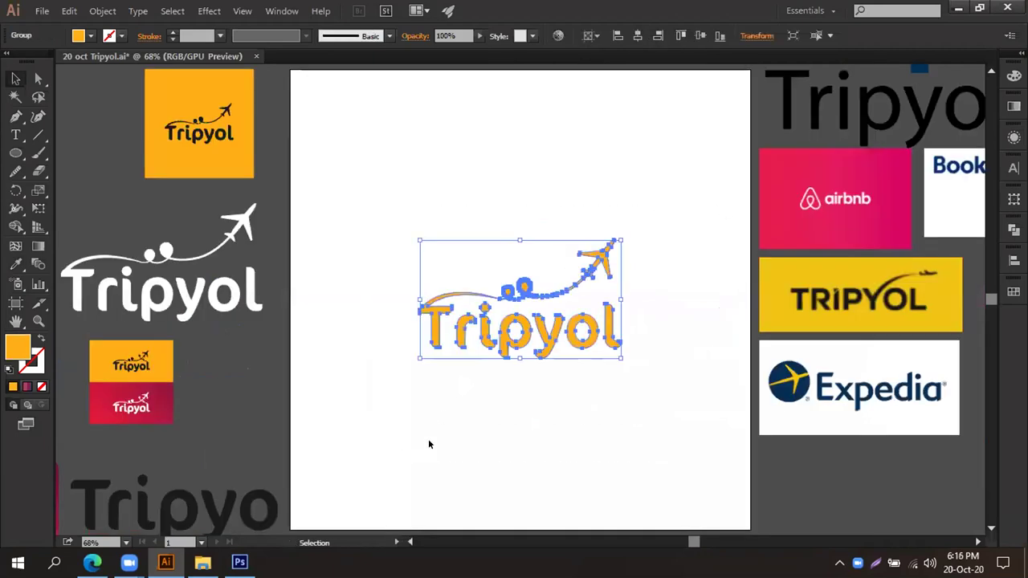
left_click(432, 425)
left_click_drag(388, 220, 654, 416)
left_click(397, 390)
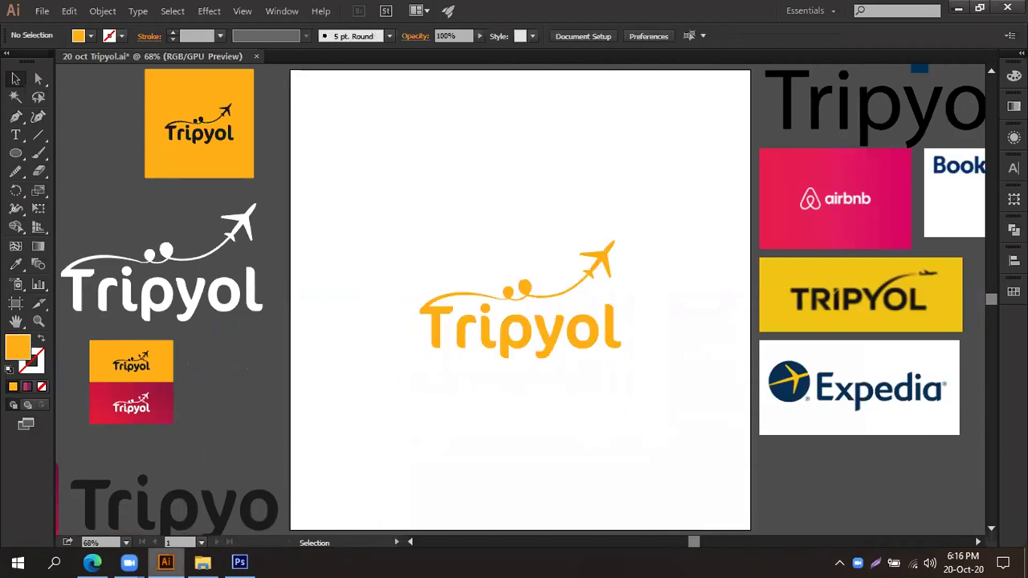
mouse_move(166, 562)
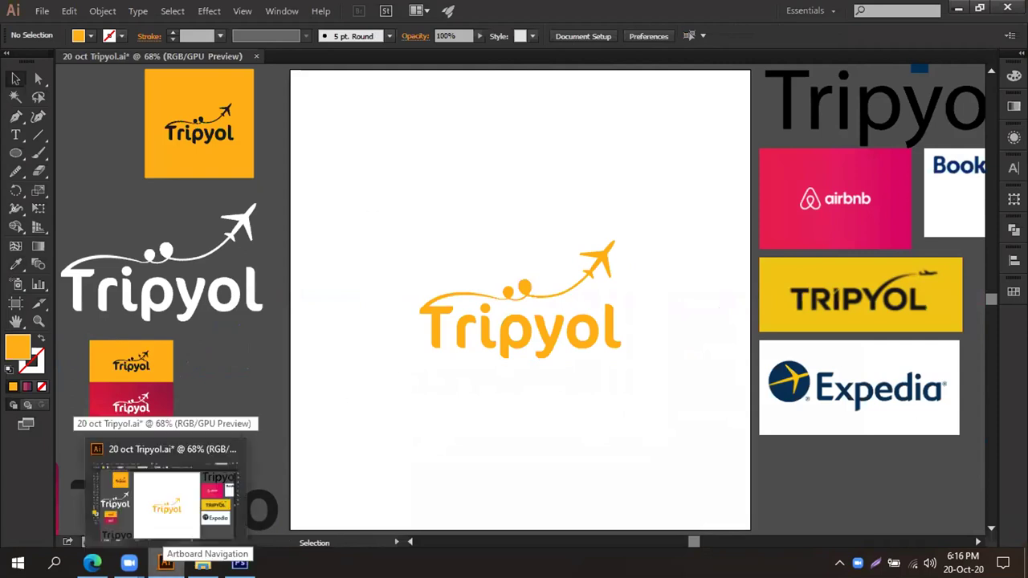
left_click(165, 562)
left_click(164, 482)
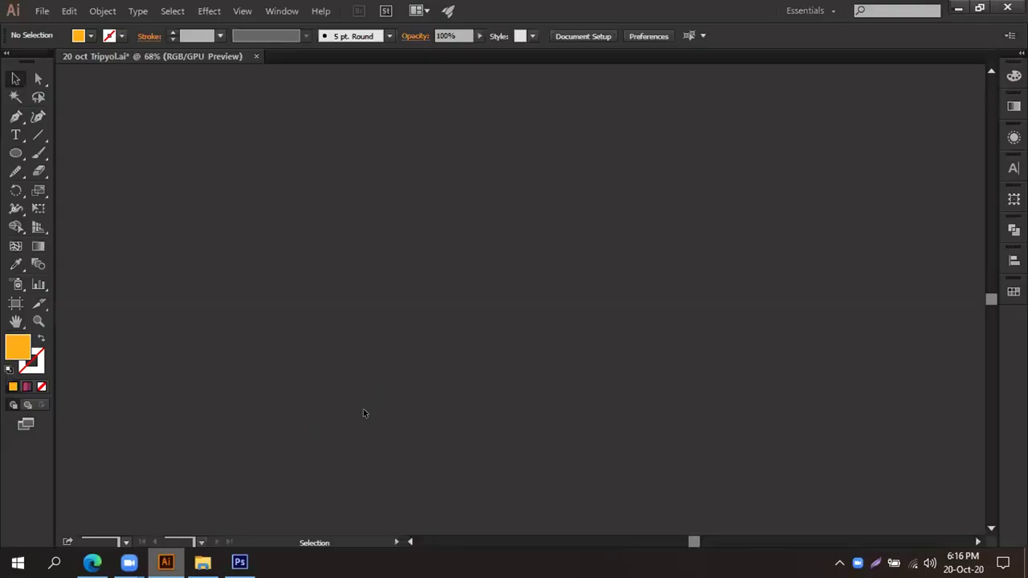
Switch to Photoshop, bring up the 1.psd mockup and select its YOUR LOGO Smart Object layer
left_click(239, 562)
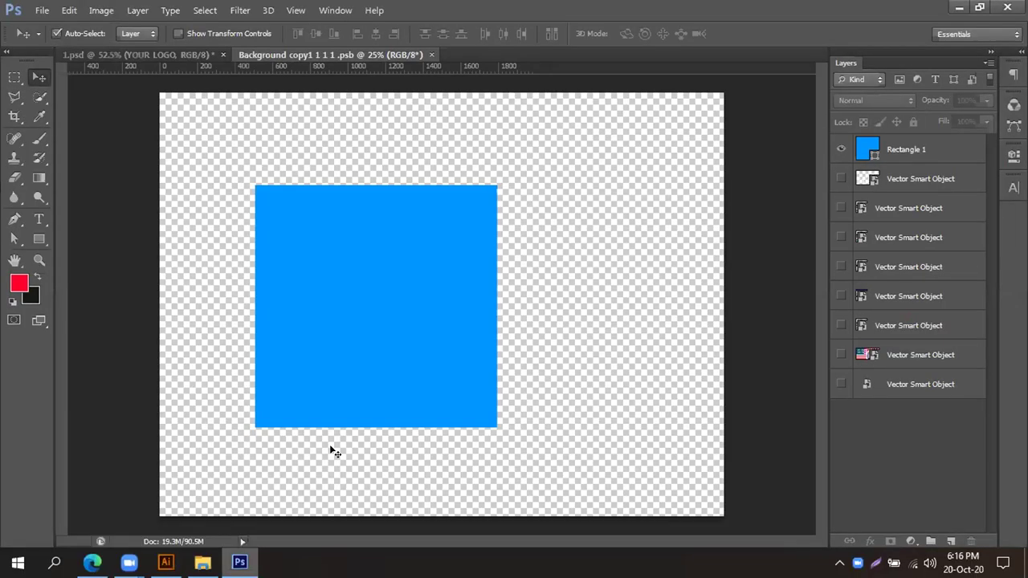
left_click(186, 54)
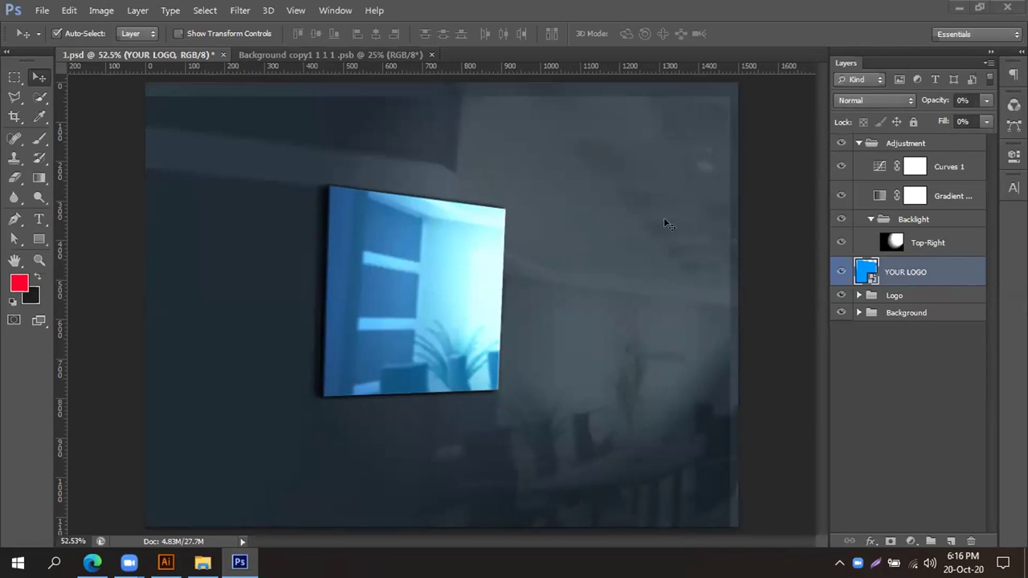
left_click(850, 274, "ctrl")
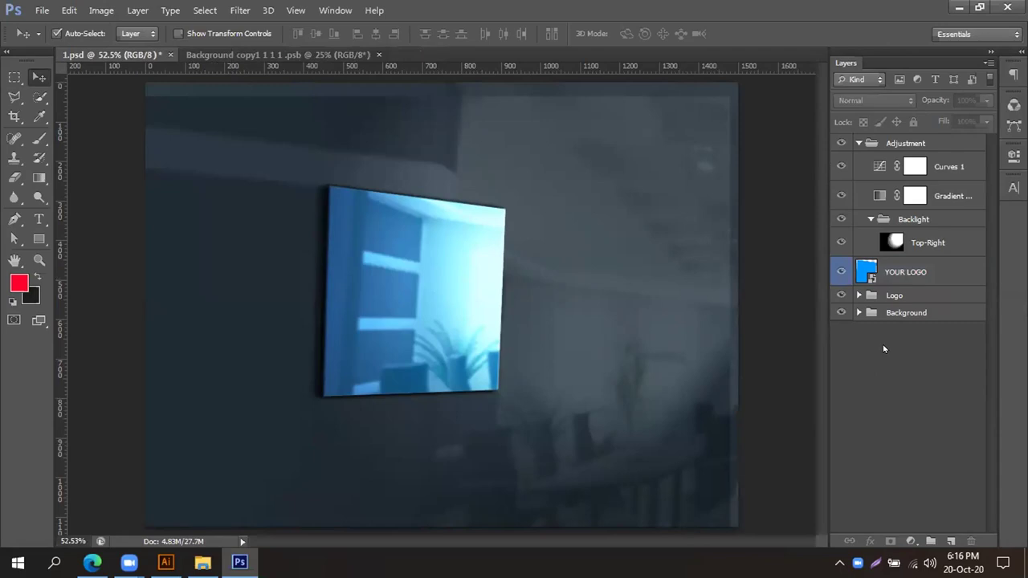
left_click(864, 271)
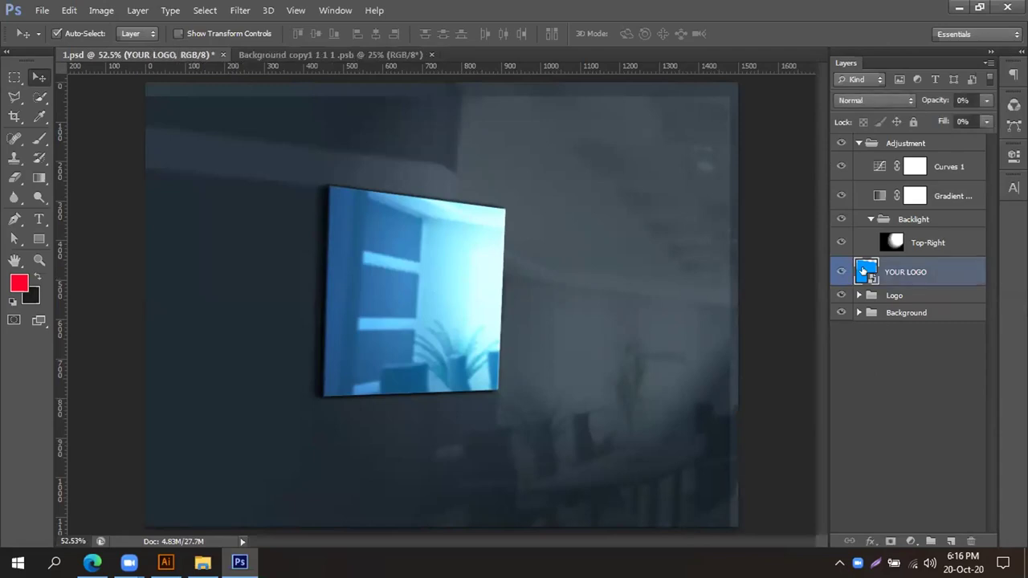
Close the Background copy1 1 1 1 .psb contents document and reselect the YOUR LOGO layer in 1.psd
left_click(429, 55)
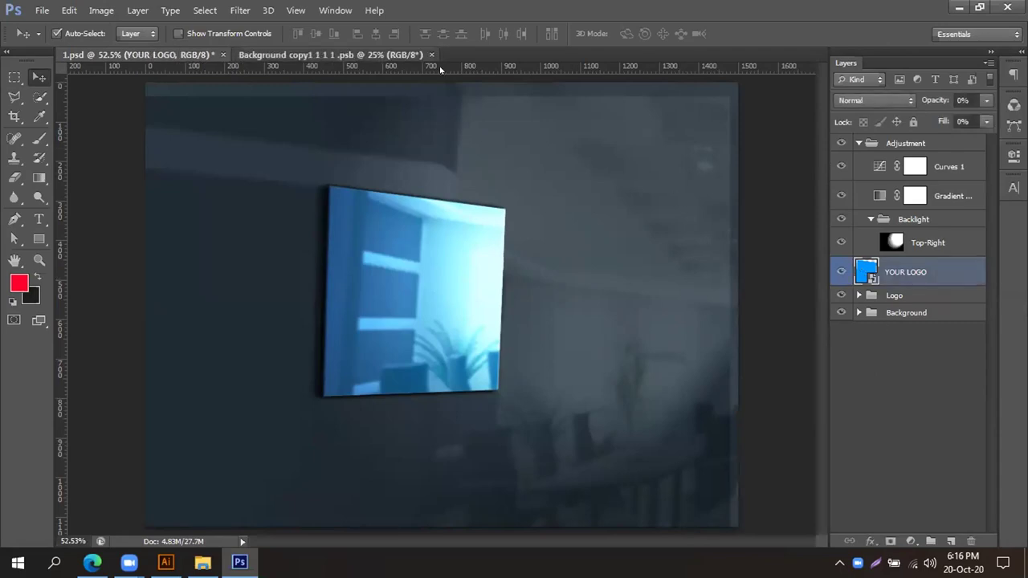
left_click(432, 54)
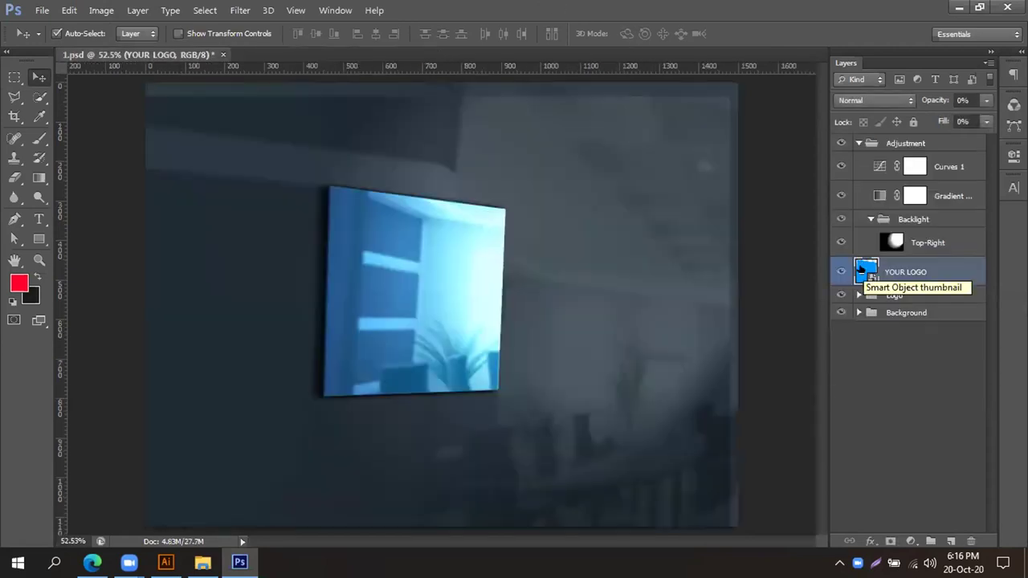
left_click(870, 328)
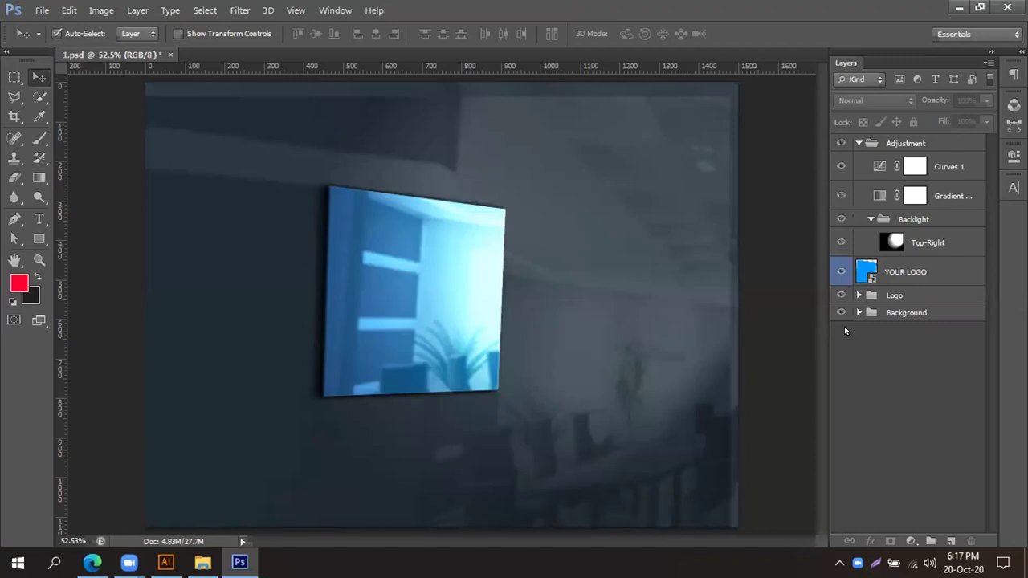
left_click(865, 266)
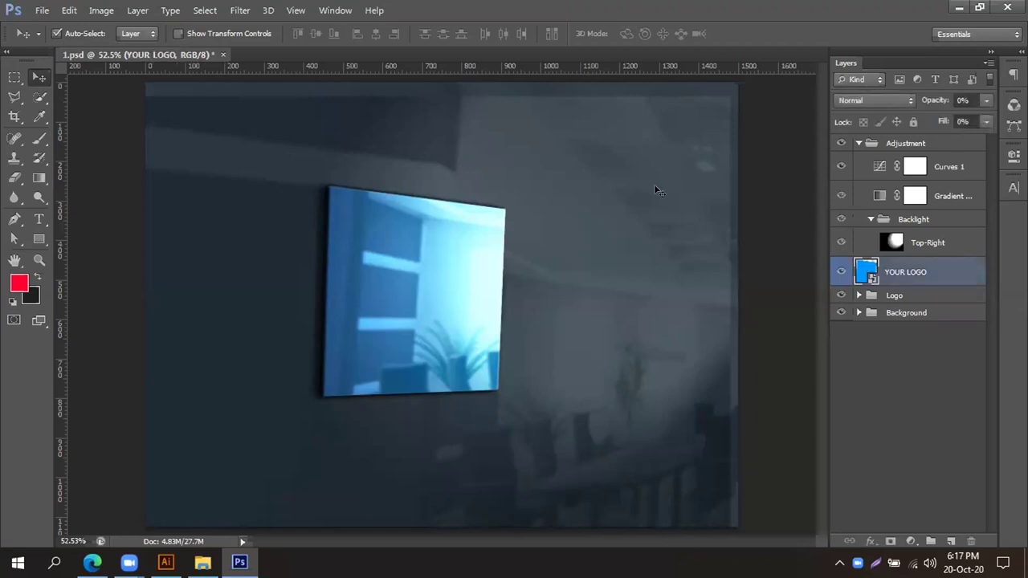